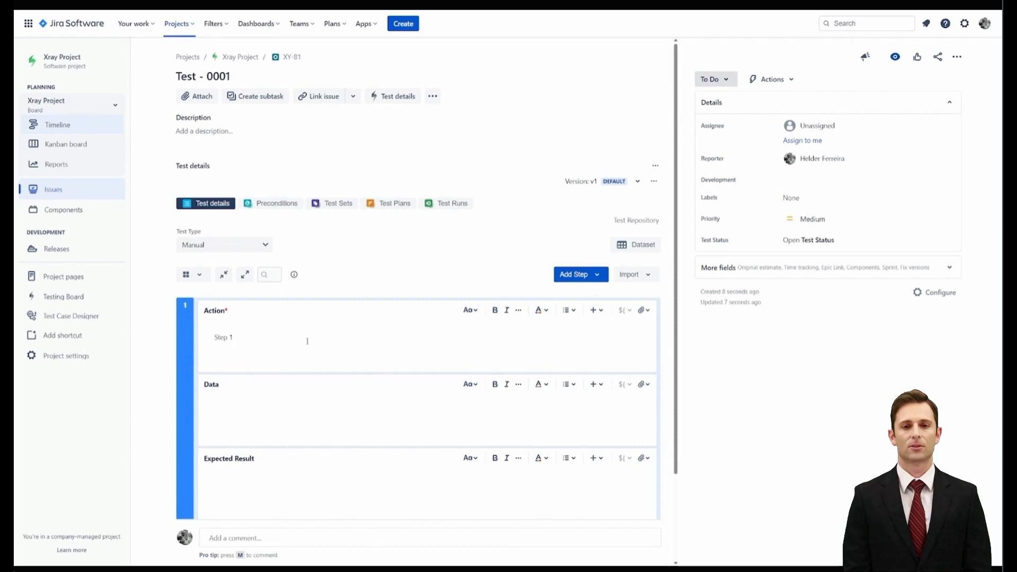
# Save the first test step with expected result OK, and add a second one with action "Step 2" and expected result "OK"
pyautogui.scroll(-3, 249, 479)
pyautogui.click(609, 424)
pyautogui.click(584, 290)
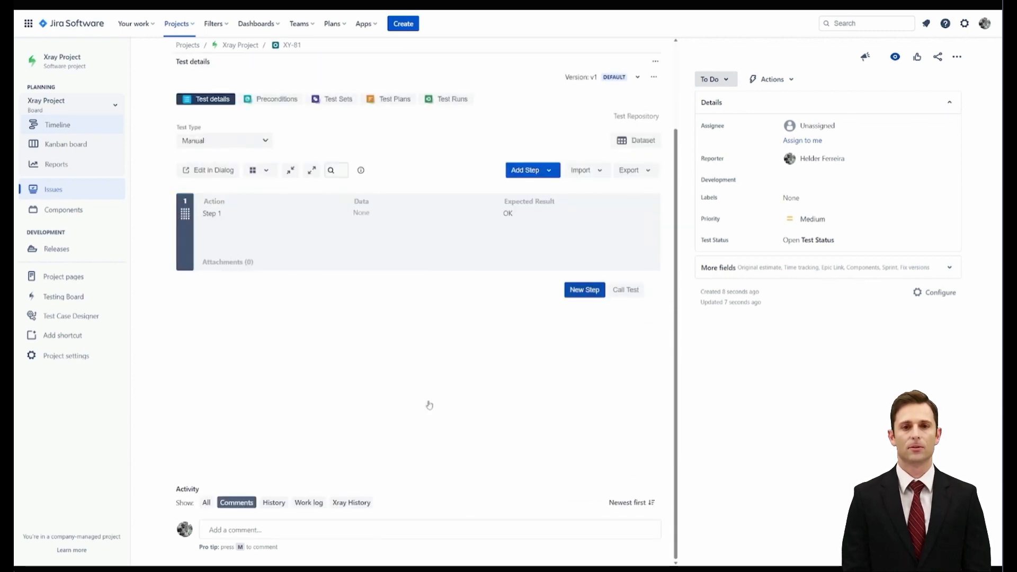
pyautogui.write('Step 2')
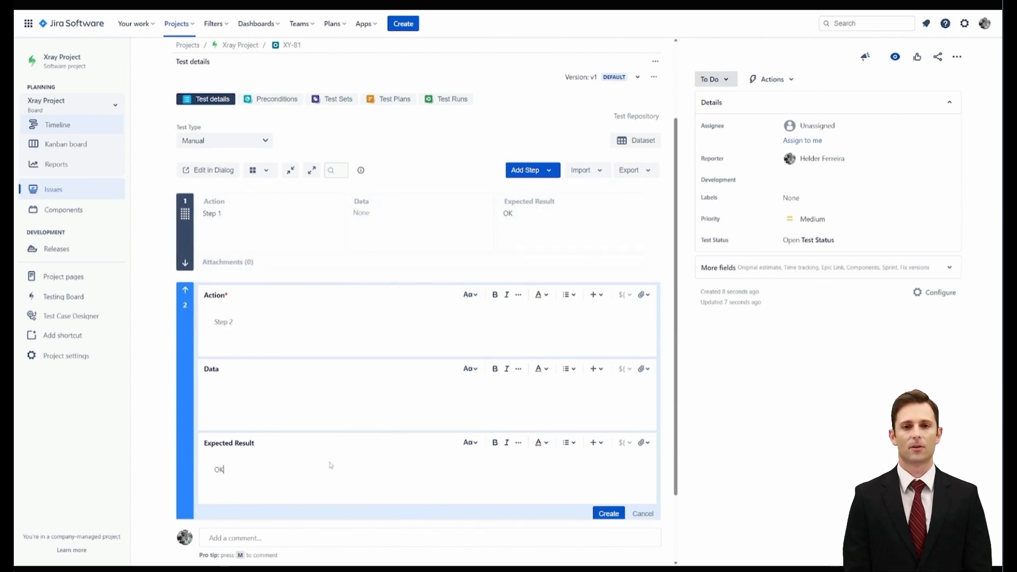
pyautogui.click(609, 513)
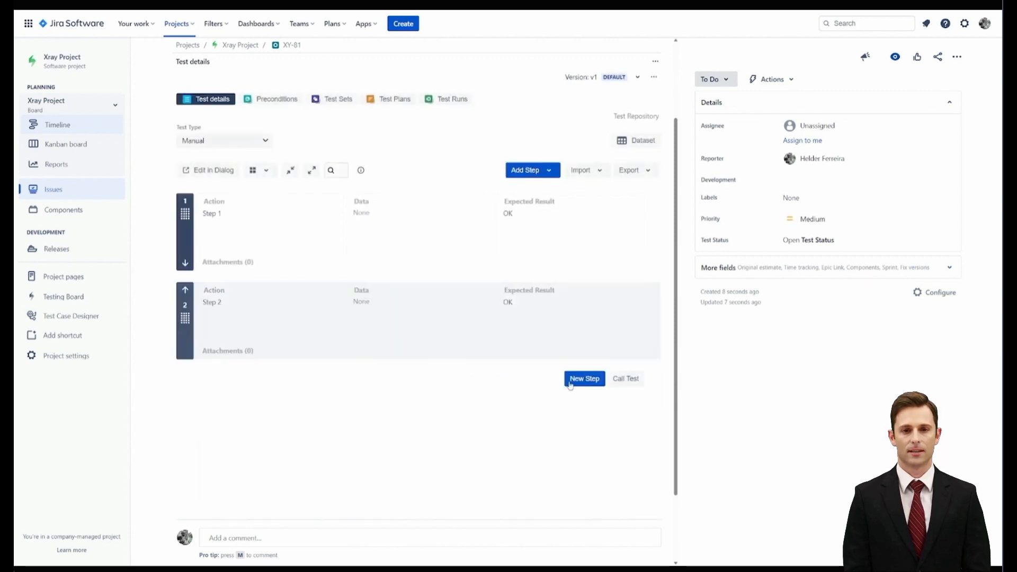
# Add a third test step with action "Step 3" and expected result "OK"
pyautogui.click(577, 380)
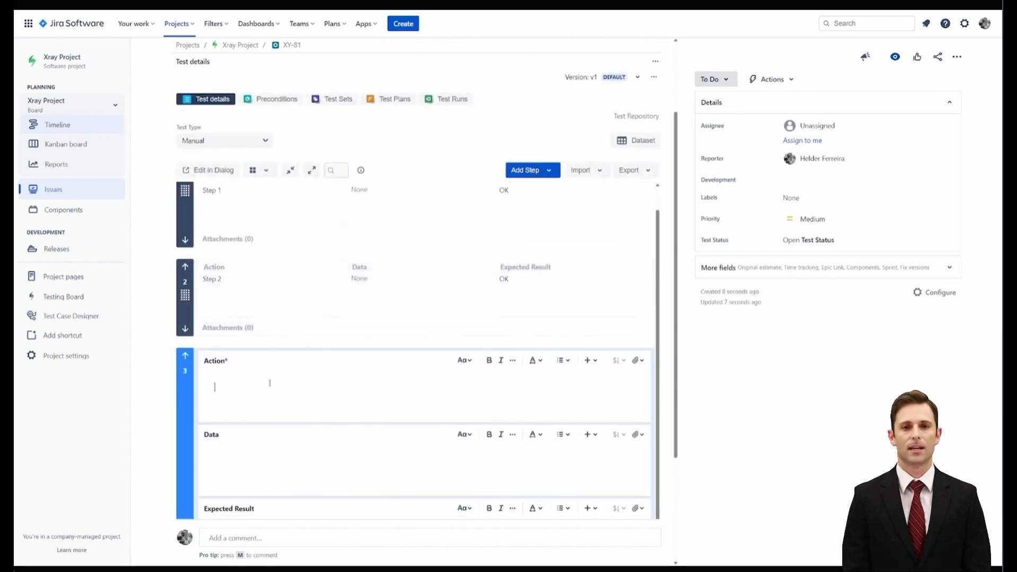
pyautogui.scroll(-3, 270, 382)
pyautogui.click(256, 377)
pyautogui.write('OK')
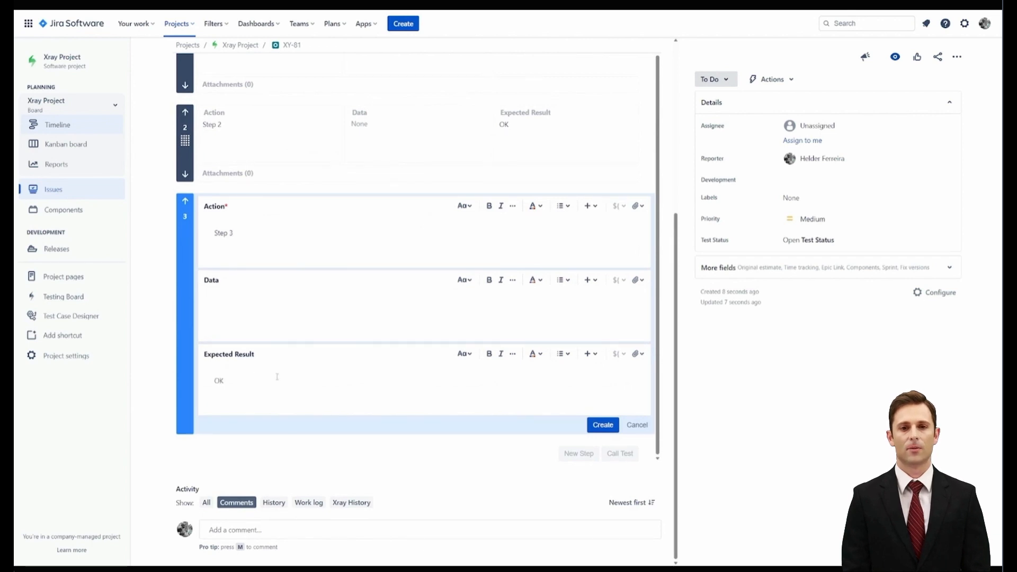
pyautogui.click(607, 428)
# Create a test version named "v2 - webinar" as a copy of v1 and check the list of versions
pyautogui.scroll(5, 605, 429)
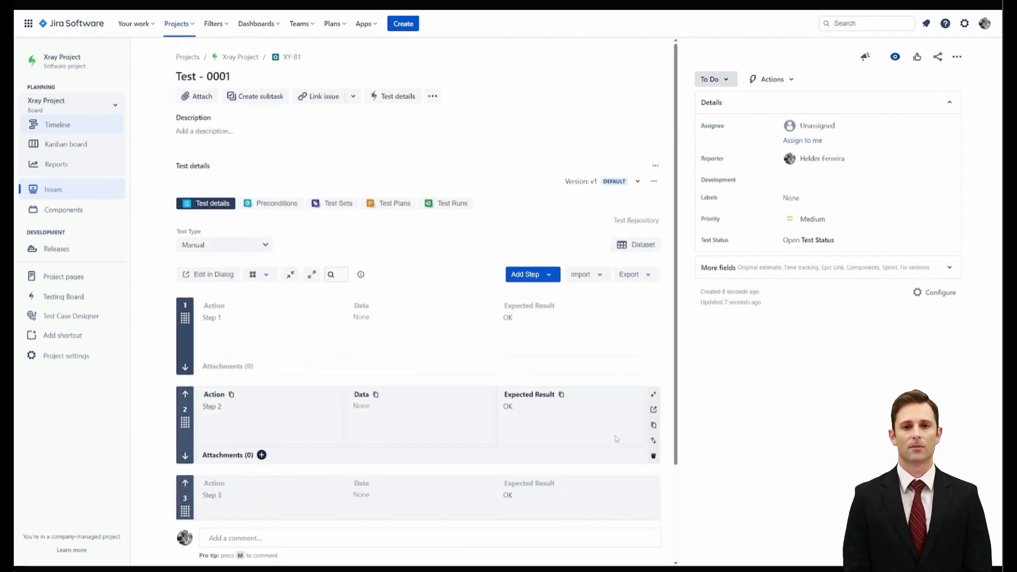
pyautogui.click(638, 181)
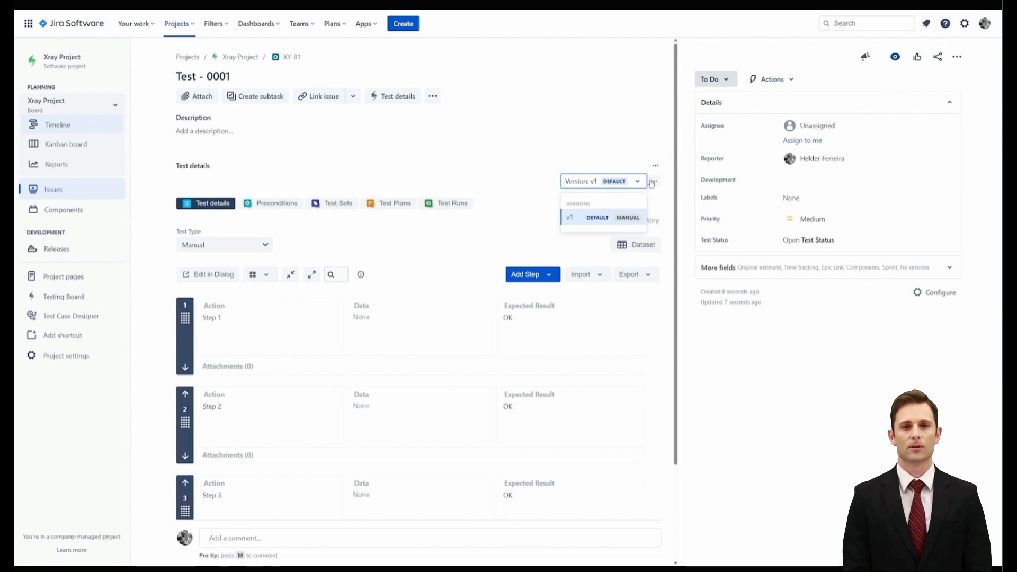
pyautogui.click(654, 181)
pyautogui.click(635, 205)
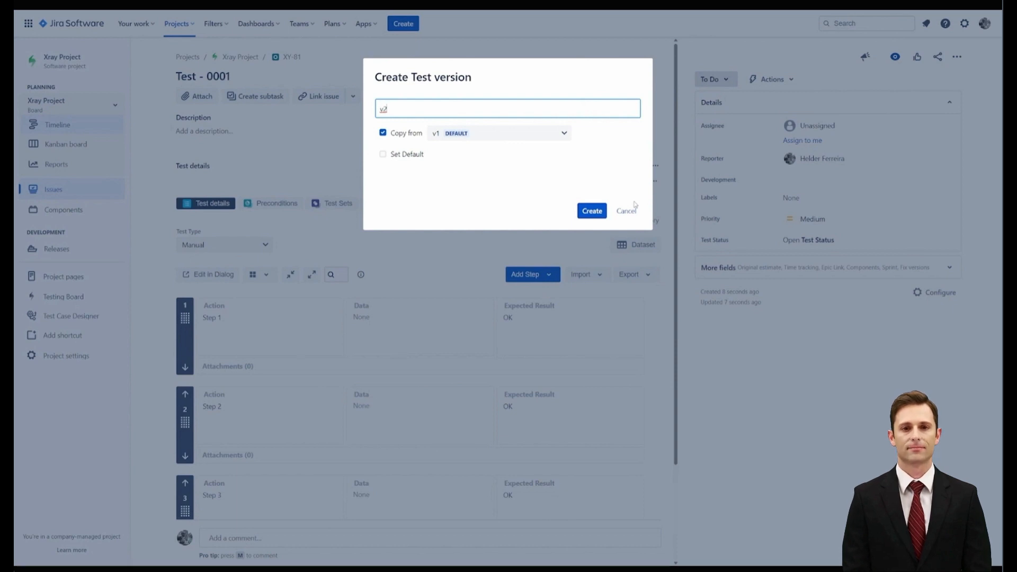
pyautogui.write('- webinar')
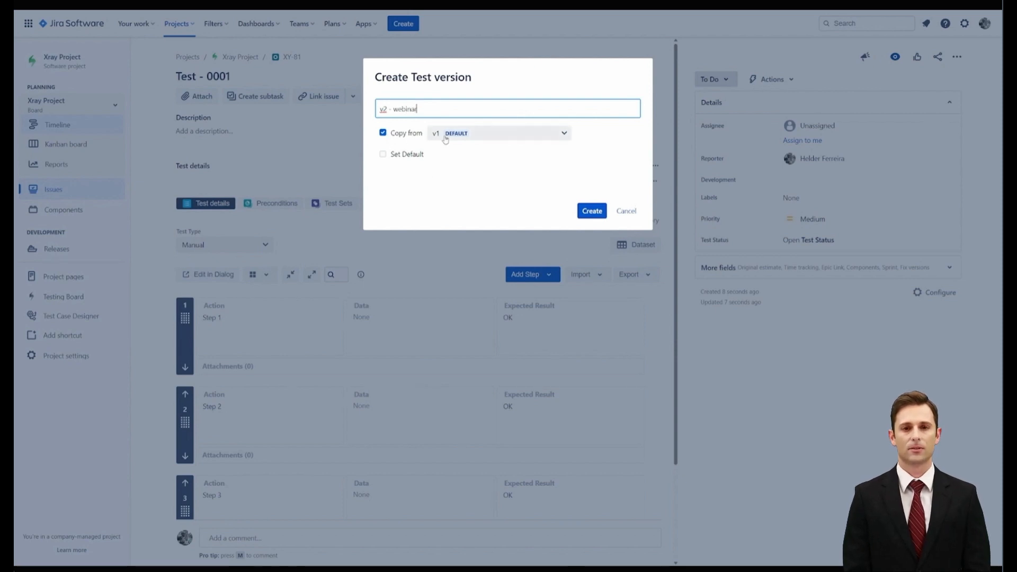
pyautogui.click(591, 211)
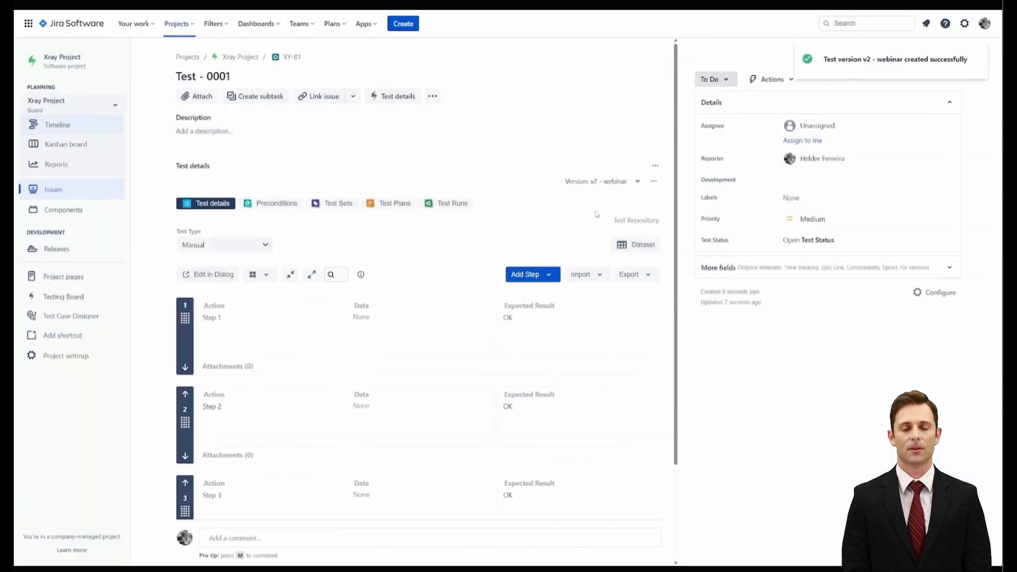
pyautogui.click(635, 181)
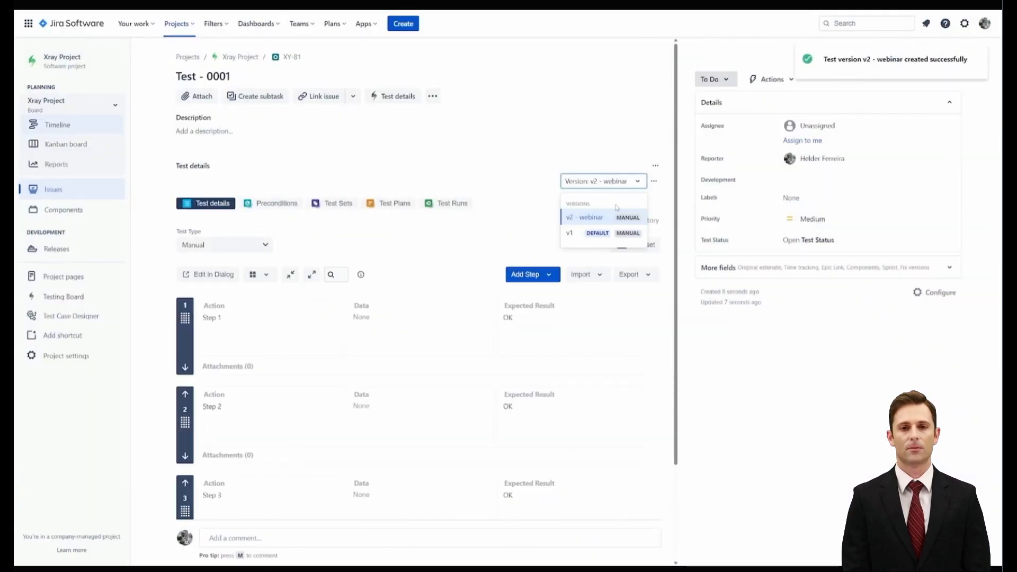
pyautogui.click(430, 239)
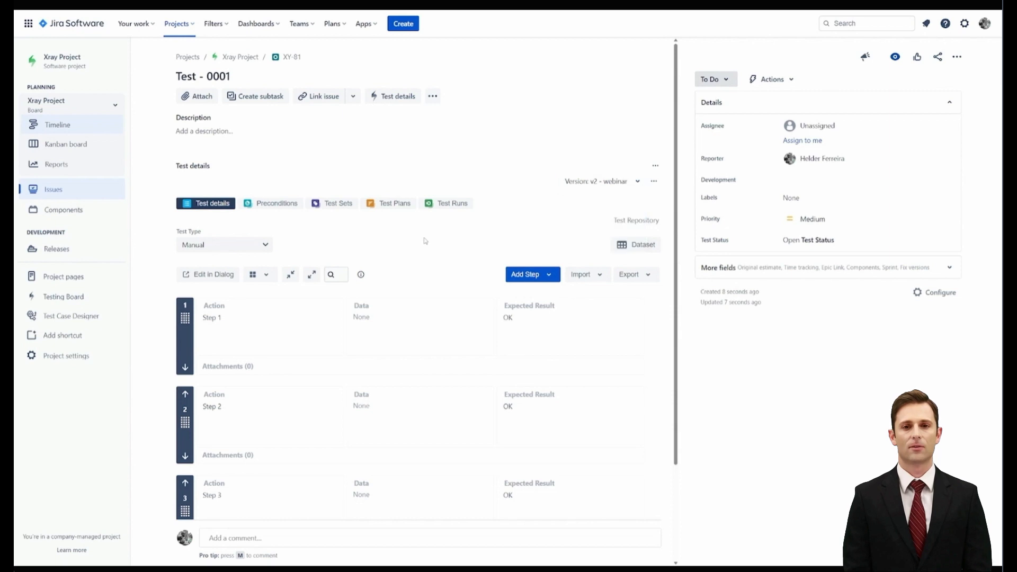
# Add a fourth test step to version v2 - webinar with action "Step 4" and expected result "OK"
pyautogui.scroll(-3, 445, 286)
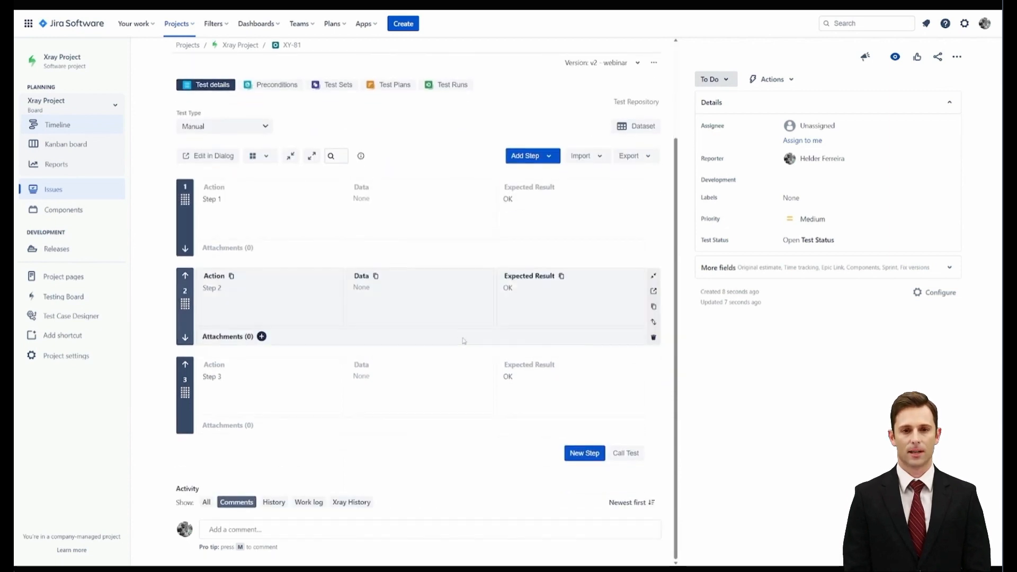
pyautogui.click(584, 453)
pyautogui.write('Step 4')
pyautogui.scroll(-3, 504, 403)
pyautogui.click(299, 392)
pyautogui.write('OK')
pyautogui.click(602, 425)
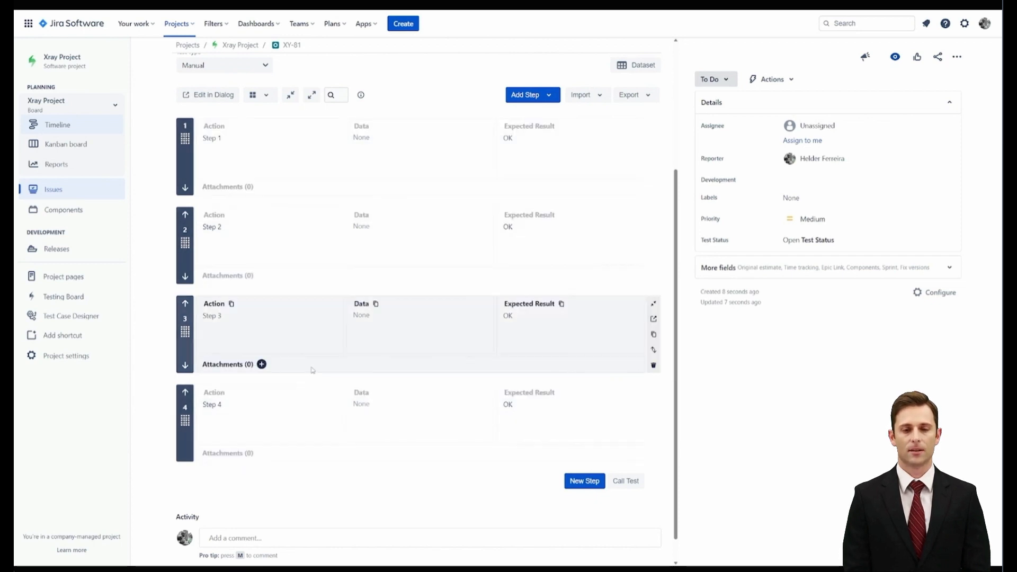
# Switch the test to version v1 and review its list of steps
pyautogui.scroll(2, 347, 293)
pyautogui.scroll(2, 612, 224)
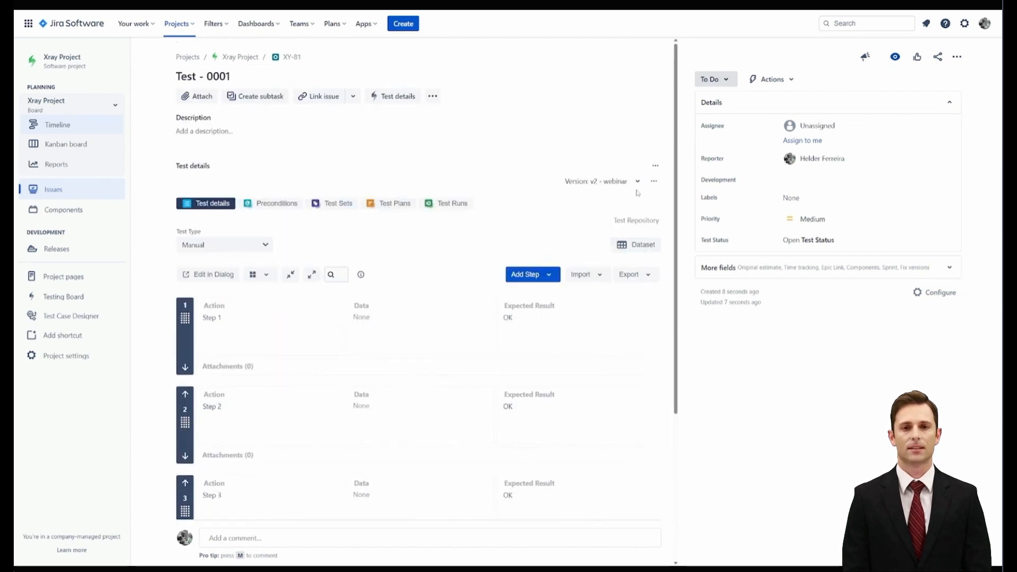
pyautogui.click(598, 181)
pyautogui.click(572, 235)
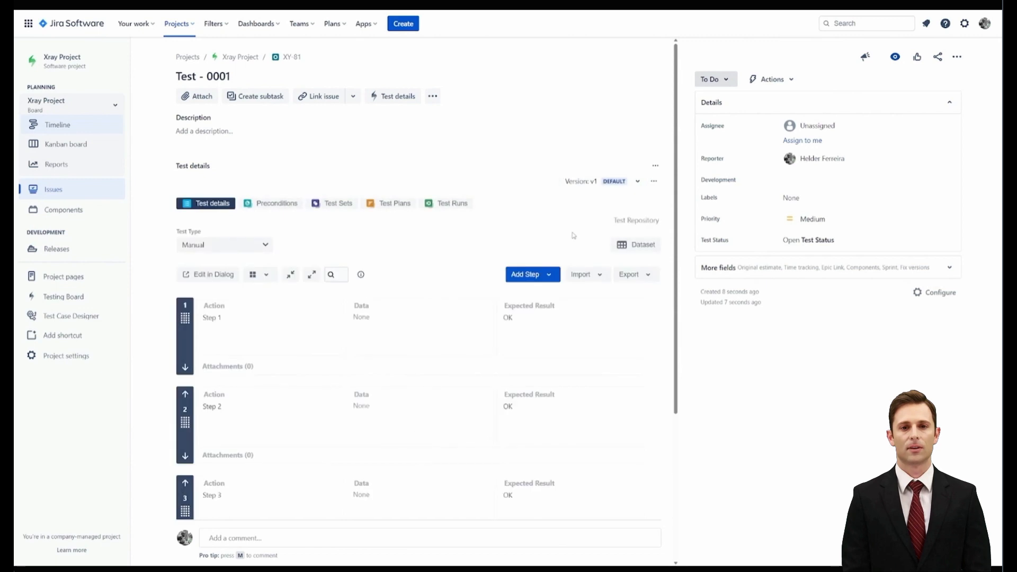
pyautogui.scroll(-4, 395, 226)
pyautogui.scroll(2, 376, 221)
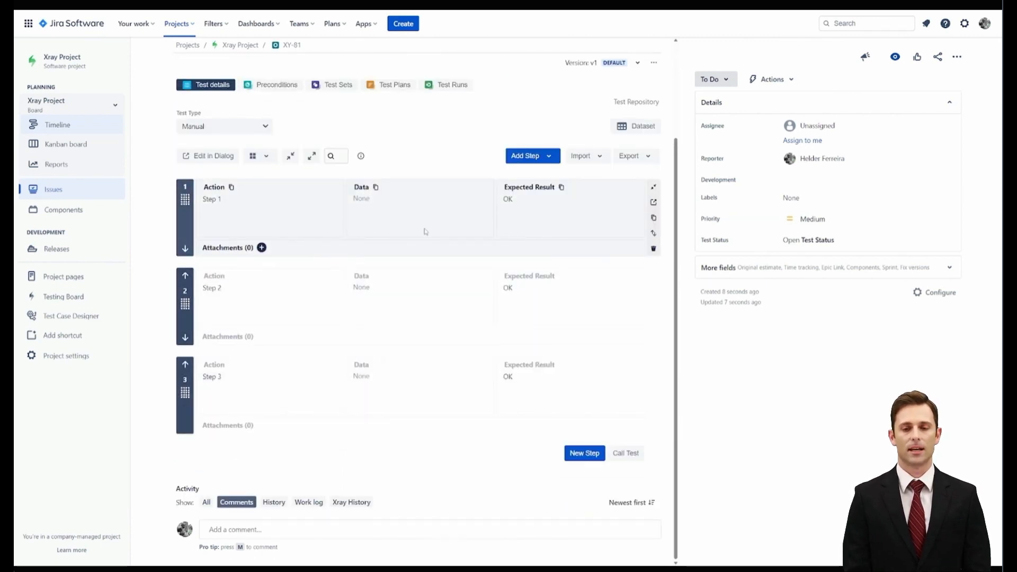
pyautogui.scroll(2, 425, 231)
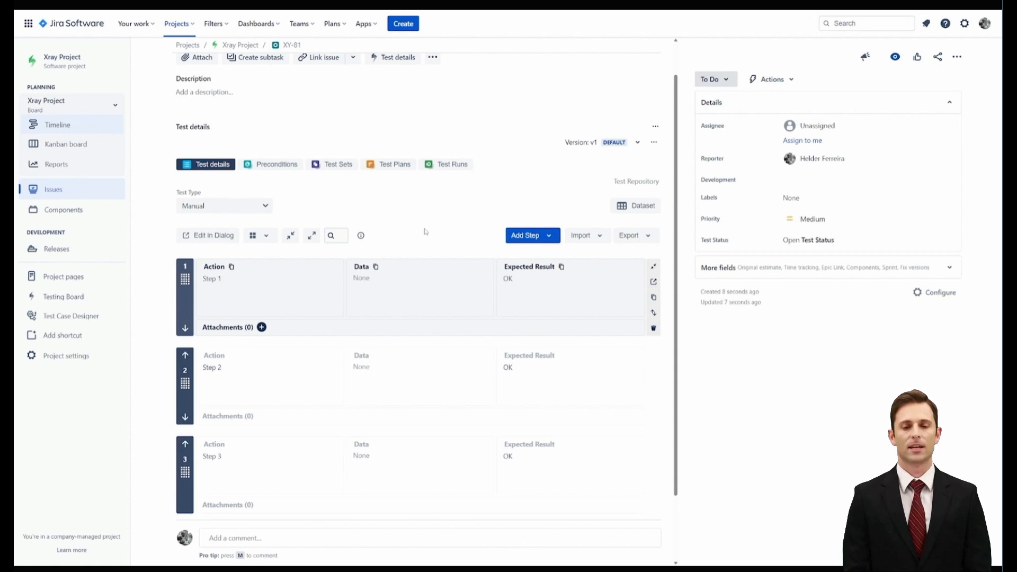
# Create a test version named "V3 - webinar" as a copy of v2 - webinar
pyautogui.click(653, 142)
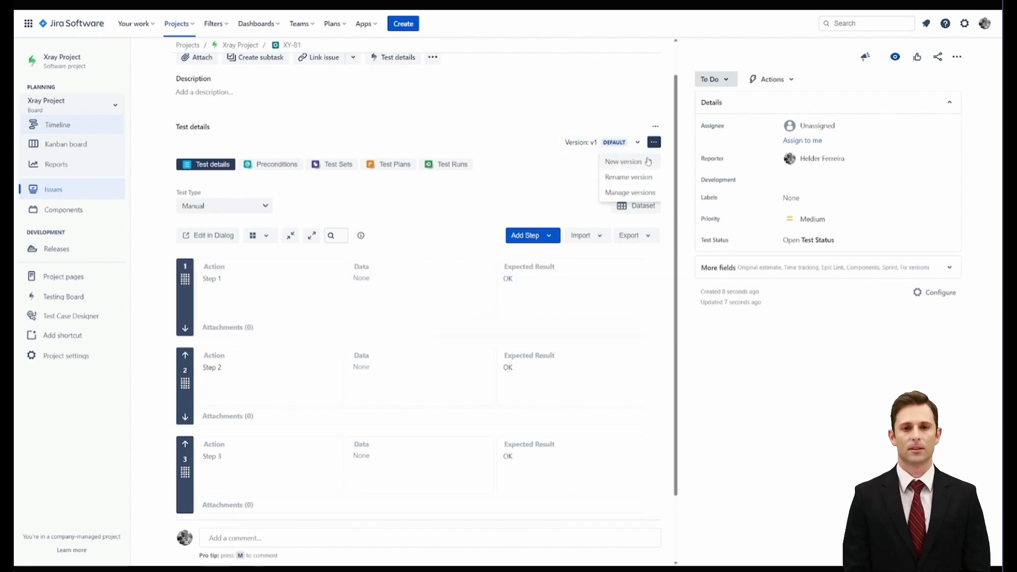
pyautogui.click(649, 160)
pyautogui.write('v2')
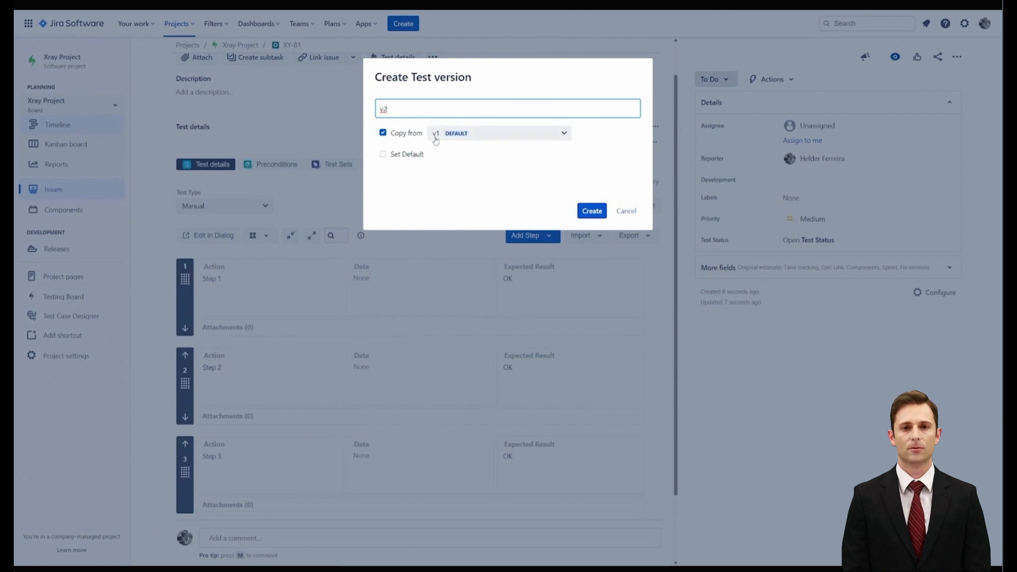
pyautogui.click(454, 134)
pyautogui.click(460, 154)
pyautogui.click(422, 108)
pyautogui.write('v3 - webinar')
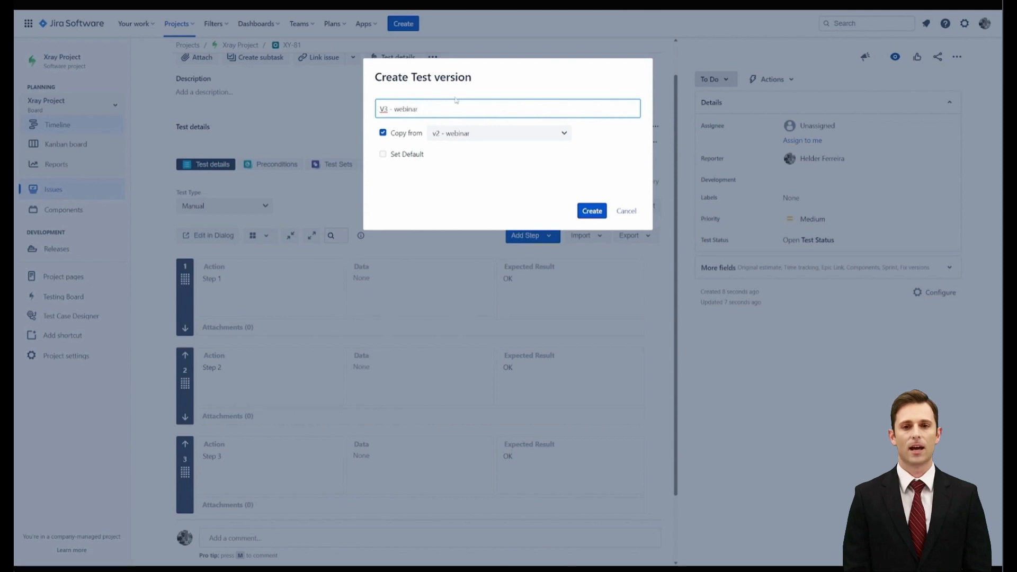
pyautogui.click(591, 211)
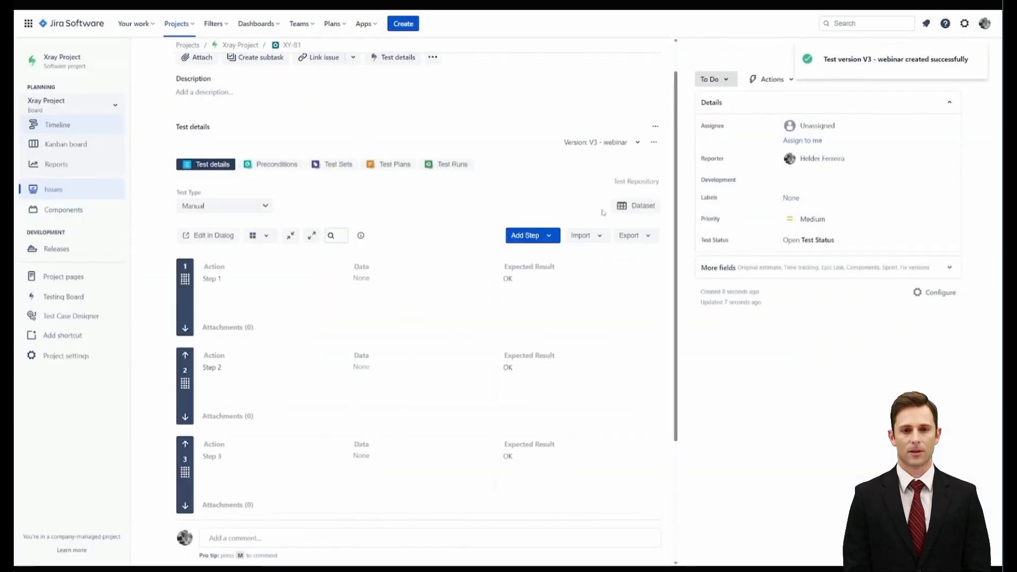
# Change the test type of version V3 - webinar to Cucumber and save "scenario" as its scenario definition
pyautogui.click(265, 207)
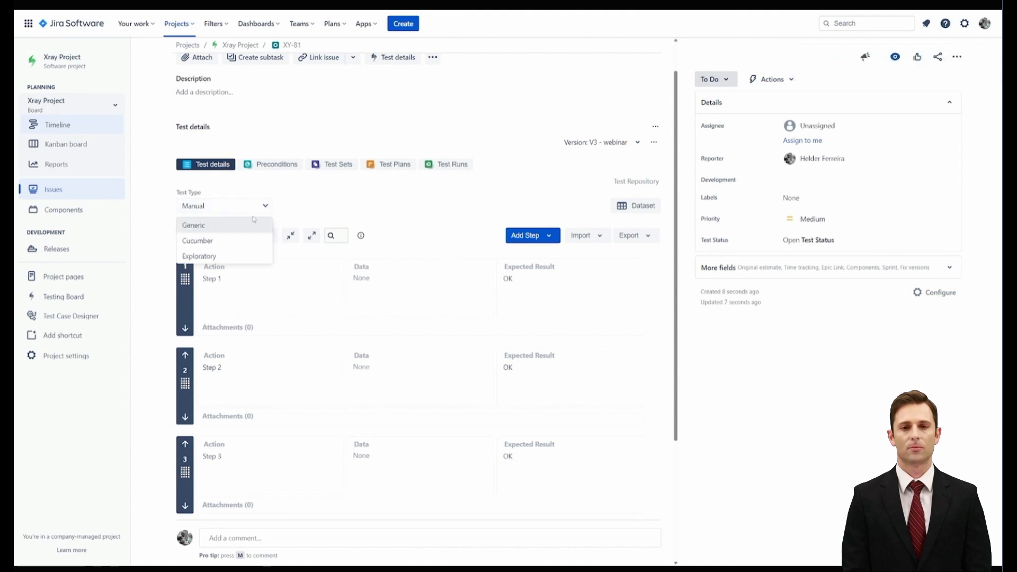
pyautogui.click(224, 246)
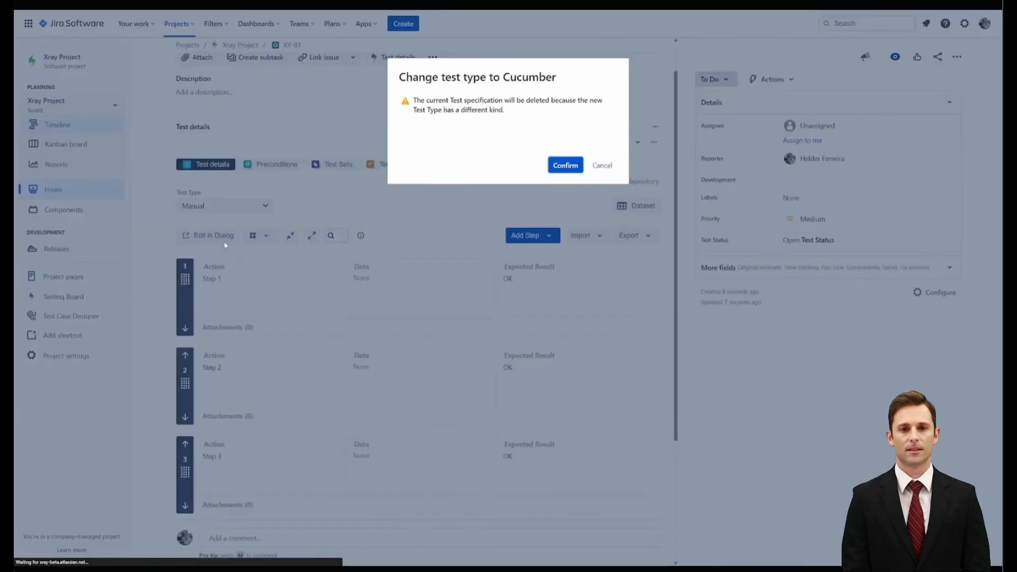
pyautogui.press('Return')
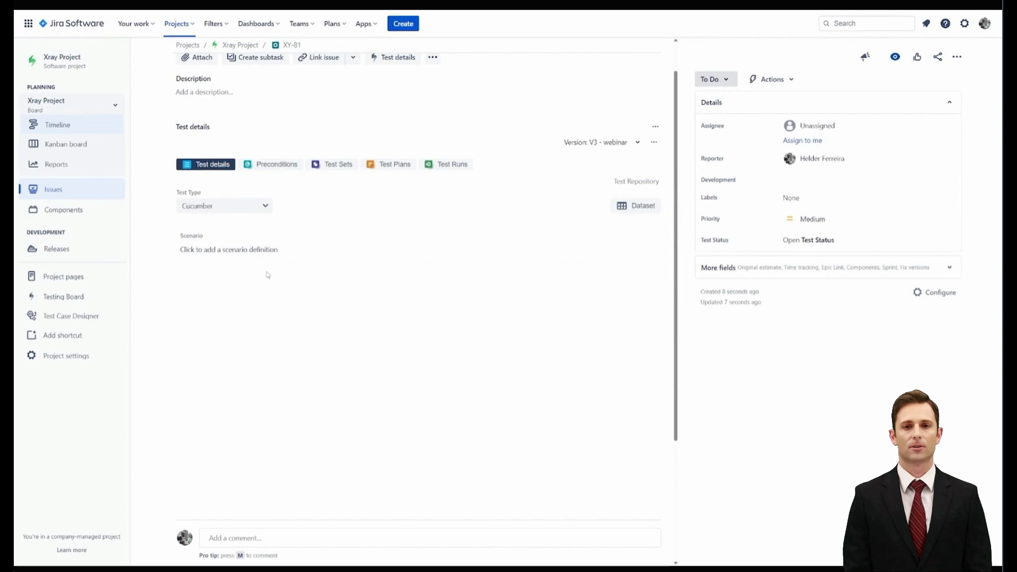
pyautogui.click(254, 251)
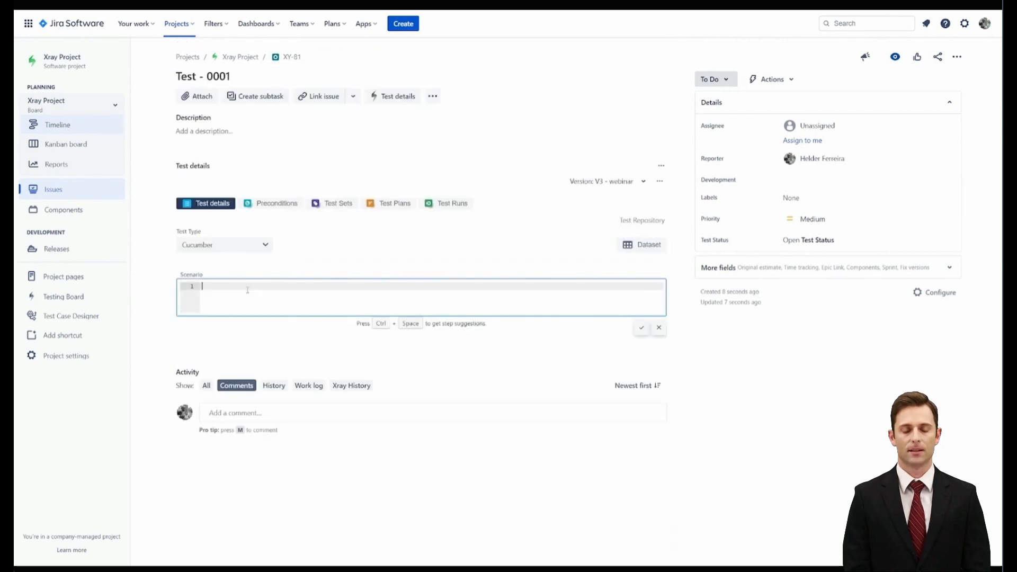
pyautogui.write('scenario')
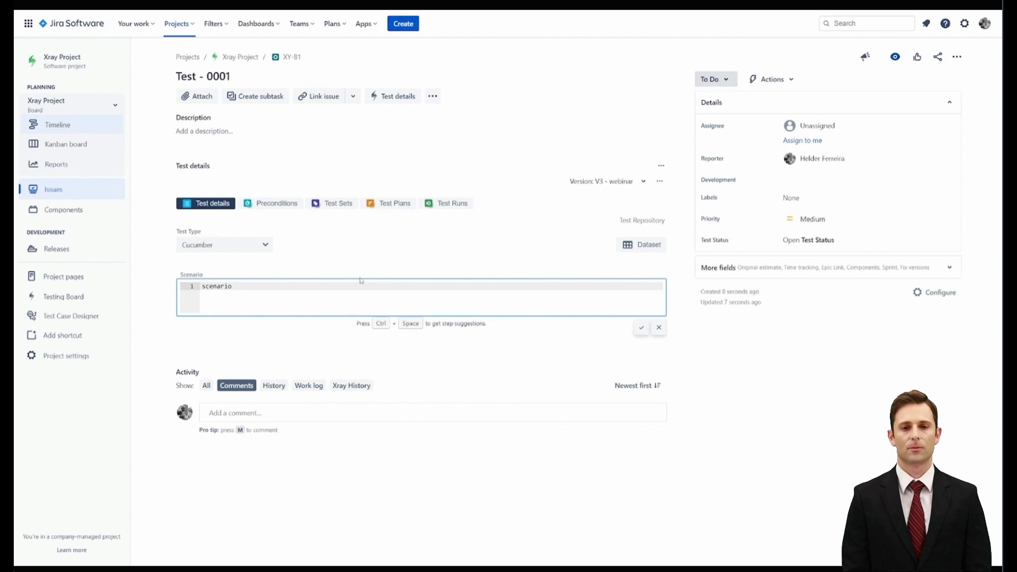
pyautogui.click(641, 327)
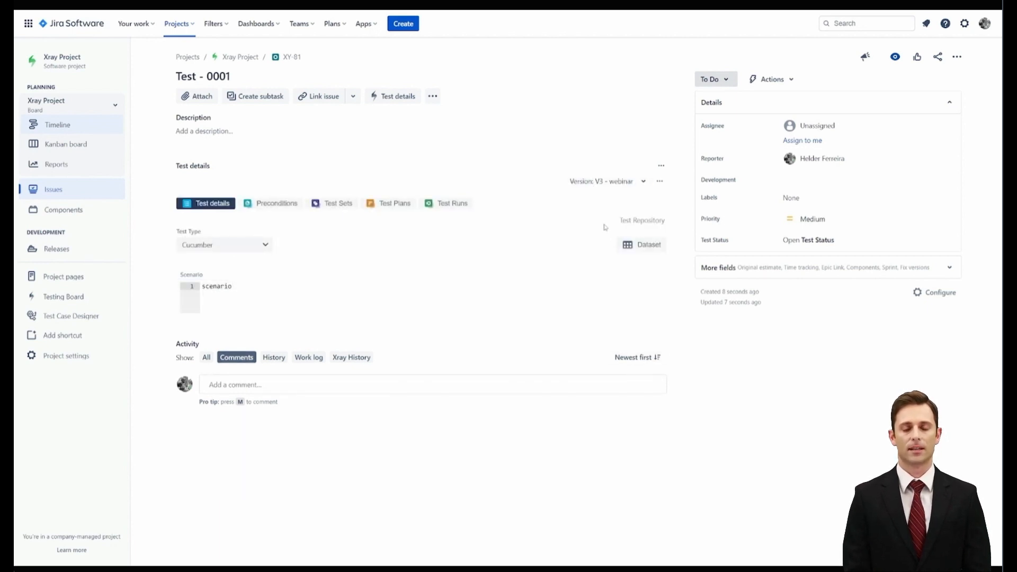
# Switch to version v2 - webinar, set it as the test's default version and look over its steps
pyautogui.click(608, 181)
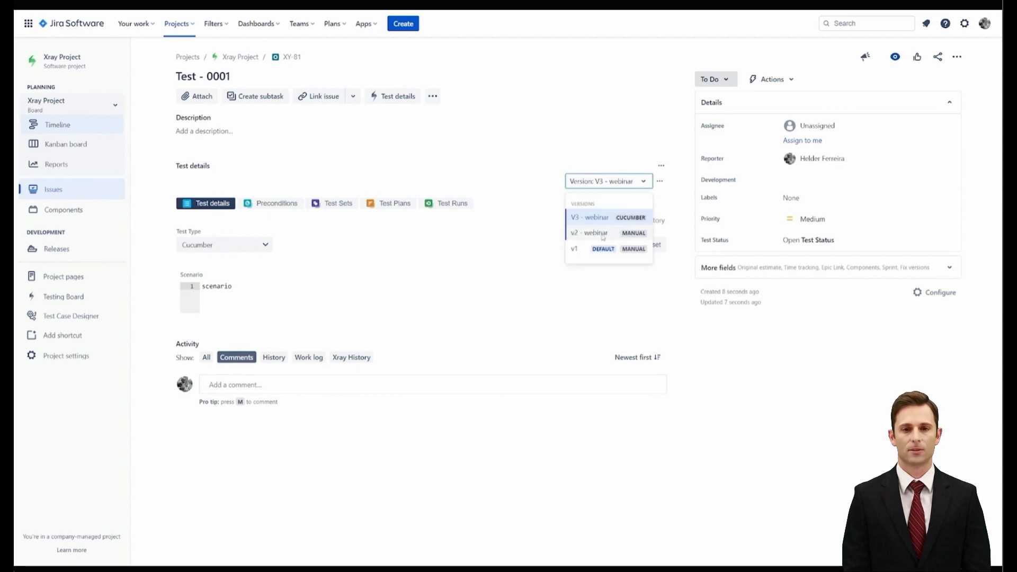
pyautogui.click(638, 235)
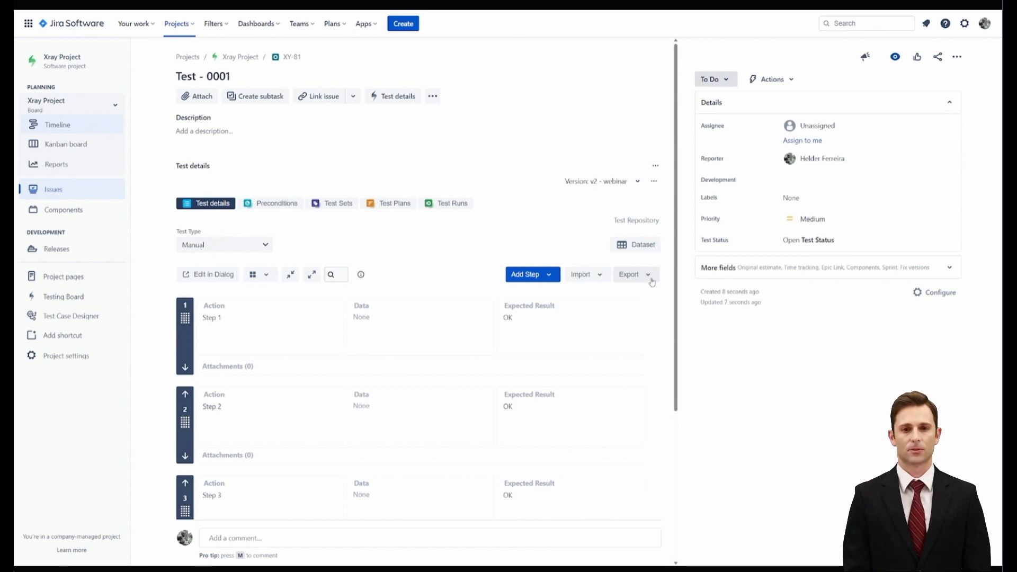
pyautogui.click(636, 182)
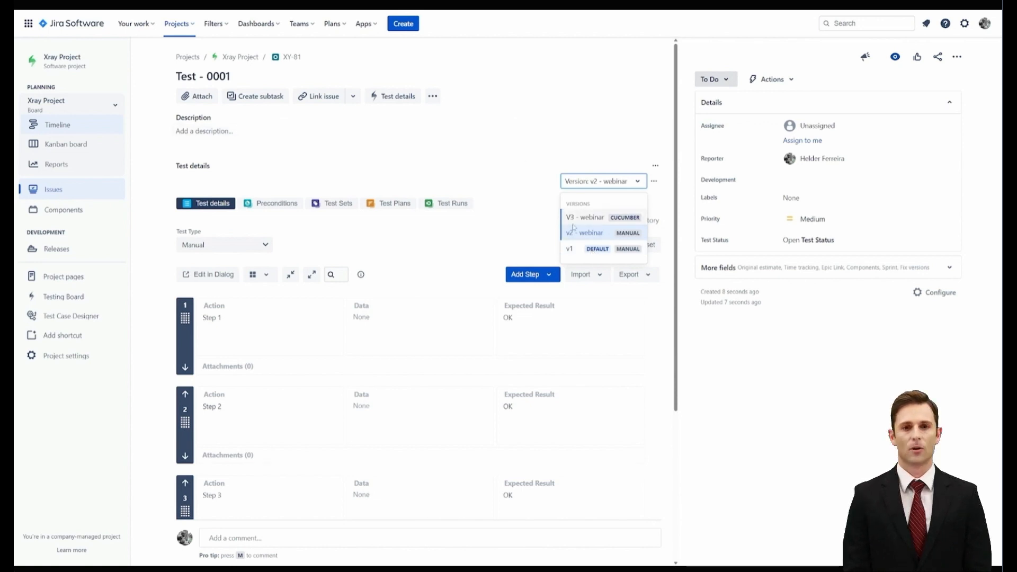
pyautogui.click(575, 233)
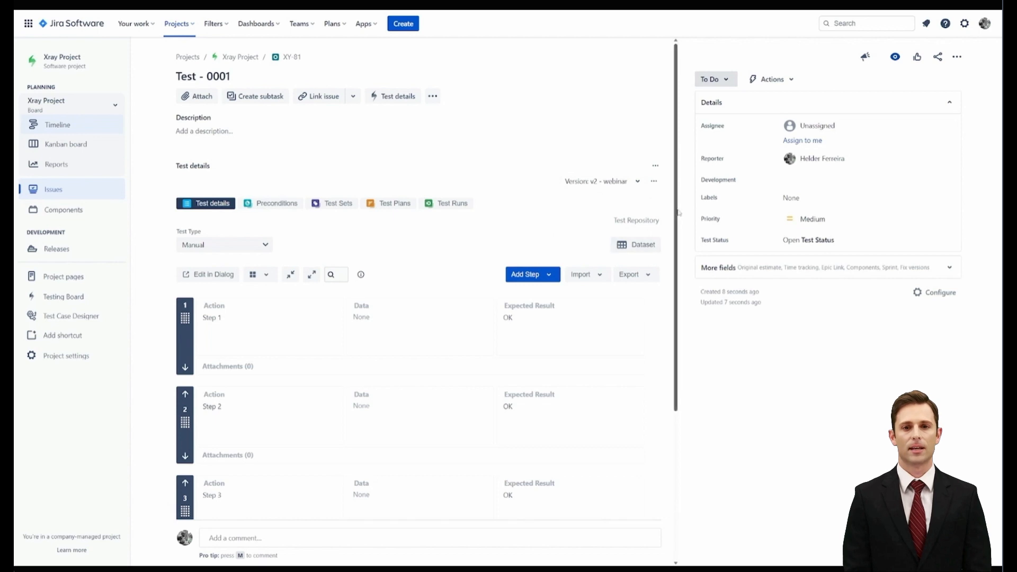
pyautogui.click(654, 180)
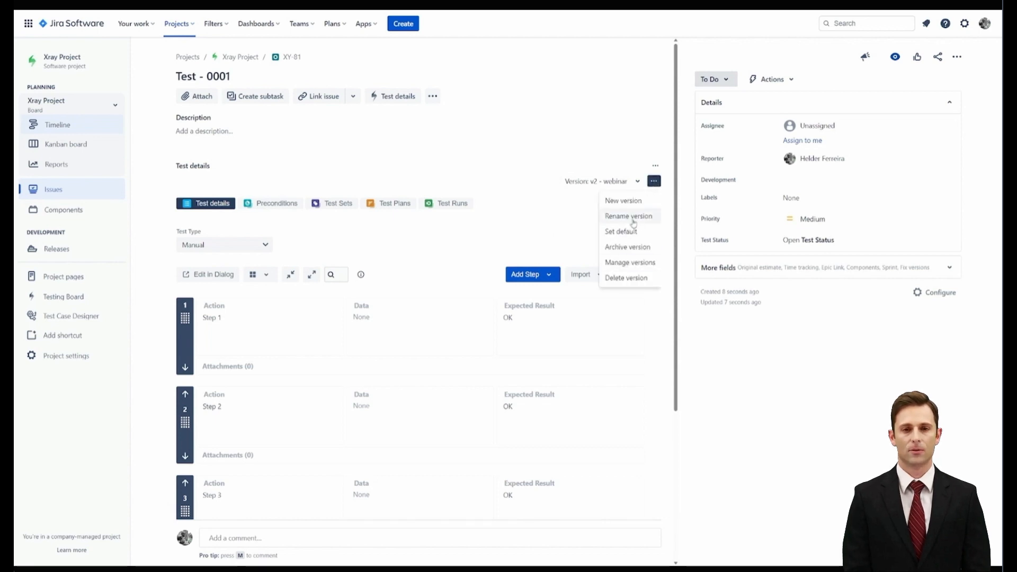
pyautogui.click(624, 235)
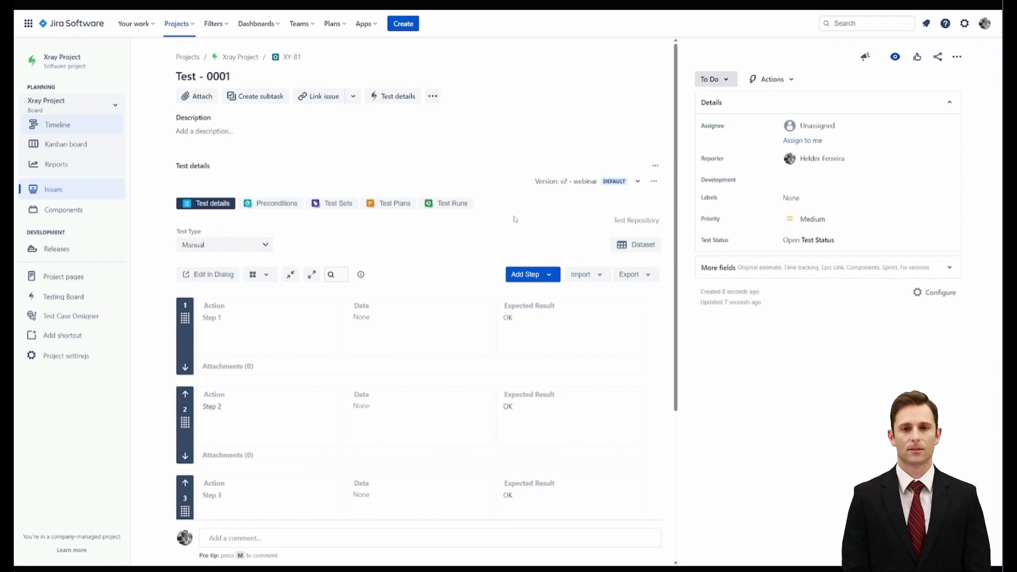
pyautogui.scroll(-4, 514, 217)
pyautogui.scroll(4, 486, 250)
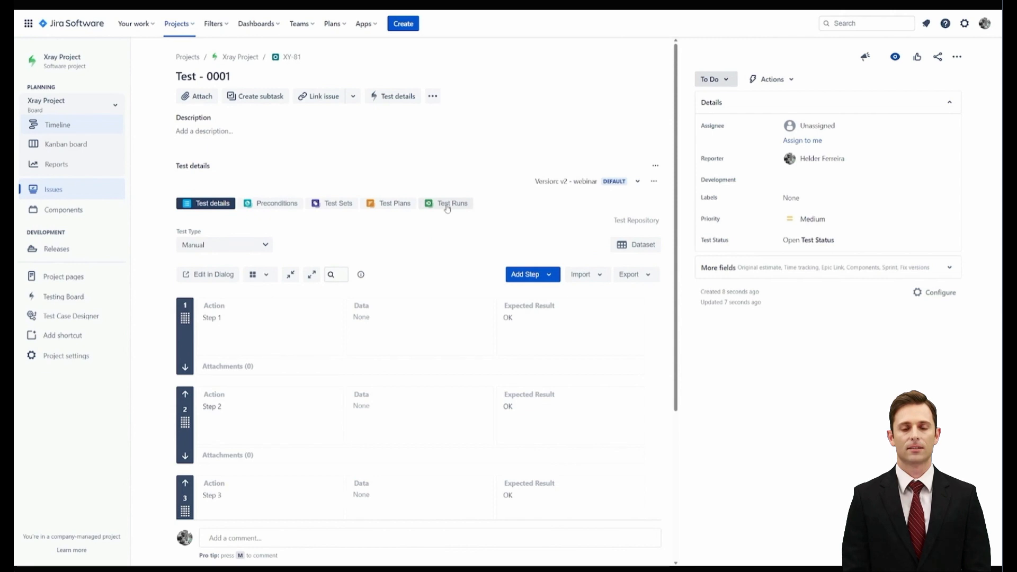
# Create an ad-hoc test execution for the test using version v2 - webinar, executed immediately, and look over its execution steps
pyautogui.click(447, 207)
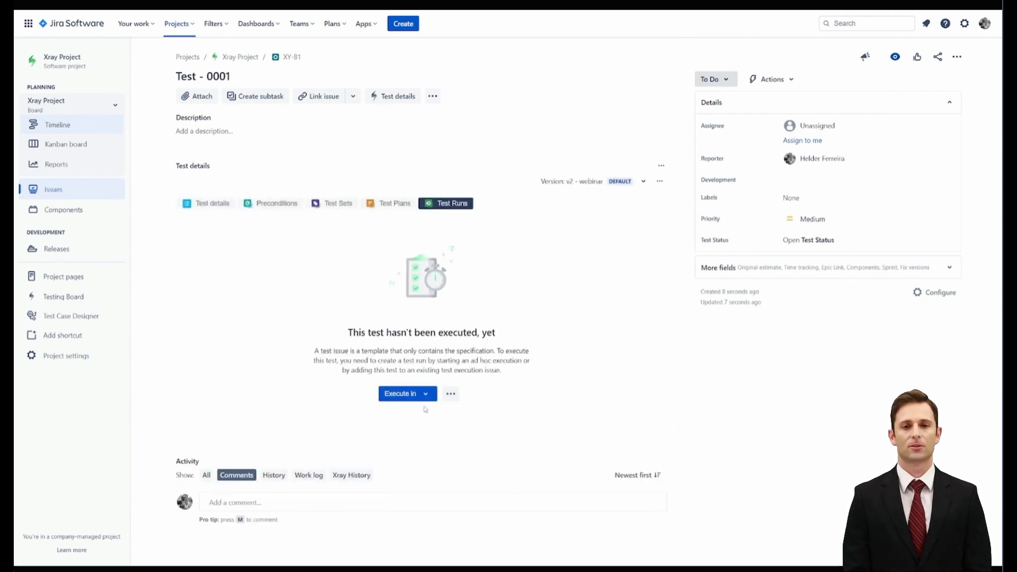
pyautogui.click(423, 394)
pyautogui.click(426, 416)
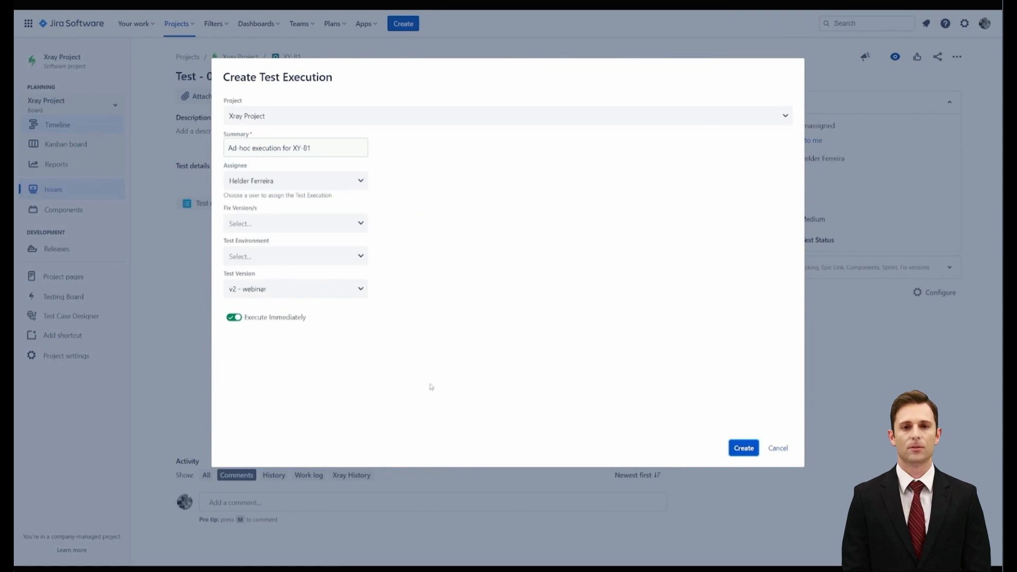
pyautogui.click(358, 291)
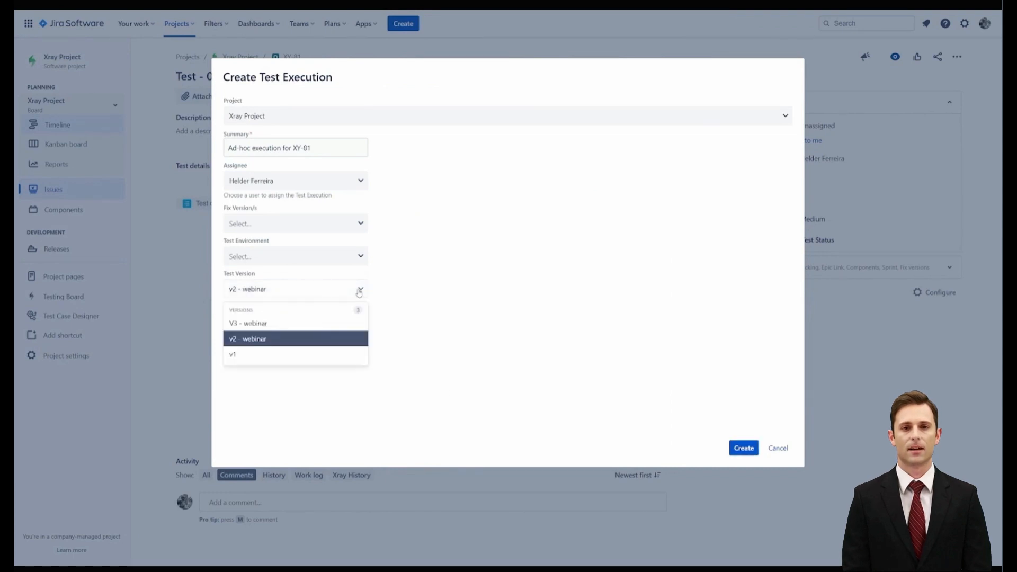
pyautogui.click(248, 339)
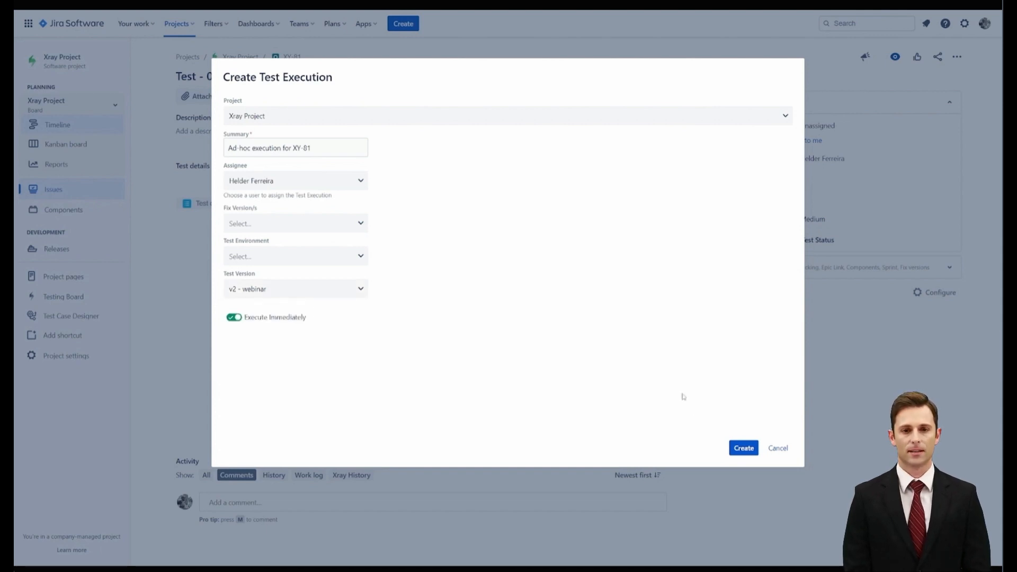
pyautogui.click(743, 448)
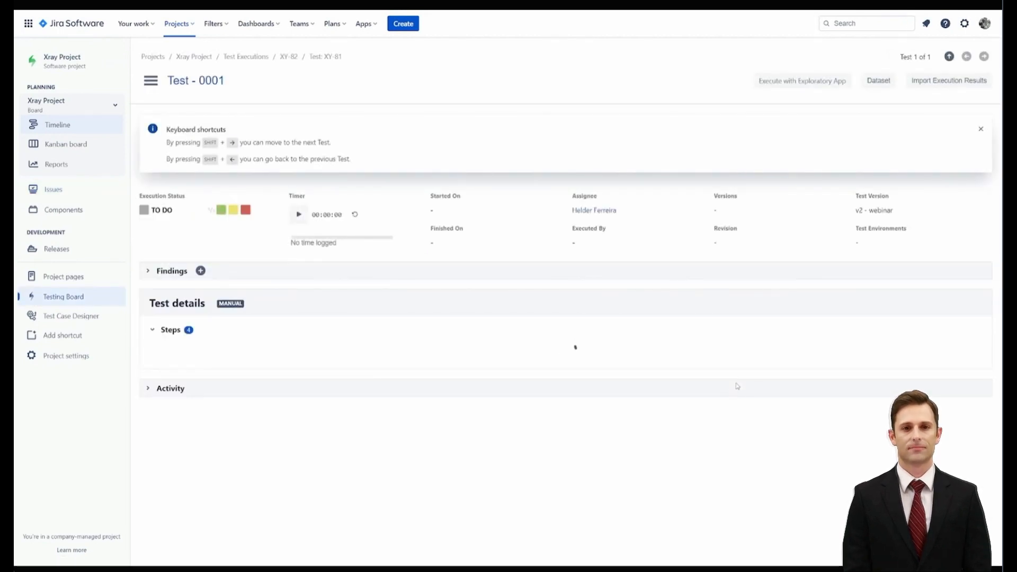
pyautogui.scroll(-3, 682, 380)
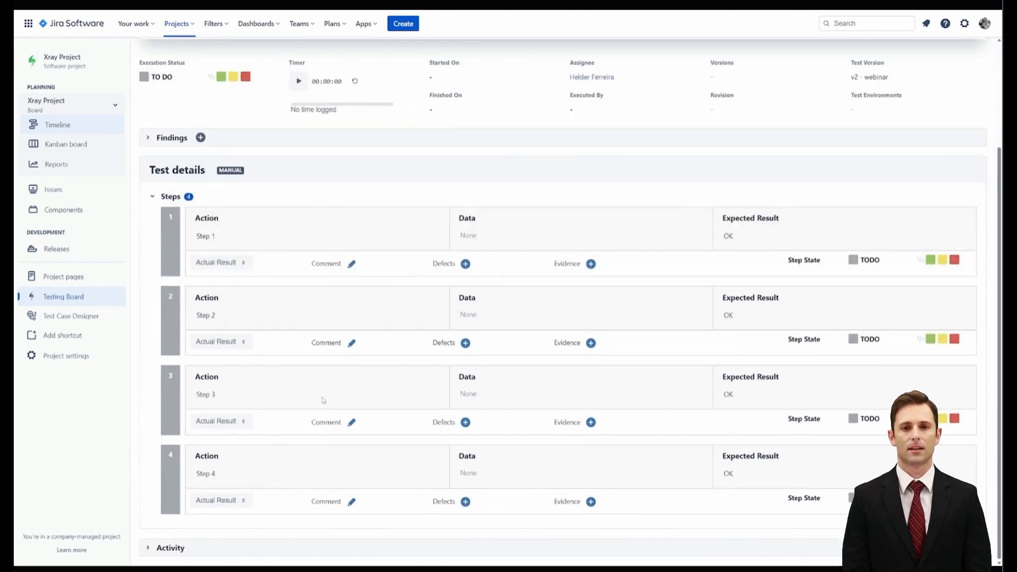
pyautogui.scroll(3, 323, 400)
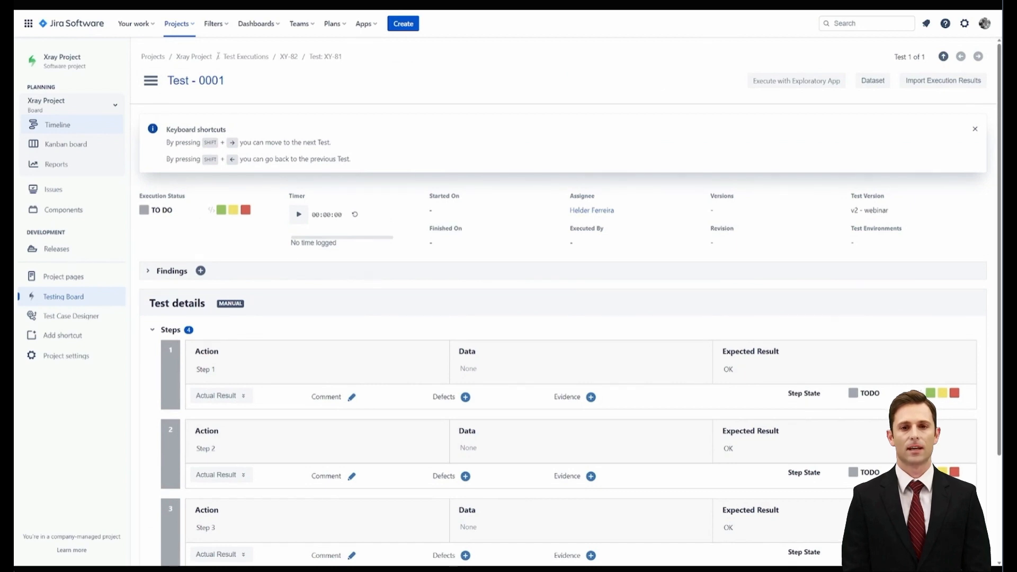
# Return to the project's Kanban board and open the full issue page of Test - 0001
pyautogui.click(203, 57)
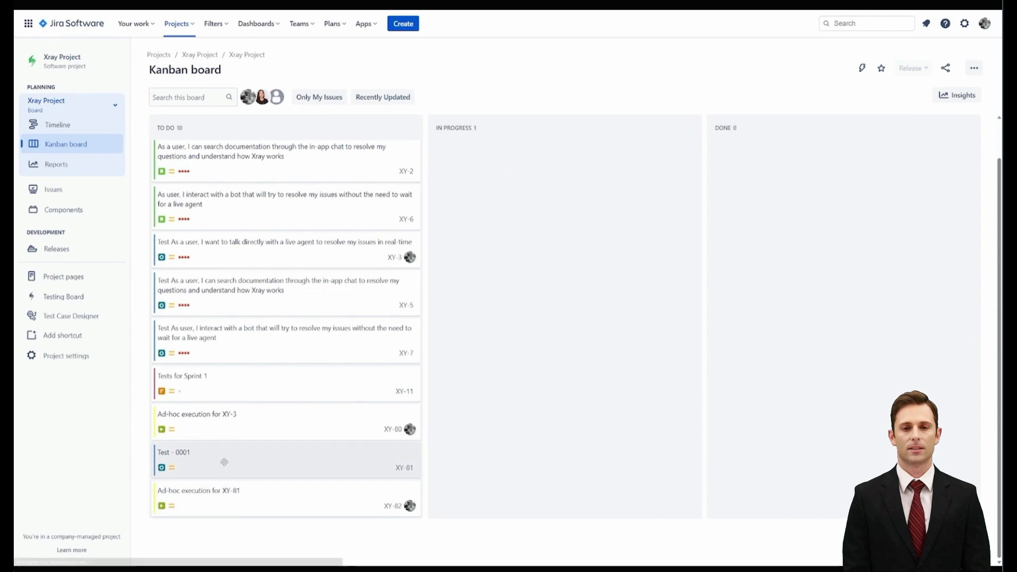
pyautogui.click(223, 464)
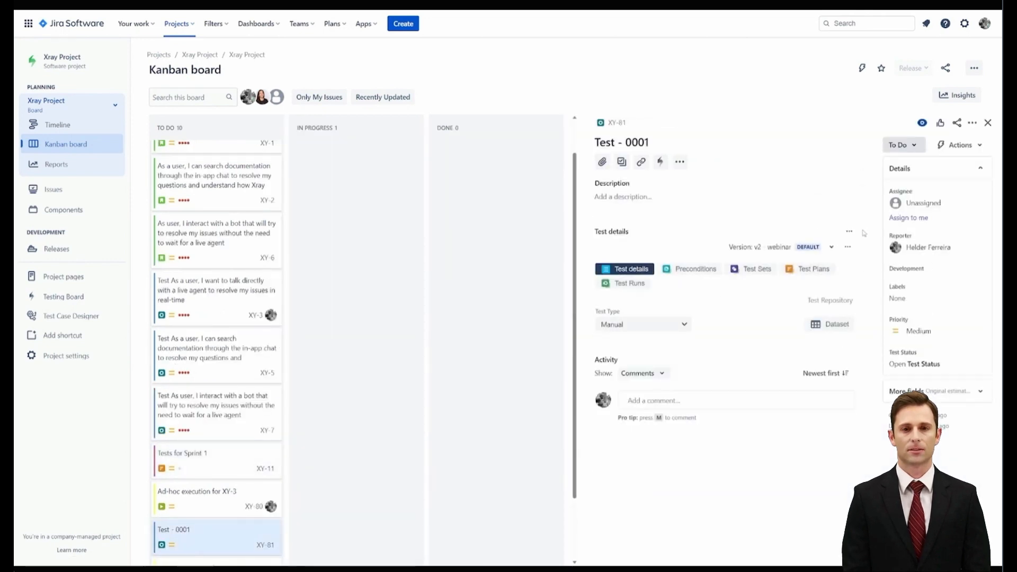
pyautogui.click(618, 123)
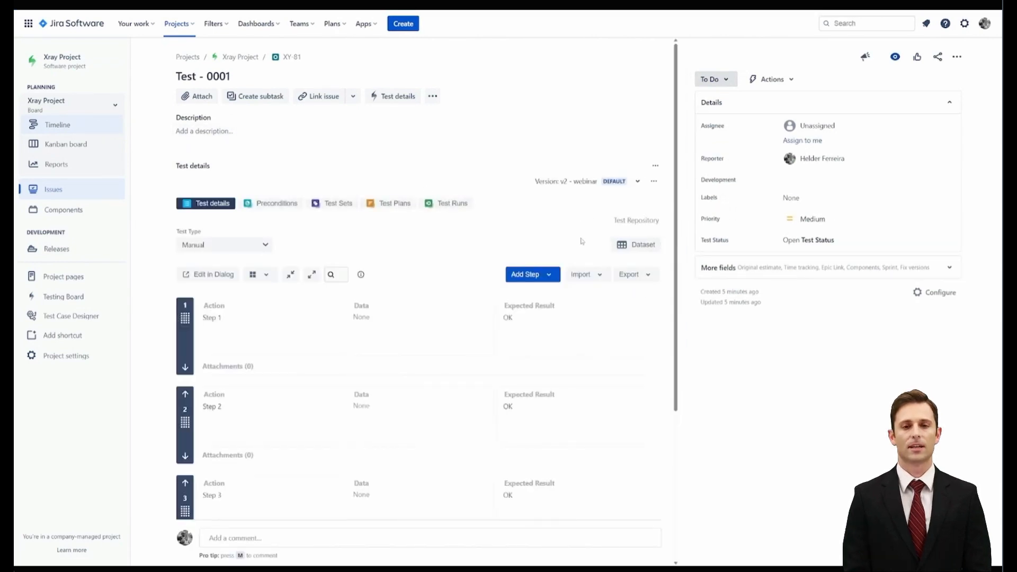
# Review the test's Xray History for all versions and filter it to version V3 - webinar
pyautogui.scroll(-4, 371, 318)
pyautogui.click(362, 506)
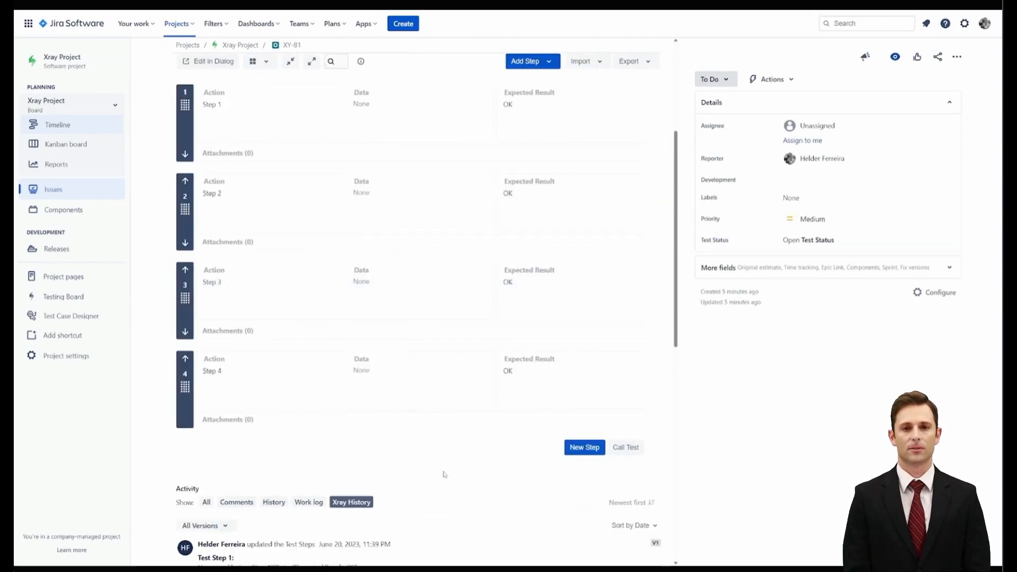
pyautogui.scroll(-2, 442, 472)
pyautogui.scroll(-2, 449, 436)
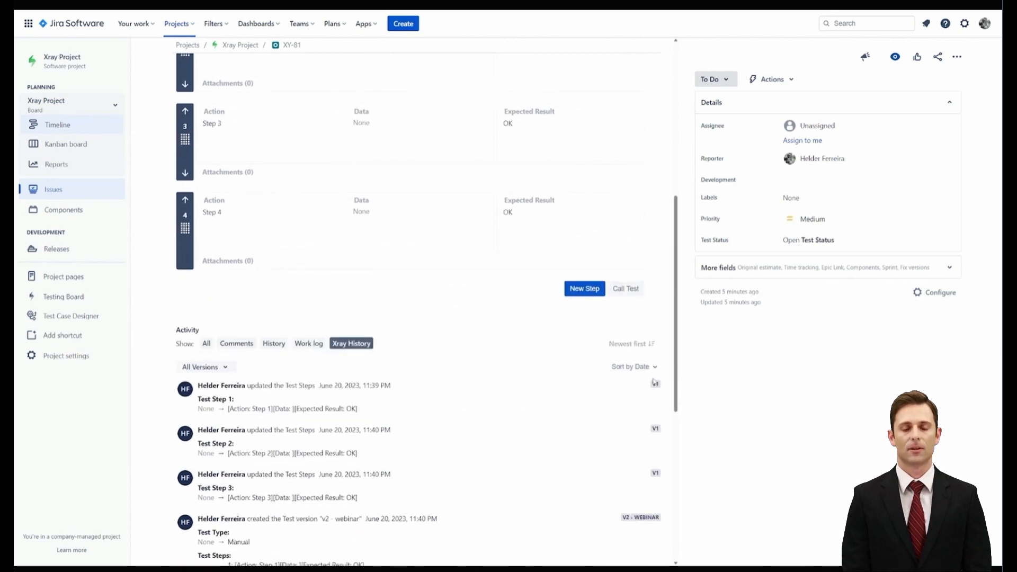
pyautogui.scroll(-3, 611, 354)
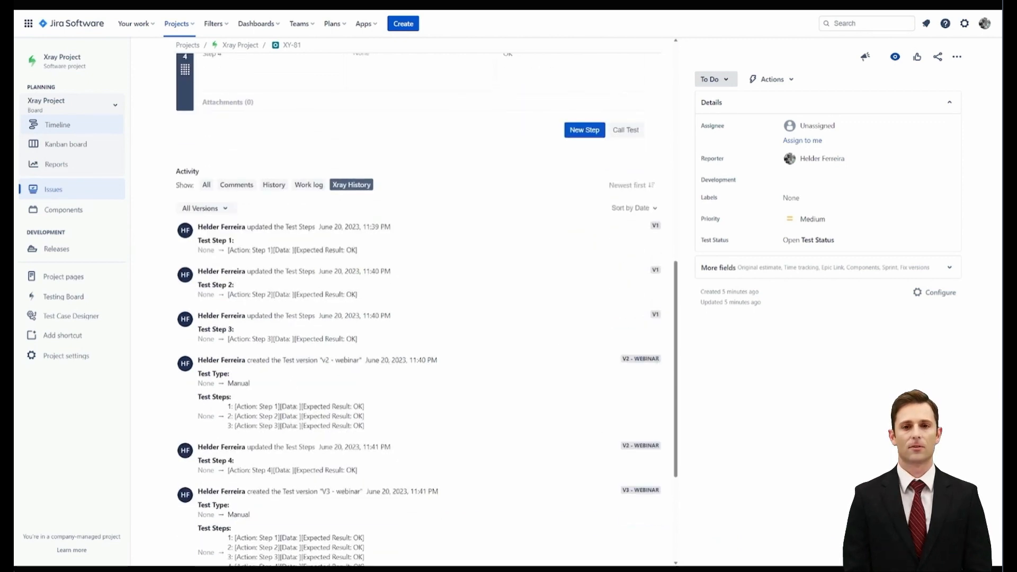
pyautogui.scroll(-4, 610, 354)
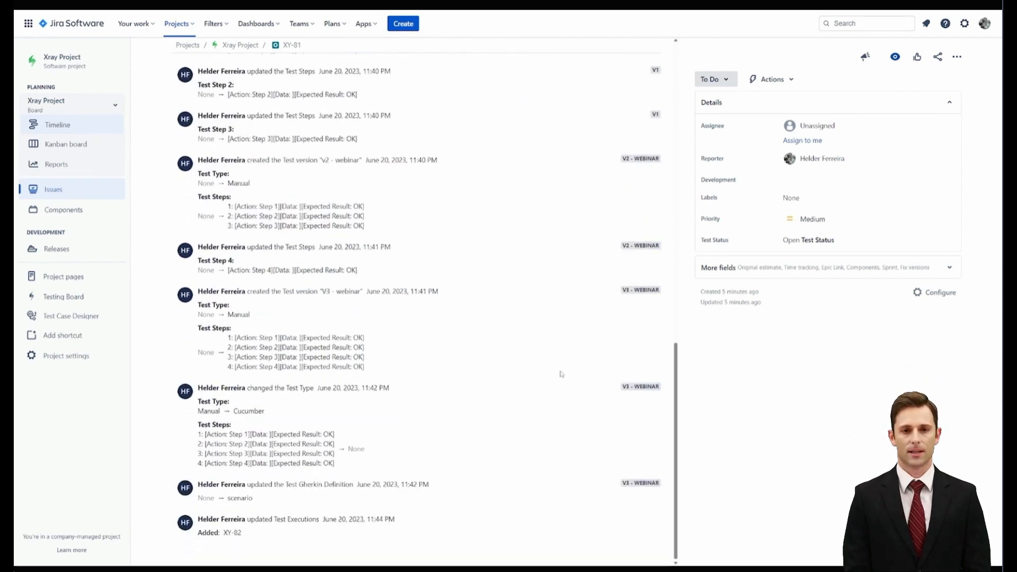
pyautogui.scroll(3, 593, 430)
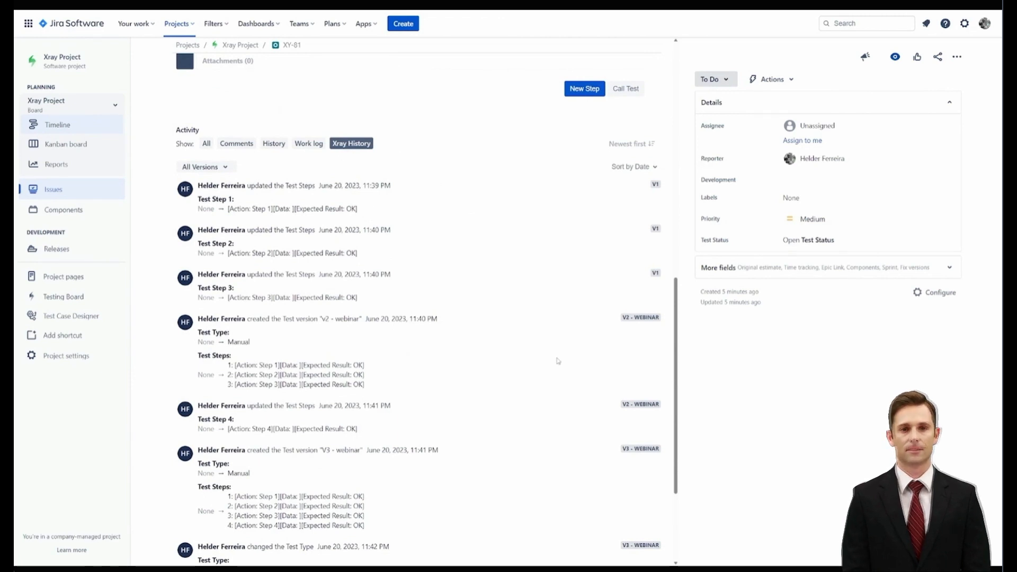
pyautogui.click(223, 167)
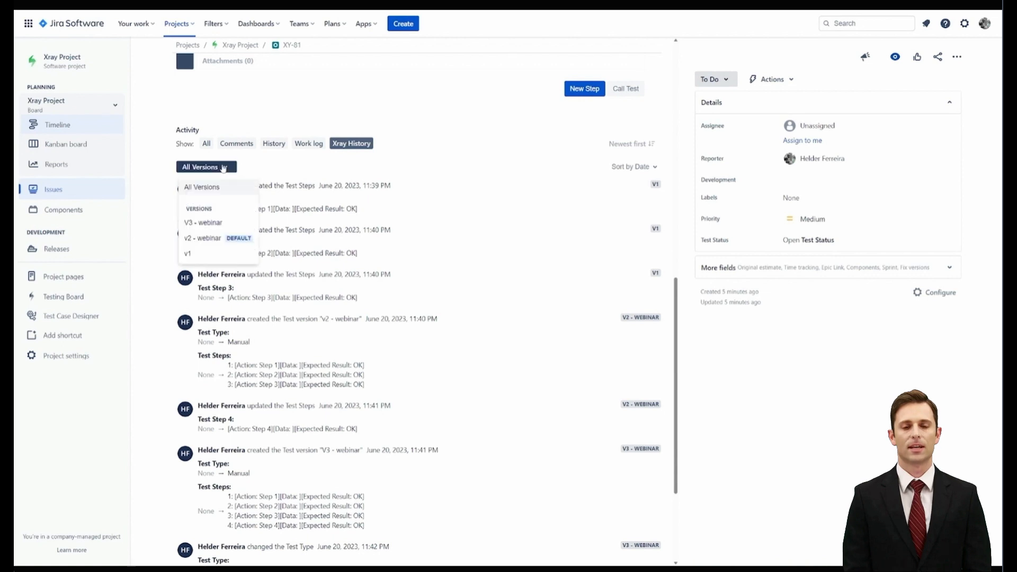
pyautogui.click(204, 222)
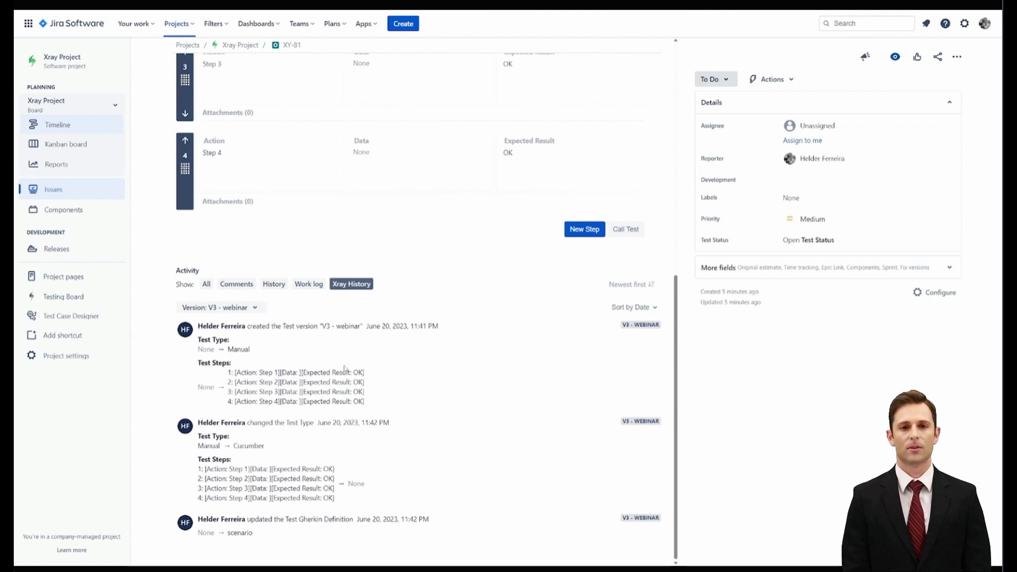
# Open the test version manager, check the actions available for V3 - webinar and close it
pyautogui.scroll(10, 344, 368)
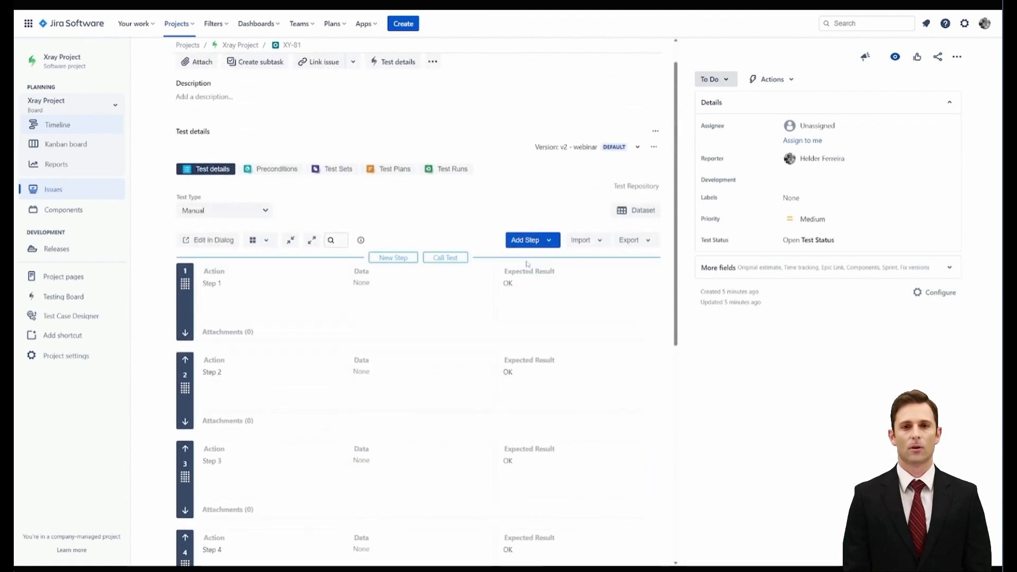
pyautogui.click(655, 149)
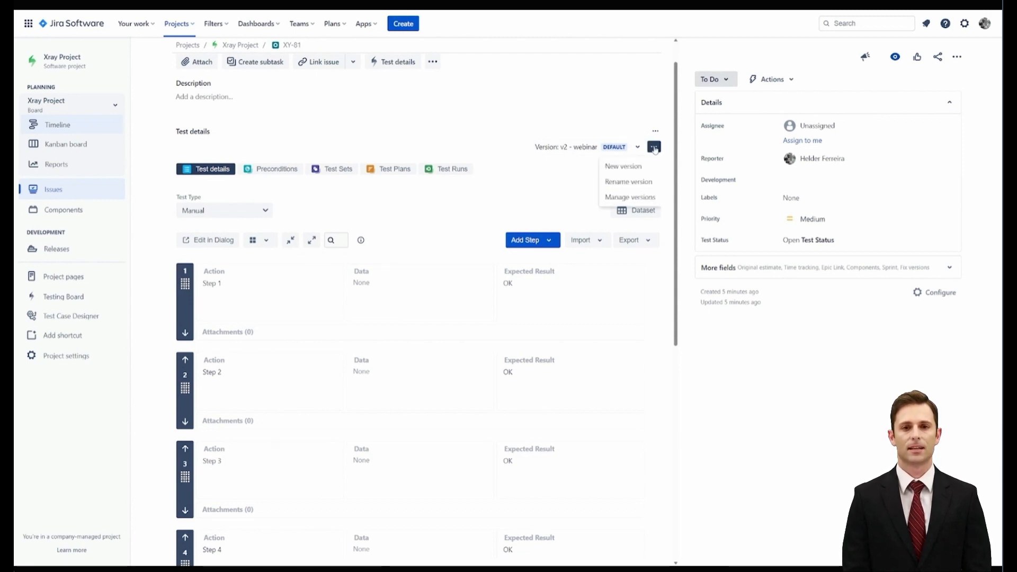
pyautogui.click(630, 198)
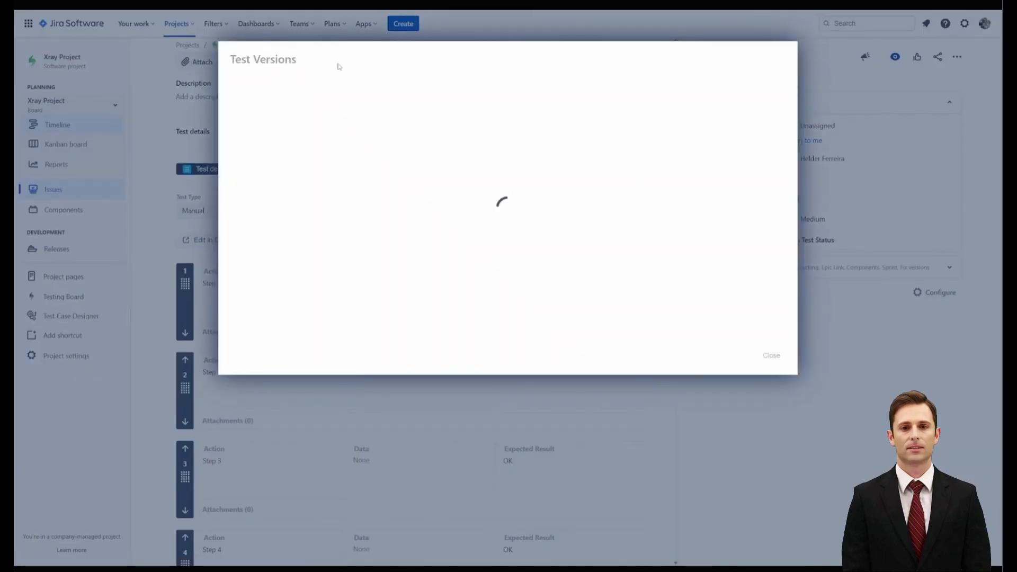
pyautogui.click(774, 143)
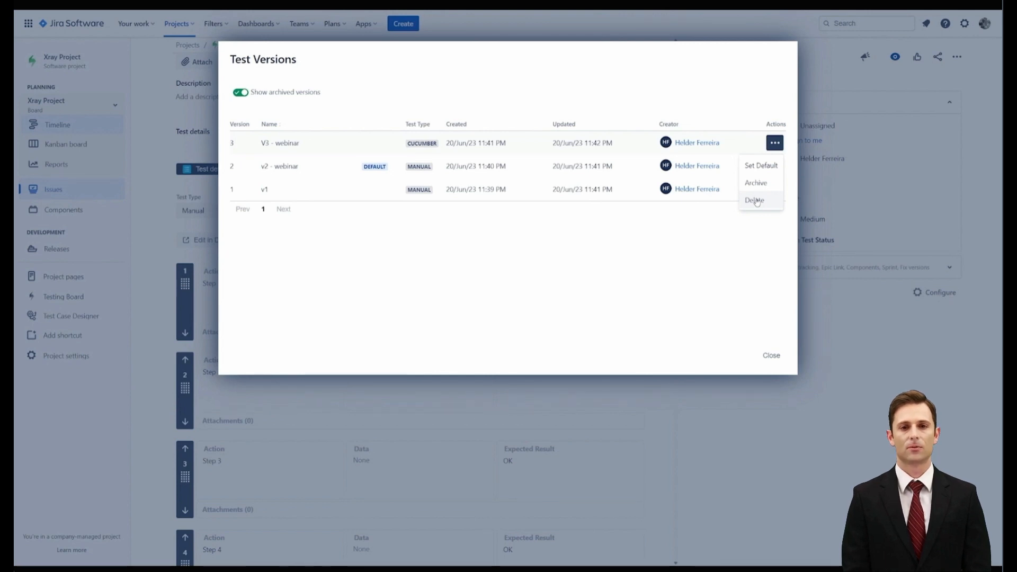
pyautogui.click(770, 356)
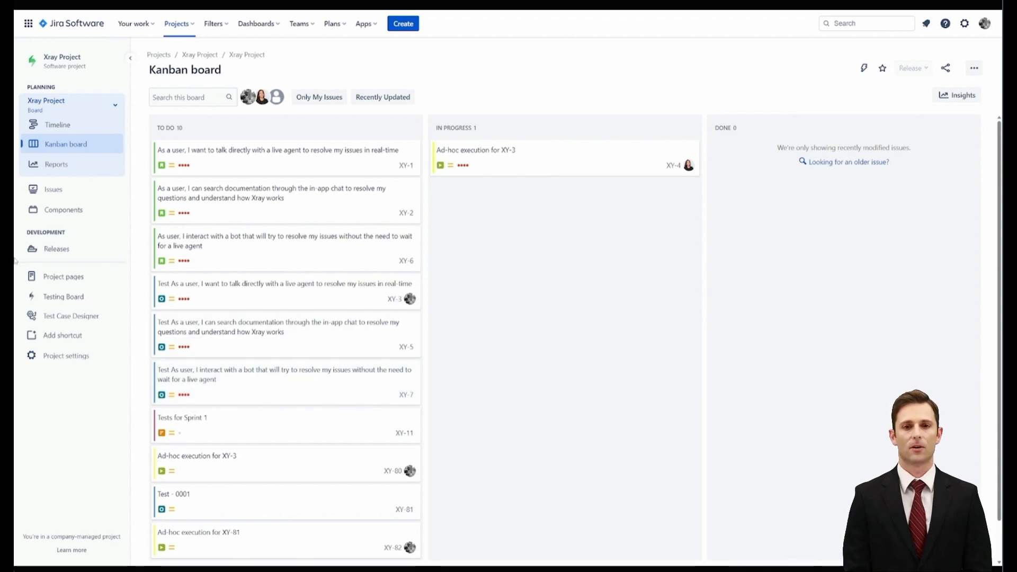
# Switch to Xray Test Case Designer and open the Airplane Ticket sample test model
pyautogui.click(89, 316)
pyautogui.click(461, 137)
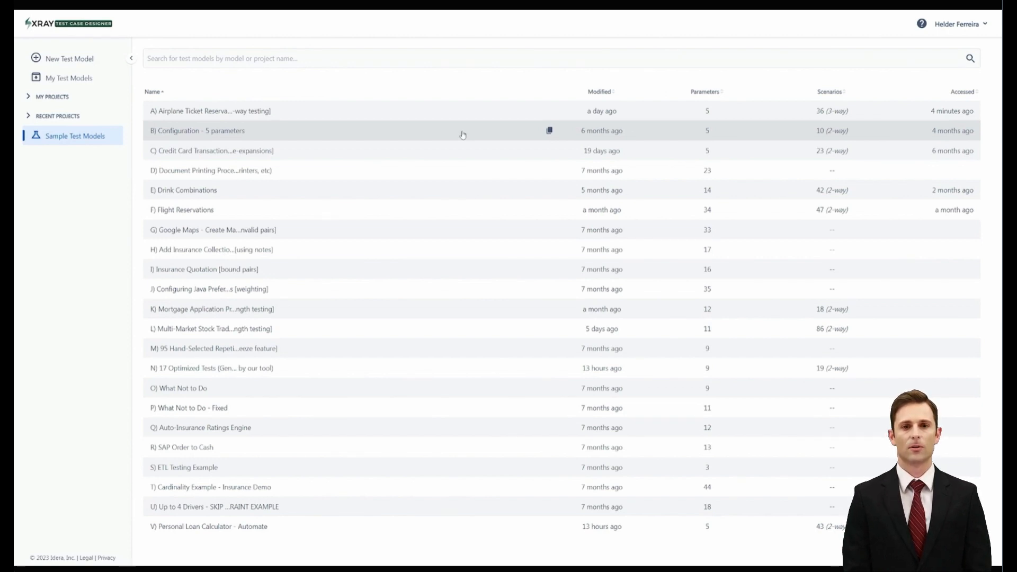
pyautogui.click(427, 109)
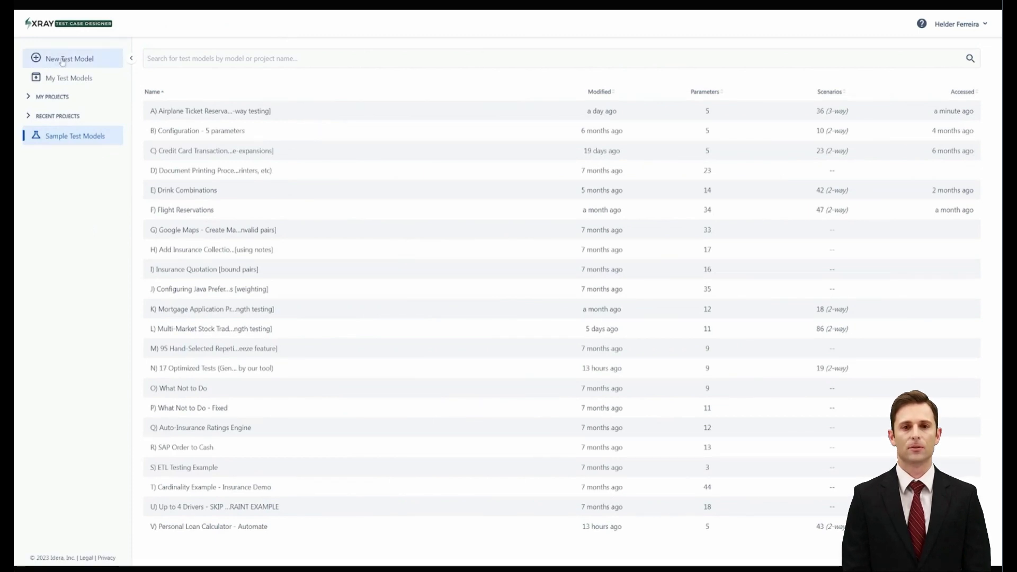
# Start a new test model and read the information on which file types can be imported
pyautogui.click(62, 60)
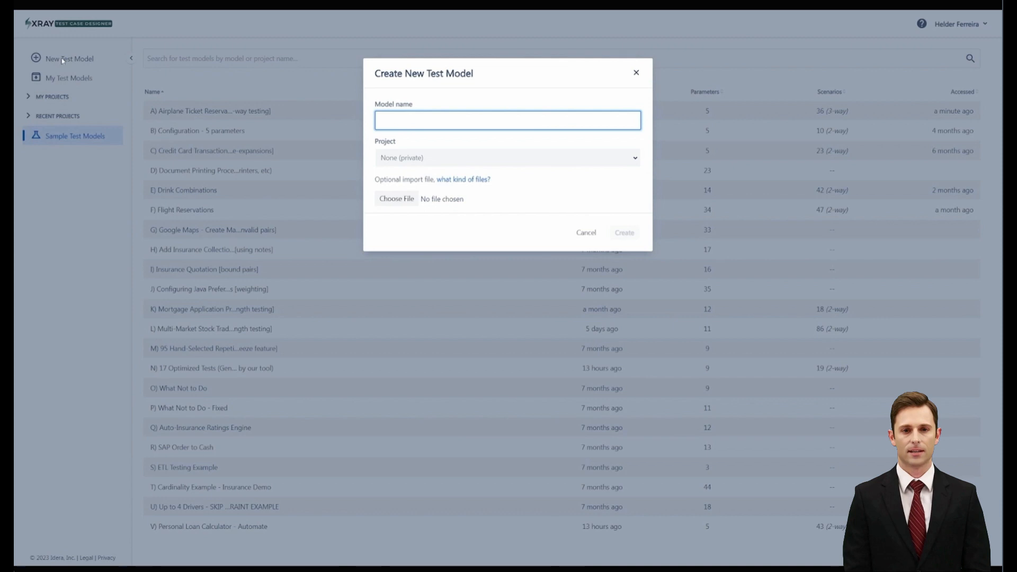
pyautogui.click(476, 179)
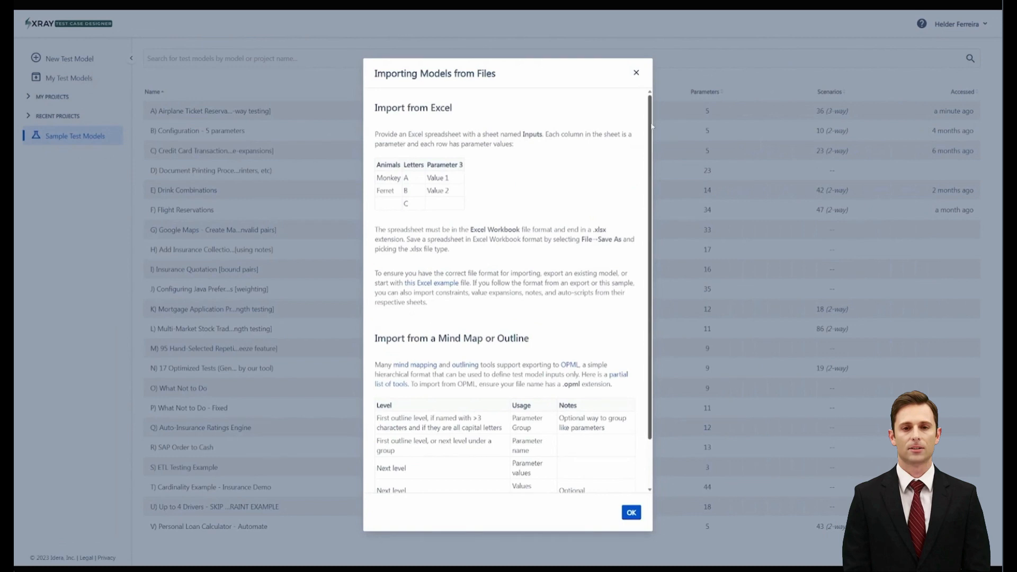
pyautogui.click(636, 75)
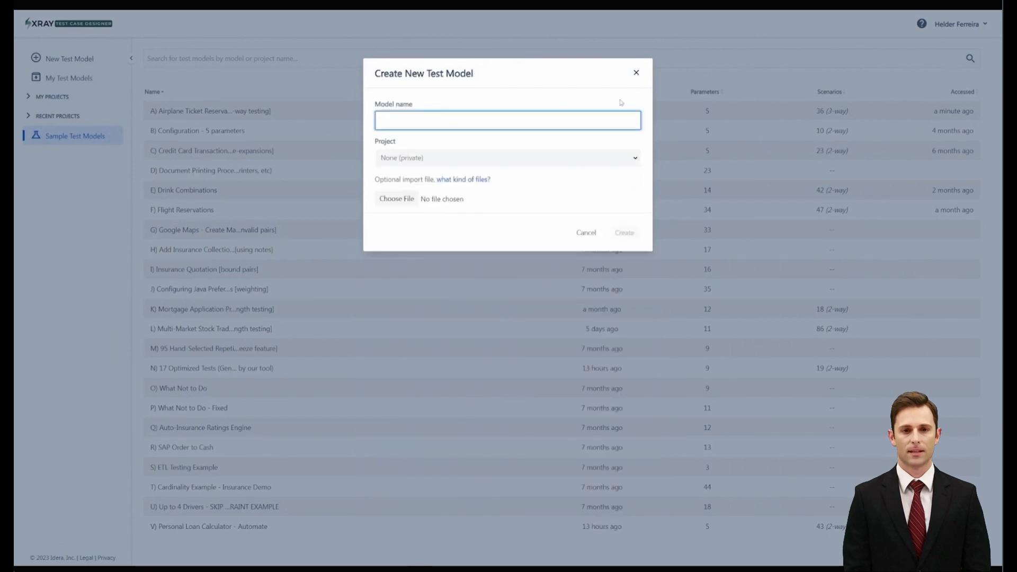
# Import the file webinar.opml into the new test model, name the model "Webinar" and create it
pyautogui.click(411, 203)
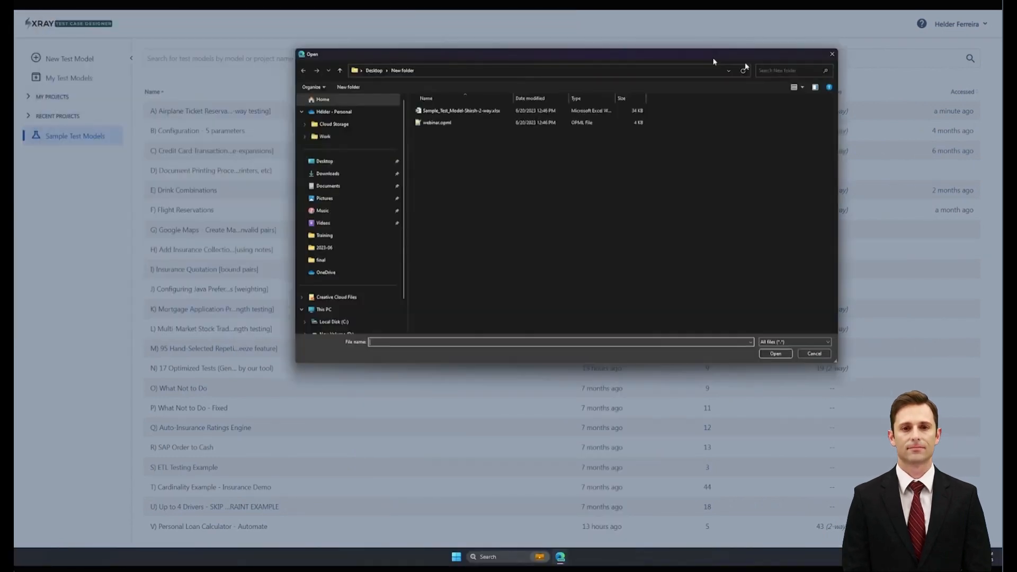
pyautogui.press('Escape')
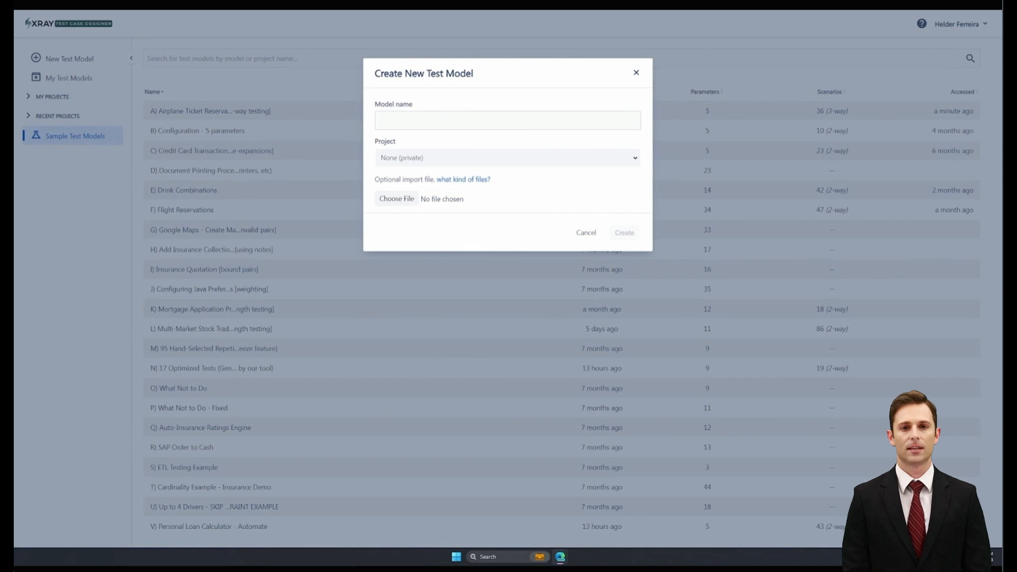
pyautogui.moveTo(438, 120); pyautogui.dragTo(377, 125)
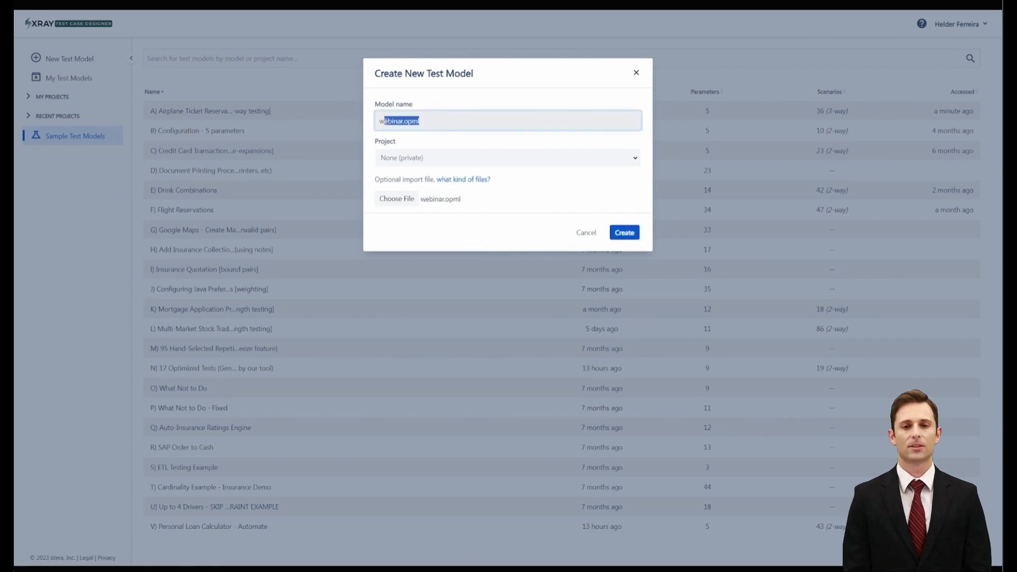
pyautogui.write('Webinar')
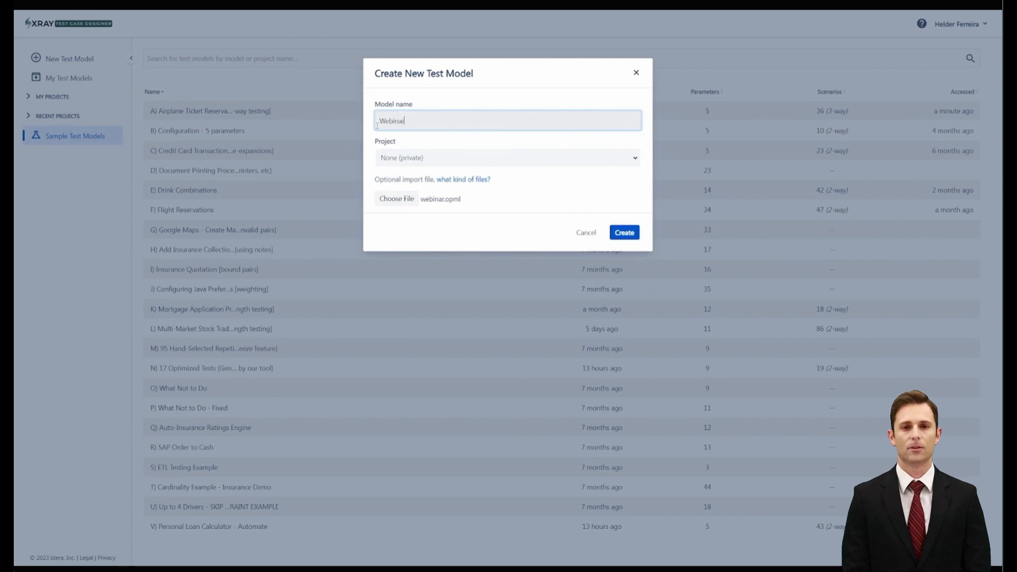
pyautogui.click(633, 239)
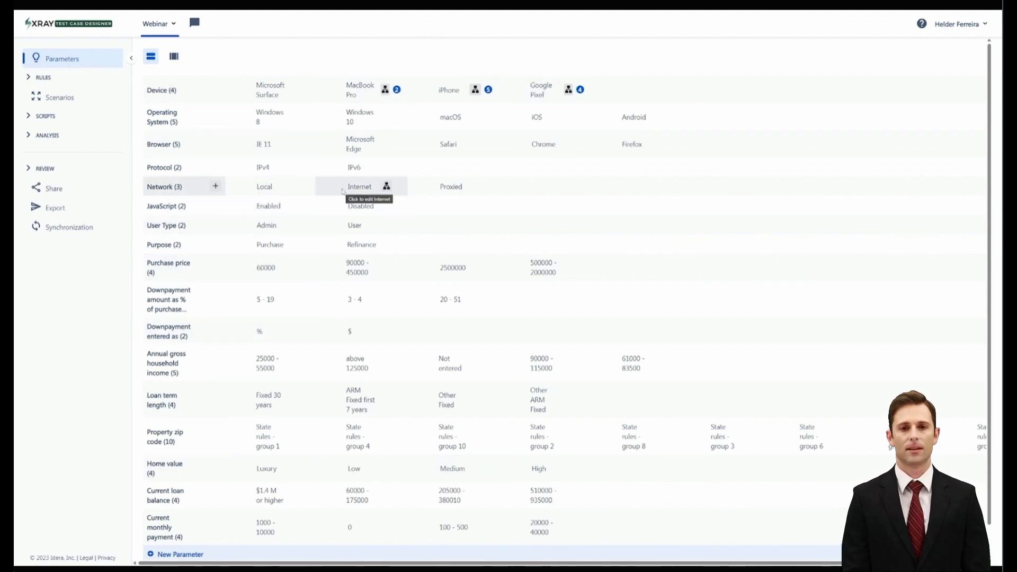
# Inspect the value expansion of the MacBook Pro device and show the model's parameters in bulk view
pyautogui.moveTo(398, 91)
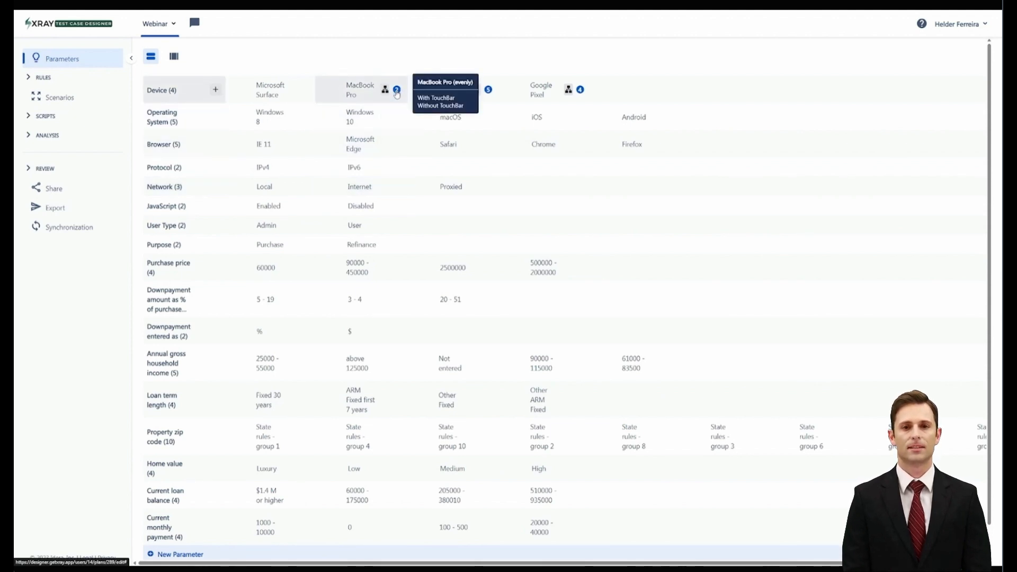
pyautogui.click(397, 91)
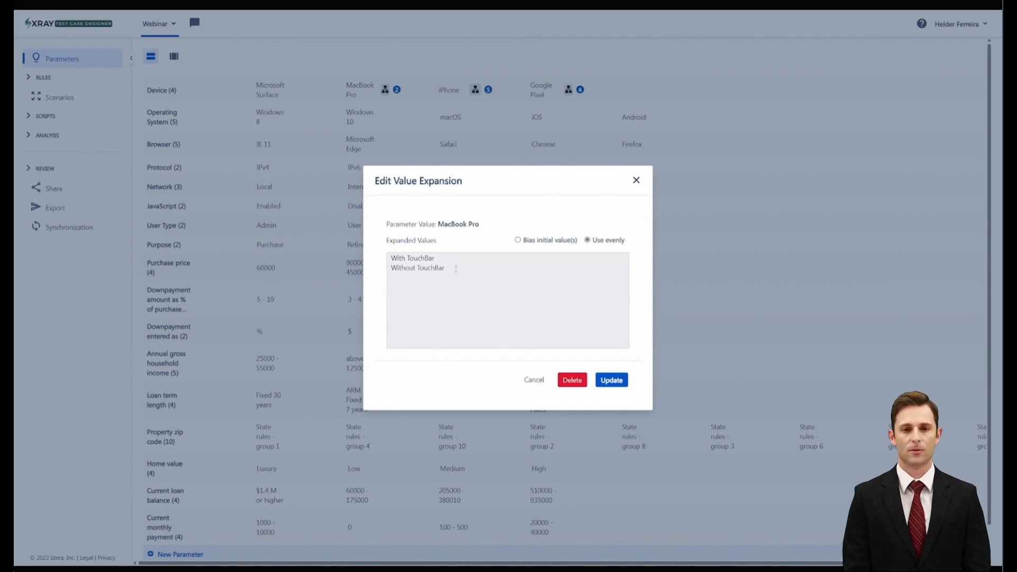
pyautogui.click(636, 180)
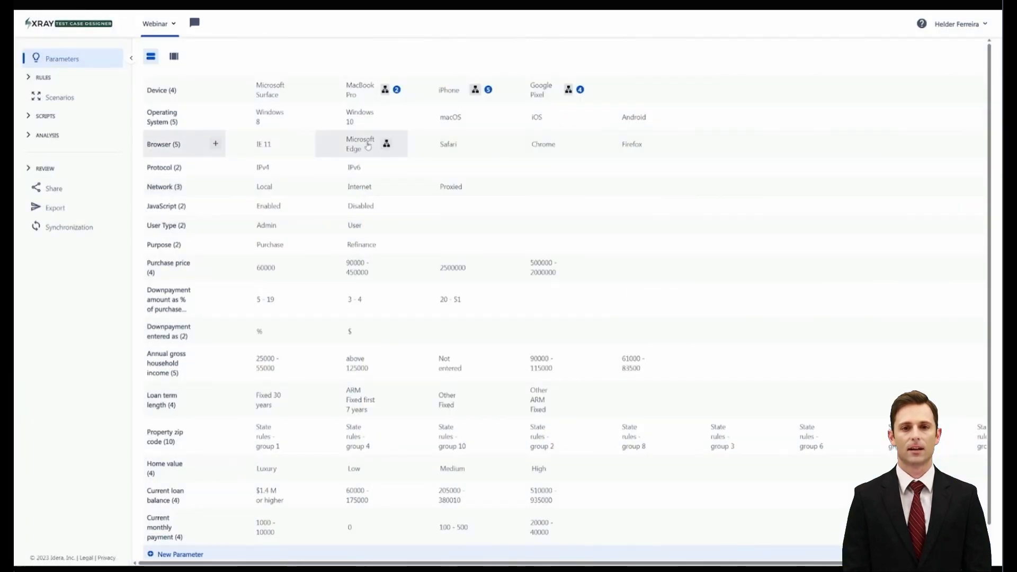
pyautogui.click(175, 62)
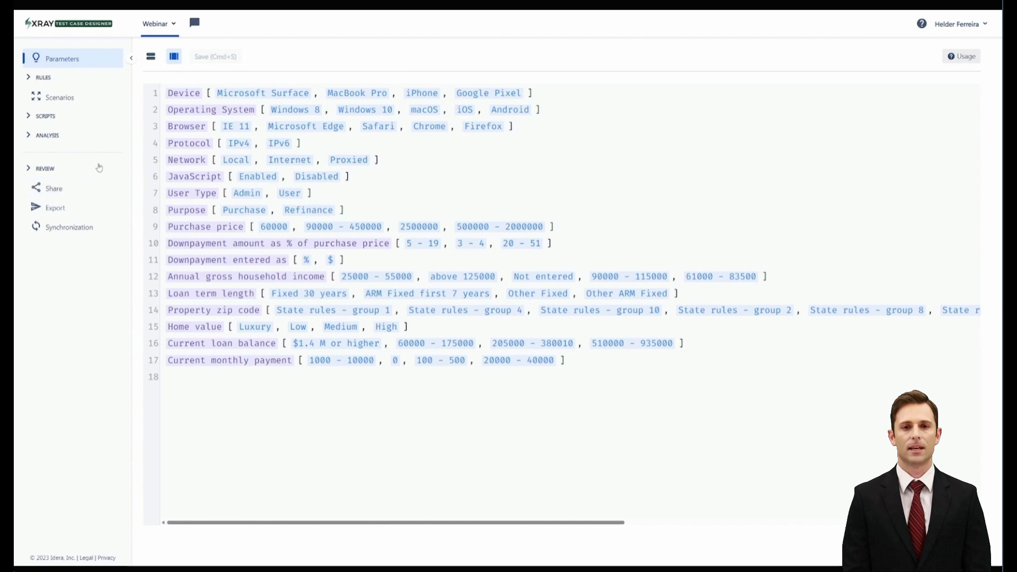
# Create an invalid constraint so that the Microsoft Surface device is never tested with the macOS operating system
pyautogui.click(151, 56)
pyautogui.click(54, 78)
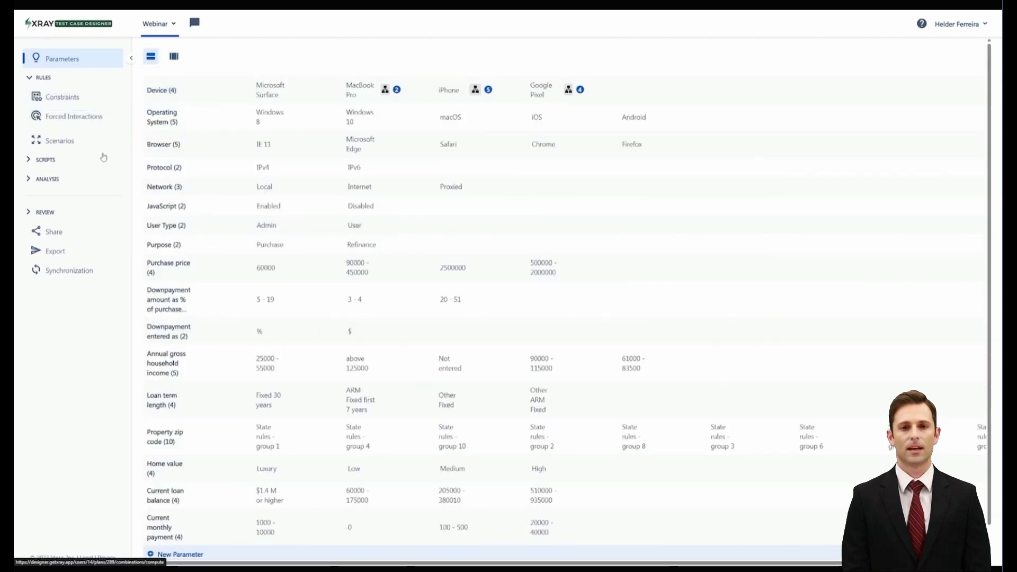
pyautogui.click(86, 103)
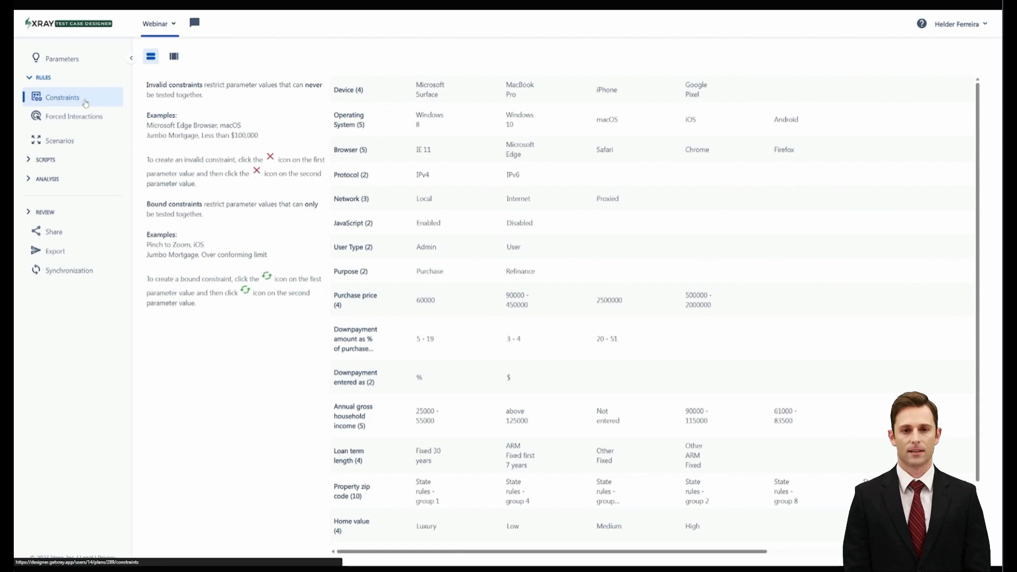
pyautogui.moveTo(440, 82)
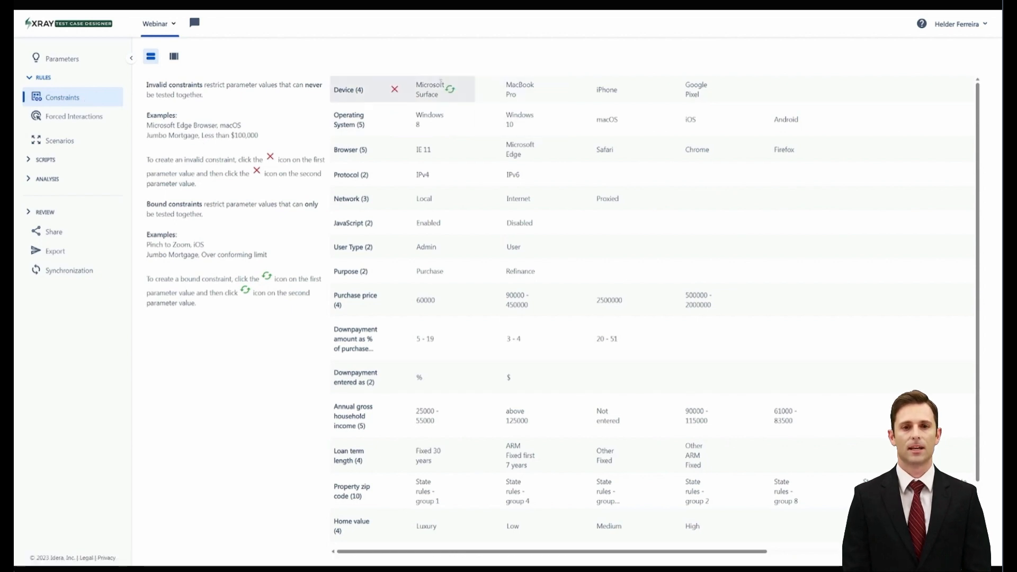
pyautogui.click(394, 91)
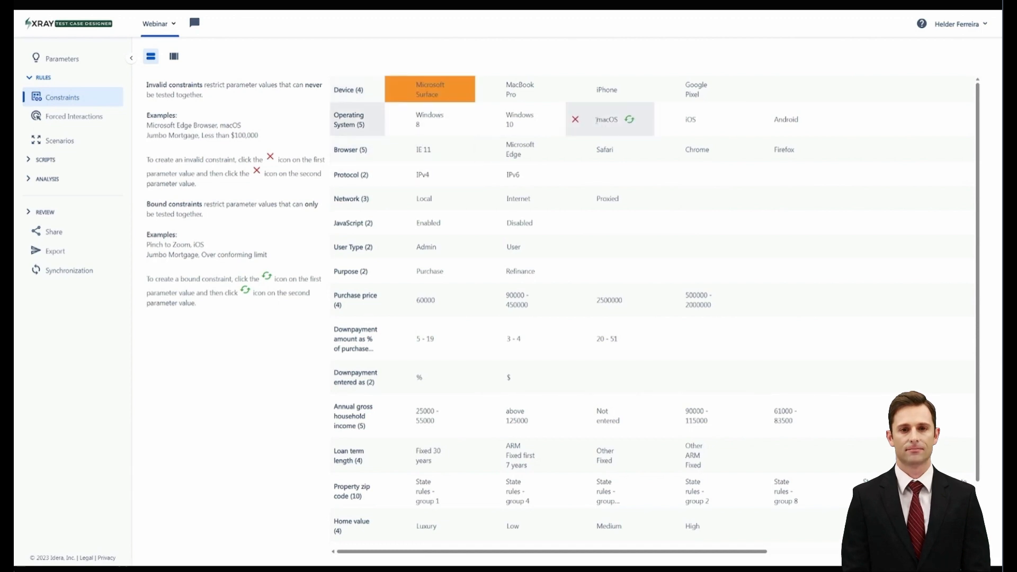
pyautogui.click(576, 121)
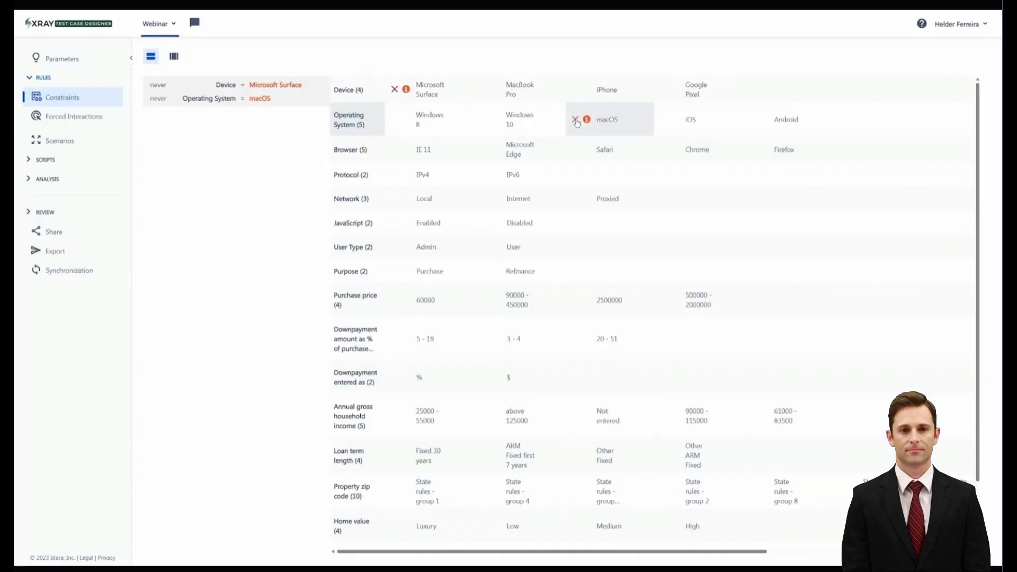
# Create a two-way bound constraint so that the Google Pixel device and the Android operating system are only tested together
pyautogui.moveTo(284, 95)
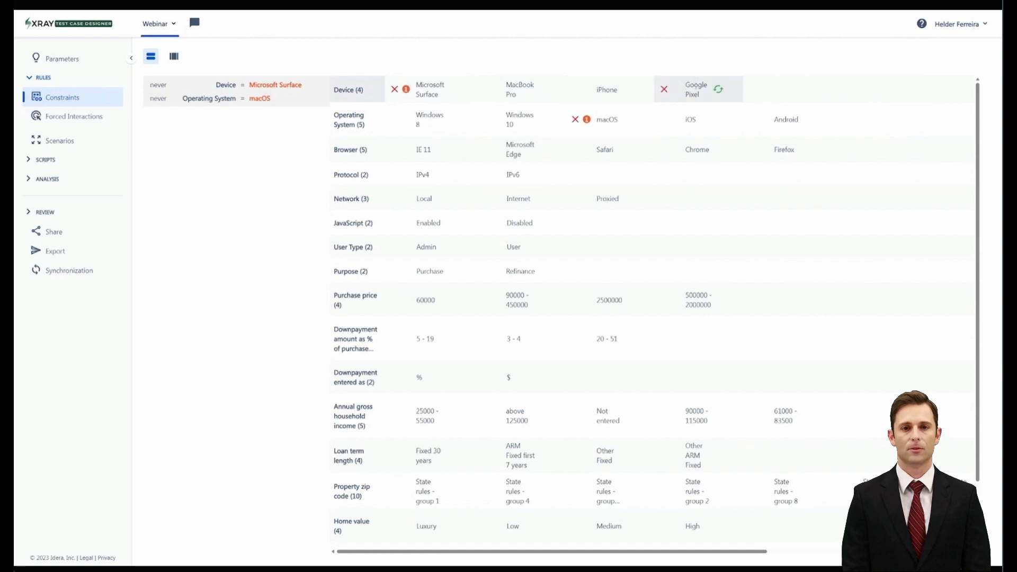
pyautogui.click(735, 99)
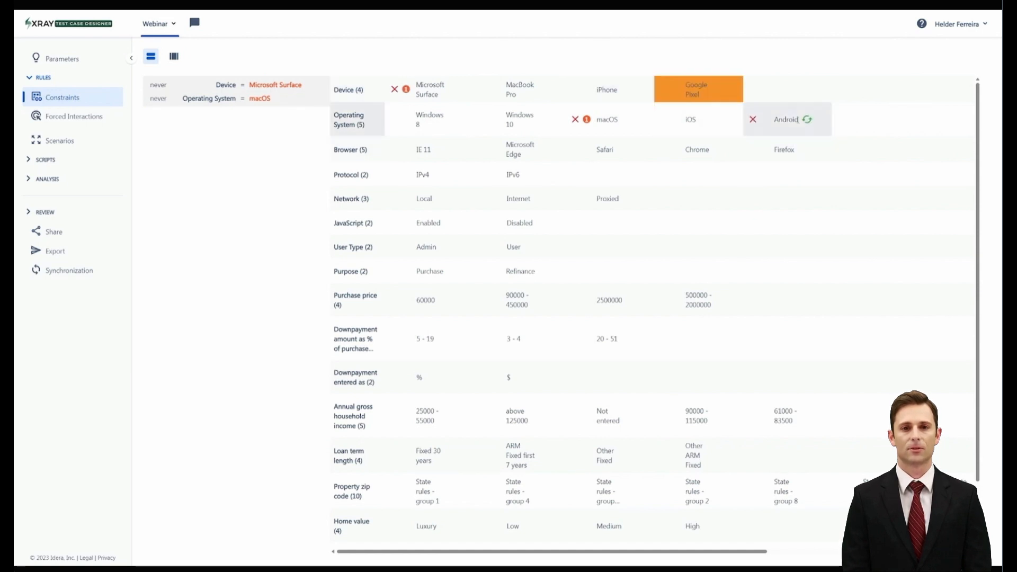
pyautogui.click(807, 120)
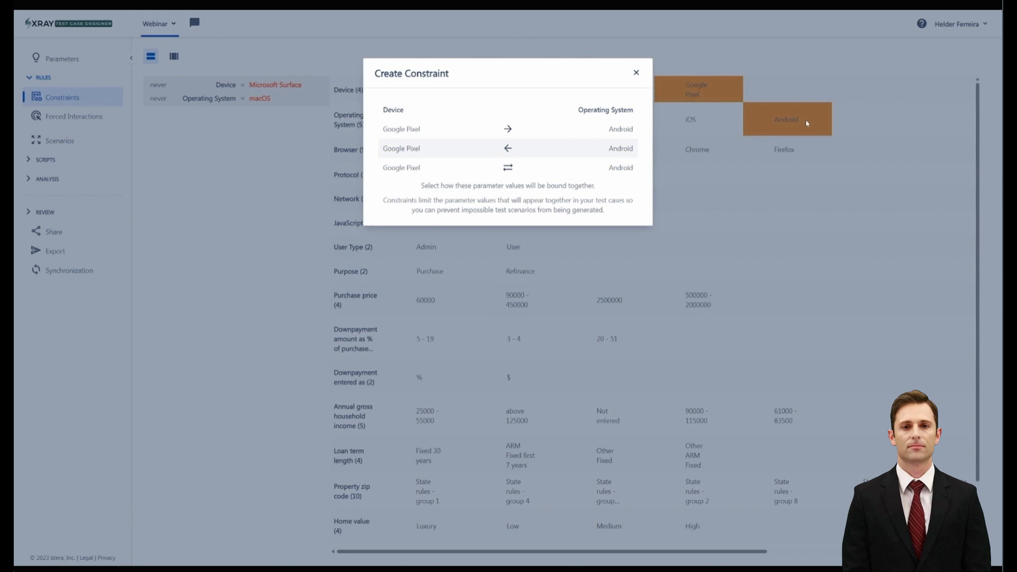
pyautogui.click(508, 168)
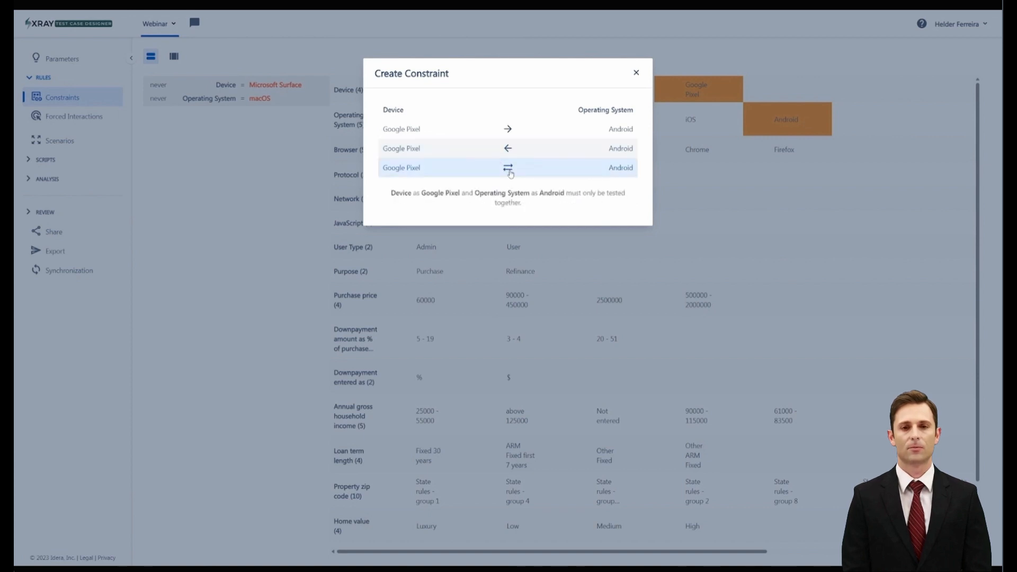
pyautogui.click(510, 169)
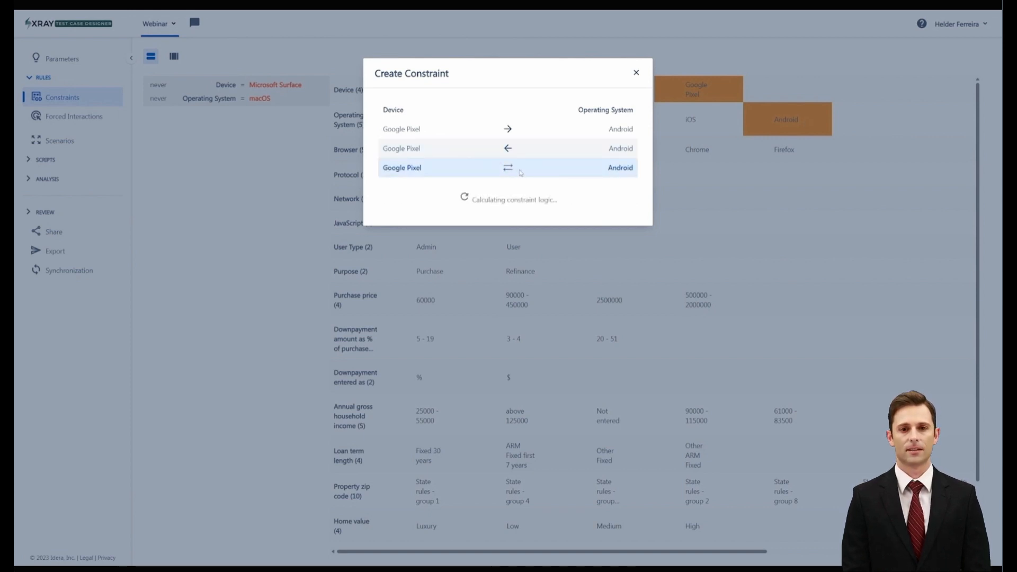
# Try removing the two-way operator from the Google Pixel constraint in bulk view, discard the change and return to the standard view
pyautogui.moveTo(284, 129)
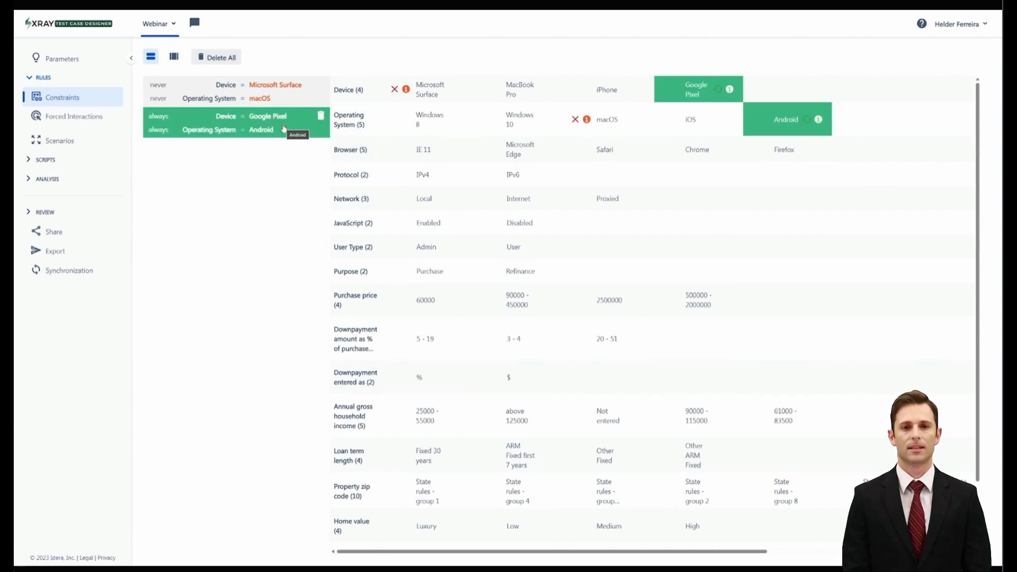
pyautogui.click(174, 57)
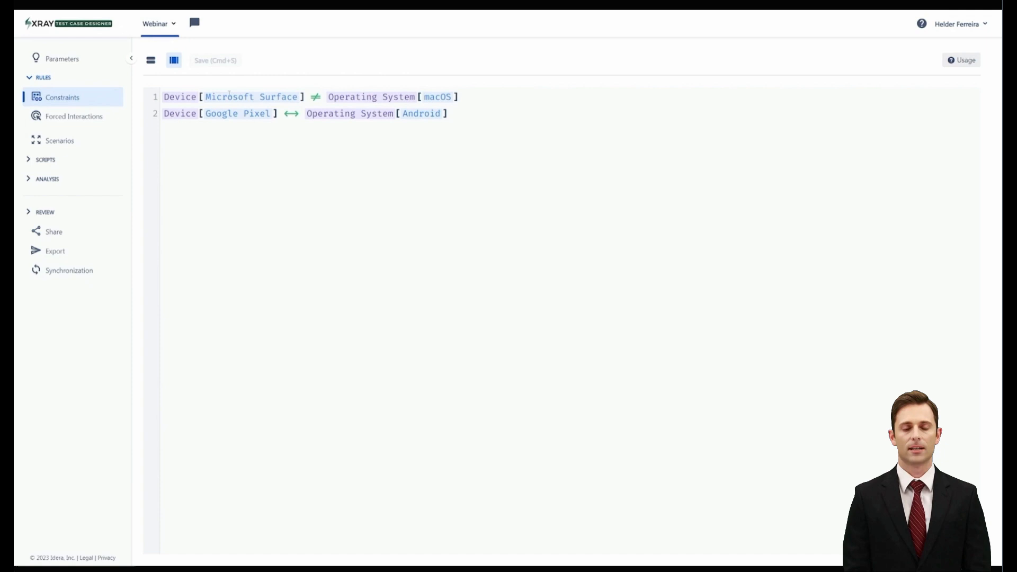
pyautogui.click(310, 120)
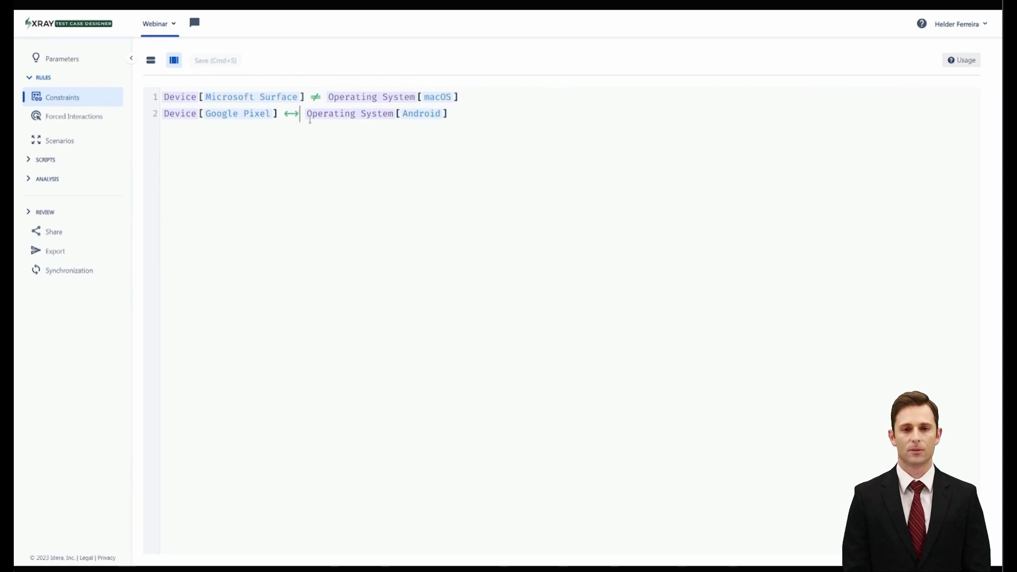
pyautogui.press('BackSpace')
pyautogui.press('BackSpace')
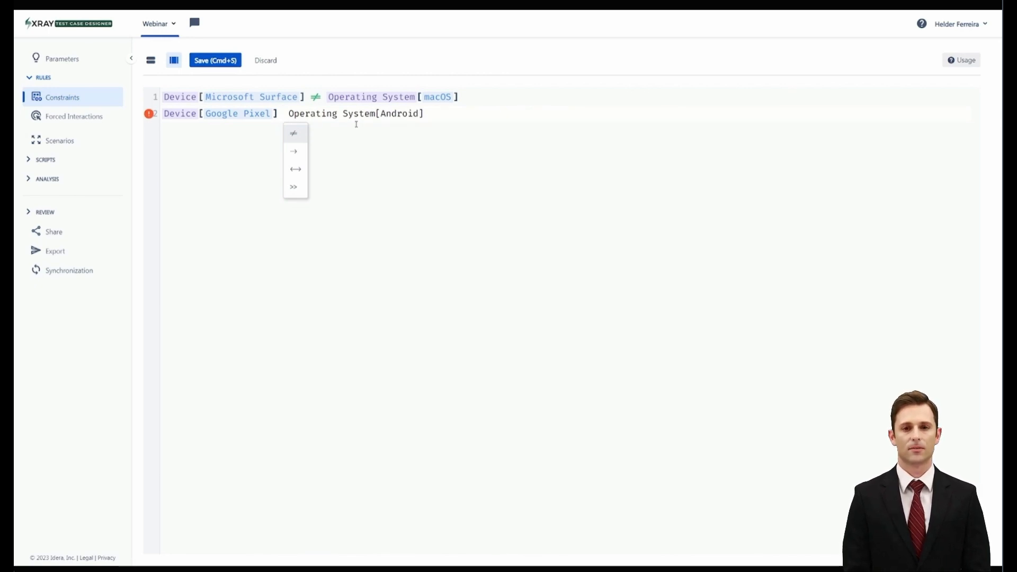
pyautogui.click(266, 60)
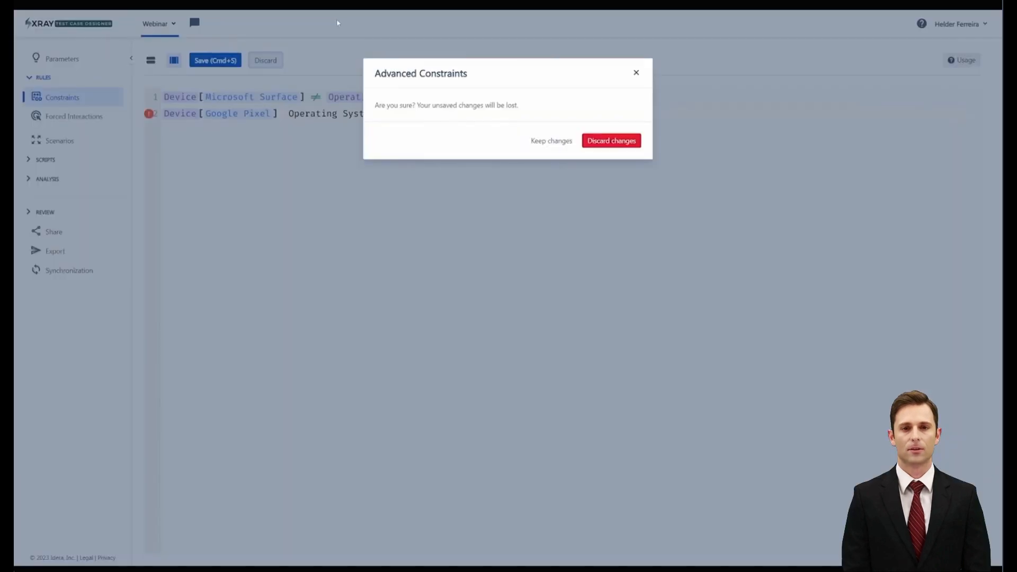
pyautogui.click(620, 141)
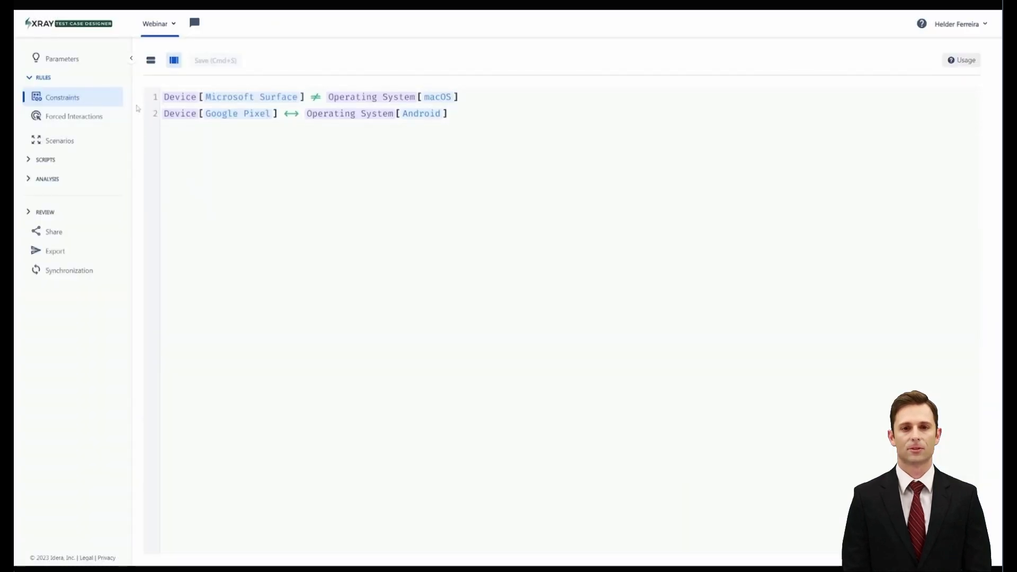
pyautogui.click(152, 62)
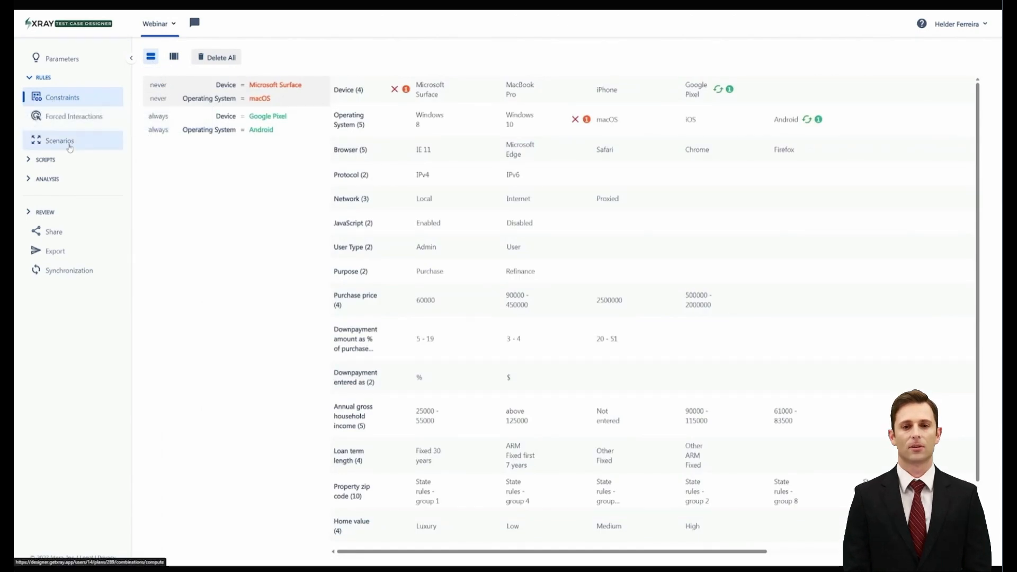
# Add a forced interaction that forces the Browser parameter to be Safari
pyautogui.click(73, 122)
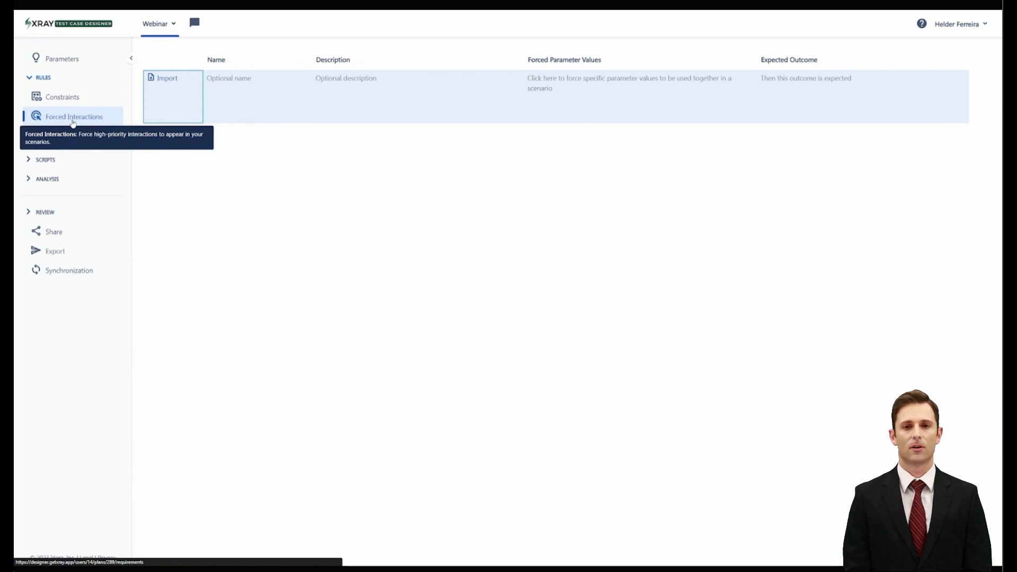
pyautogui.click(583, 90)
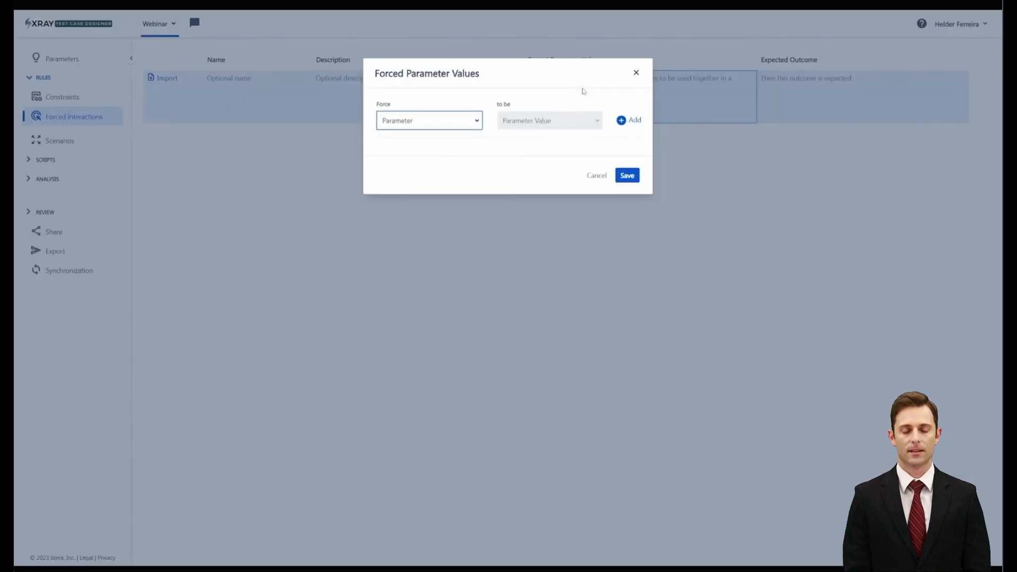
pyautogui.click(479, 127)
pyautogui.click(403, 165)
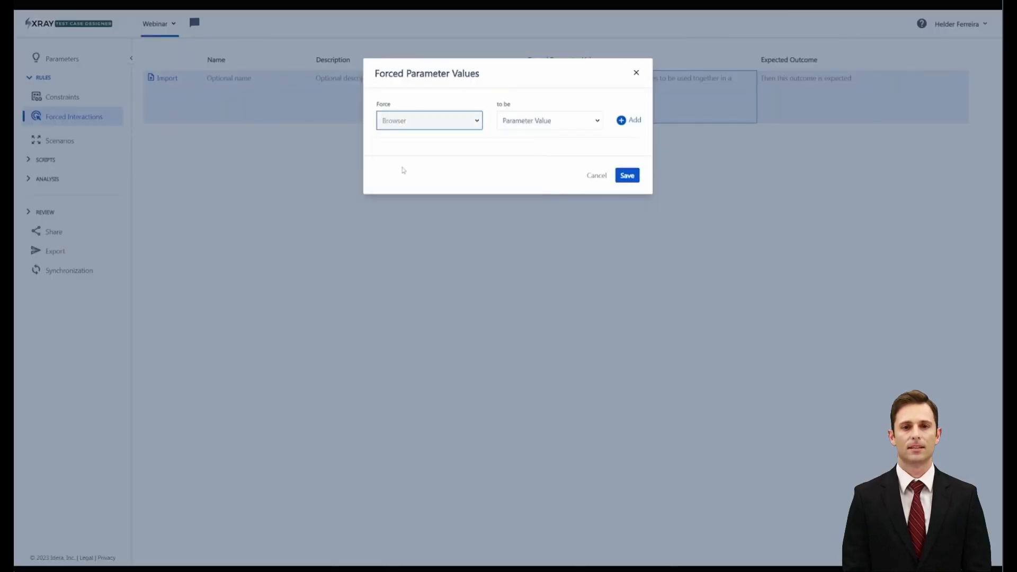
pyautogui.click(560, 125)
pyautogui.click(537, 166)
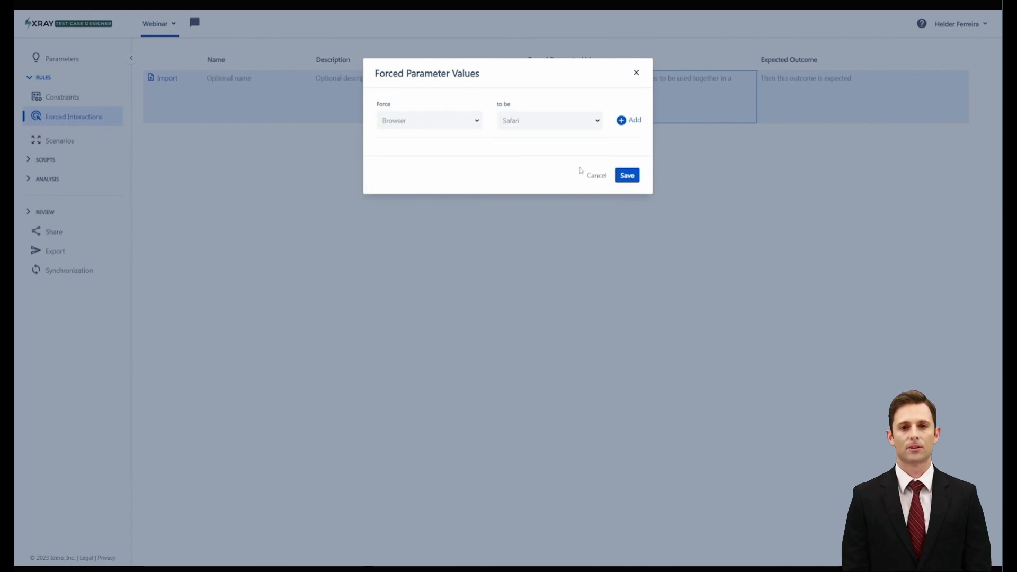
pyautogui.click(627, 179)
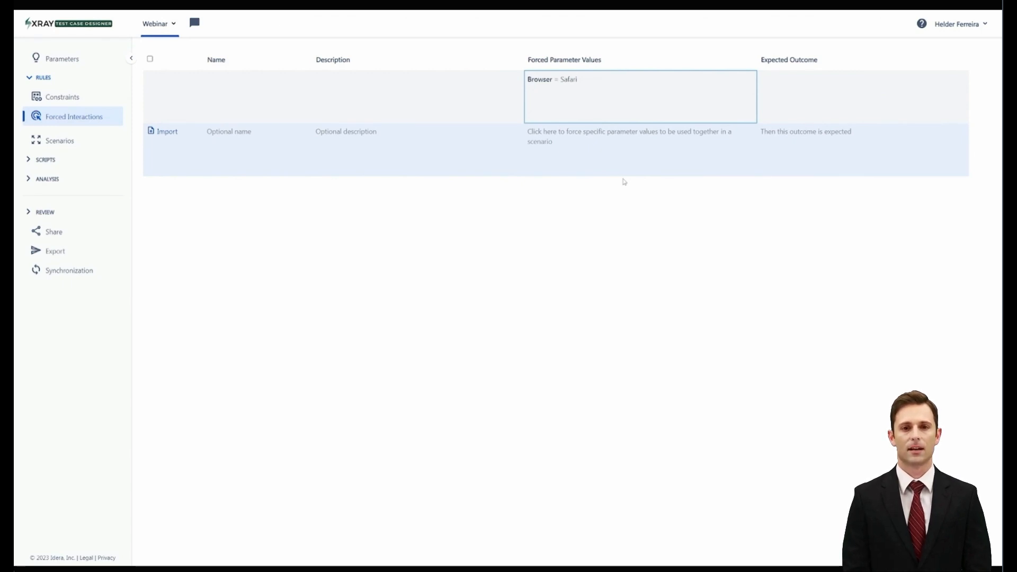
# Set the expected outcome of the Safari forced interaction to "OK"
pyautogui.click(805, 91)
pyautogui.click(804, 91)
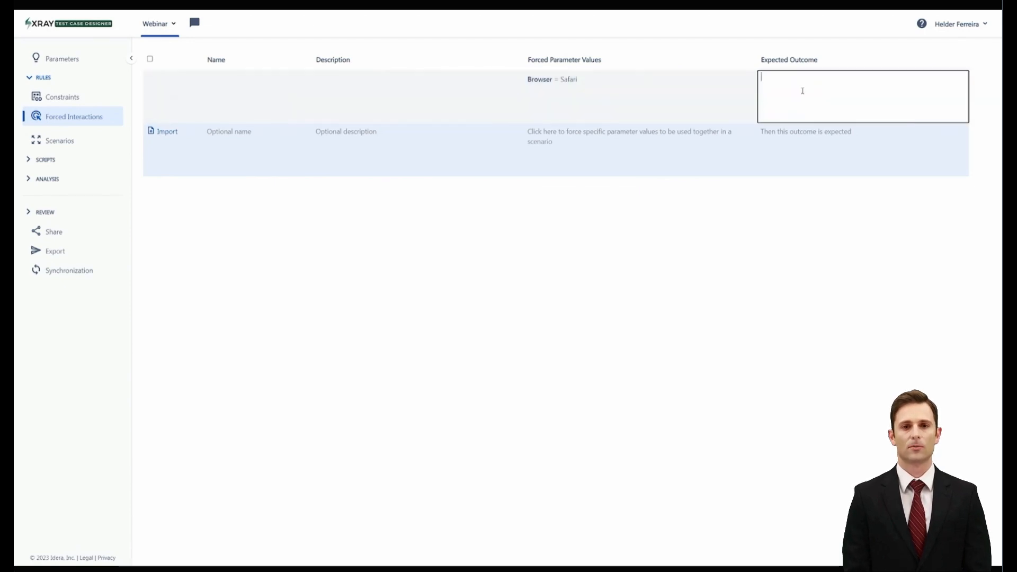
pyautogui.write('OK')
pyautogui.press('Return')
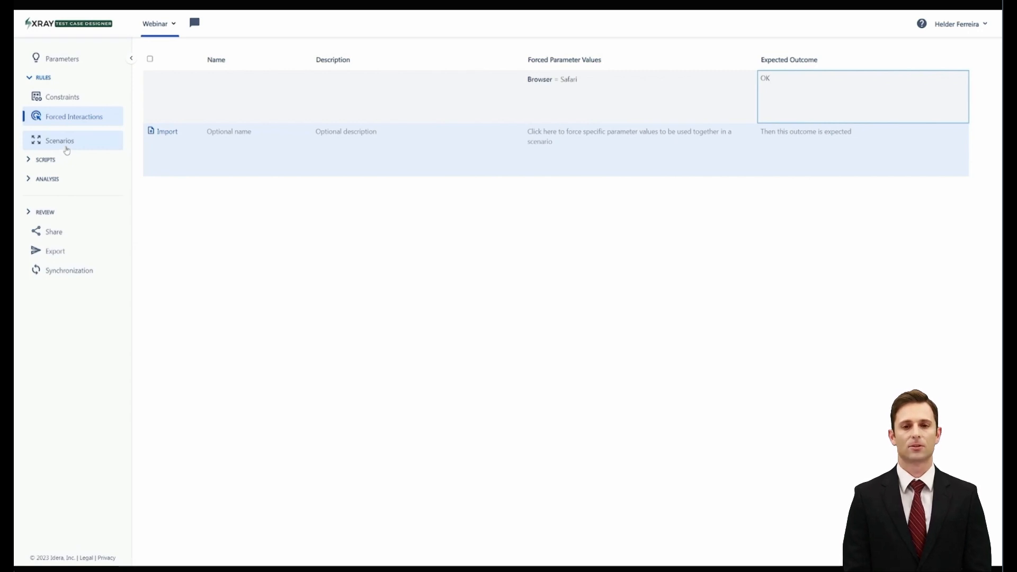
# Generate the 2-way interaction scenarios and freeze them as forced interactions
pyautogui.click(66, 149)
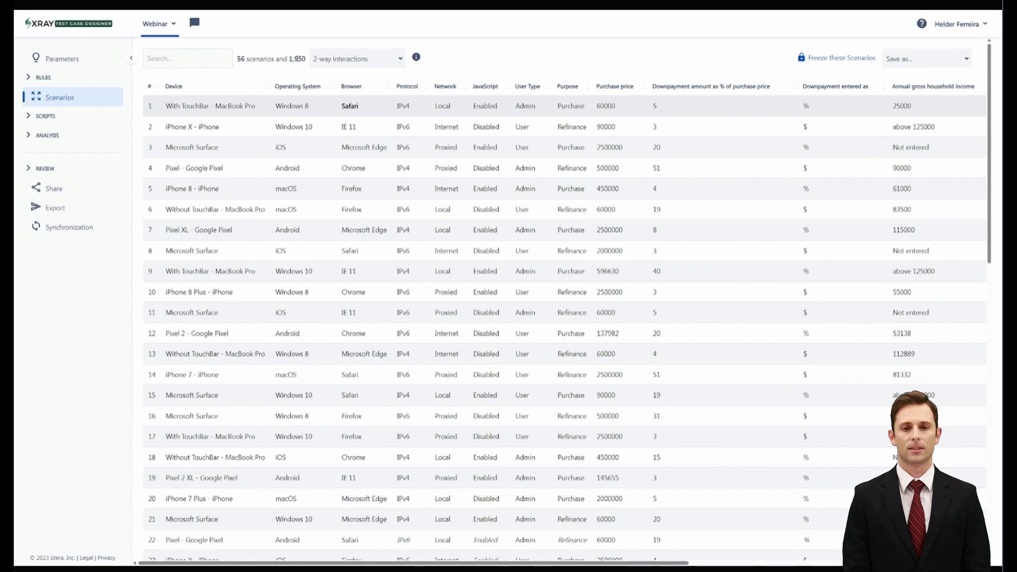
pyautogui.moveTo(417, 62)
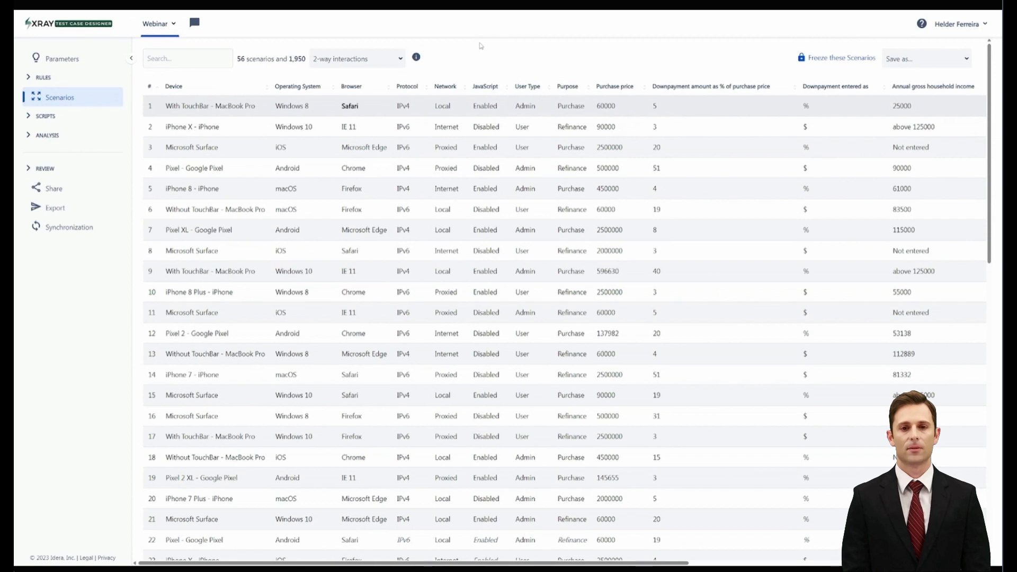
pyautogui.click(817, 60)
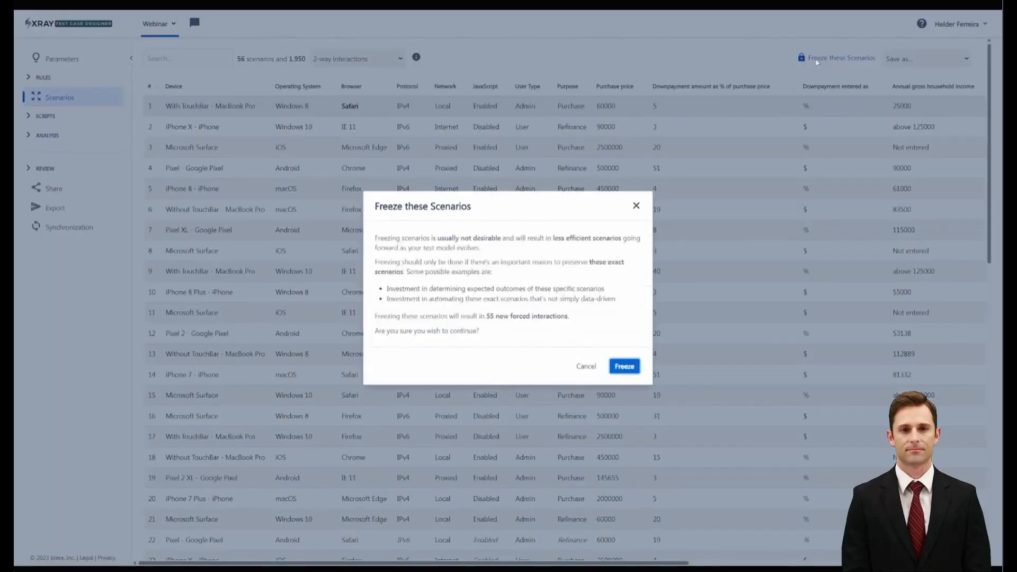
pyautogui.click(628, 367)
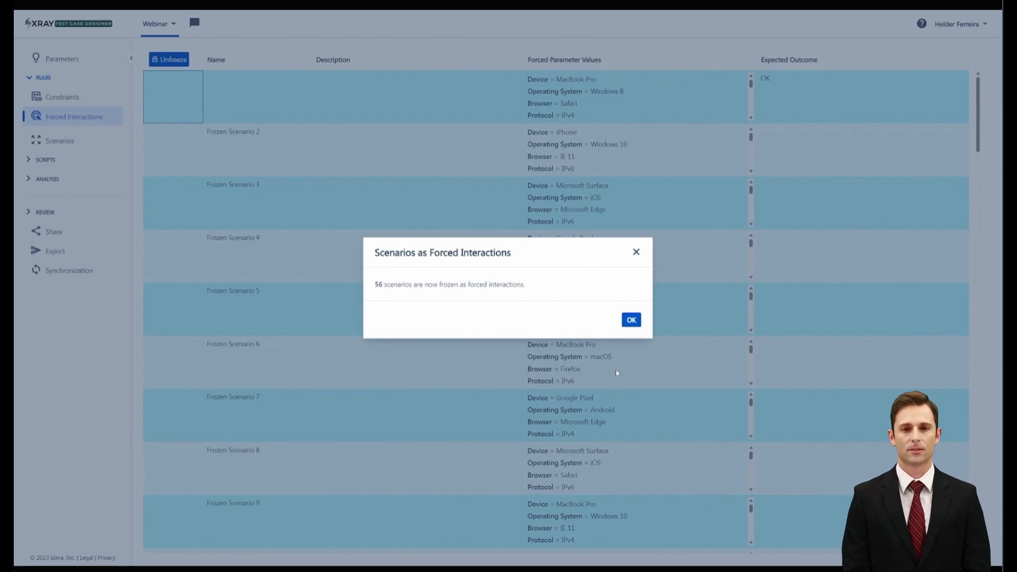
pyautogui.click(631, 321)
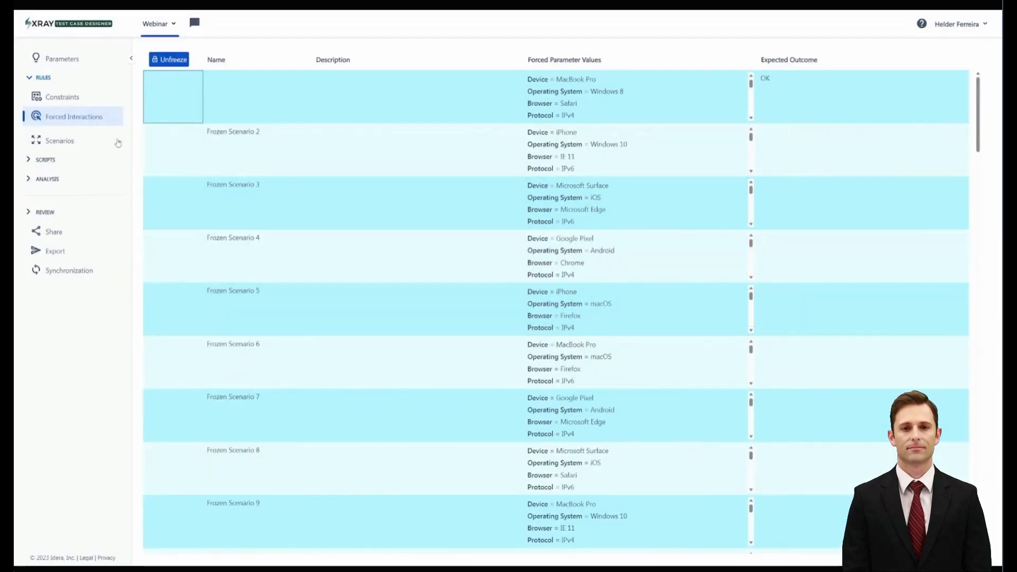
# Start a new parameter in the model and name it "Color"
pyautogui.click(82, 58)
pyautogui.scroll(-1, 387, 402)
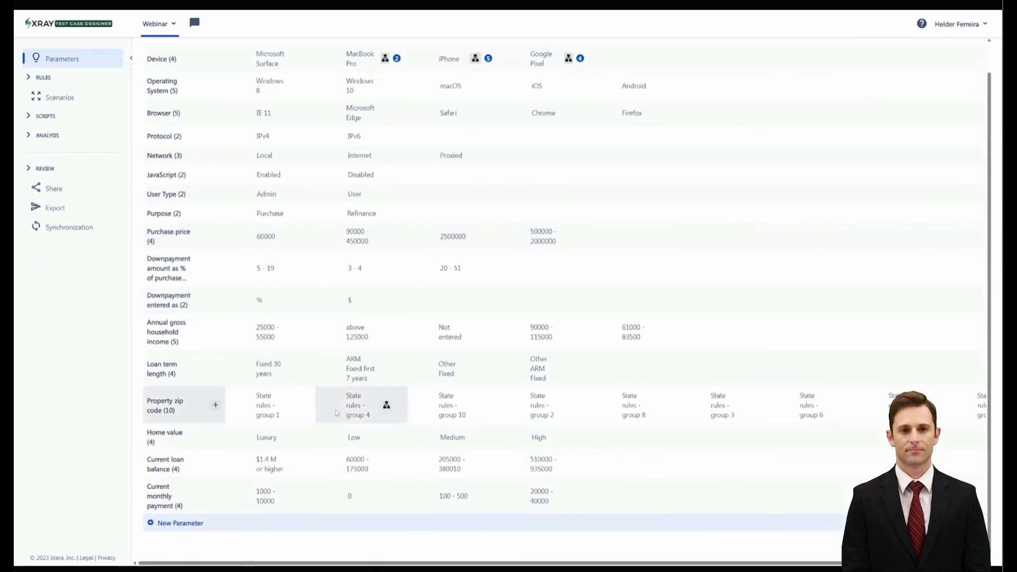
pyautogui.click(169, 524)
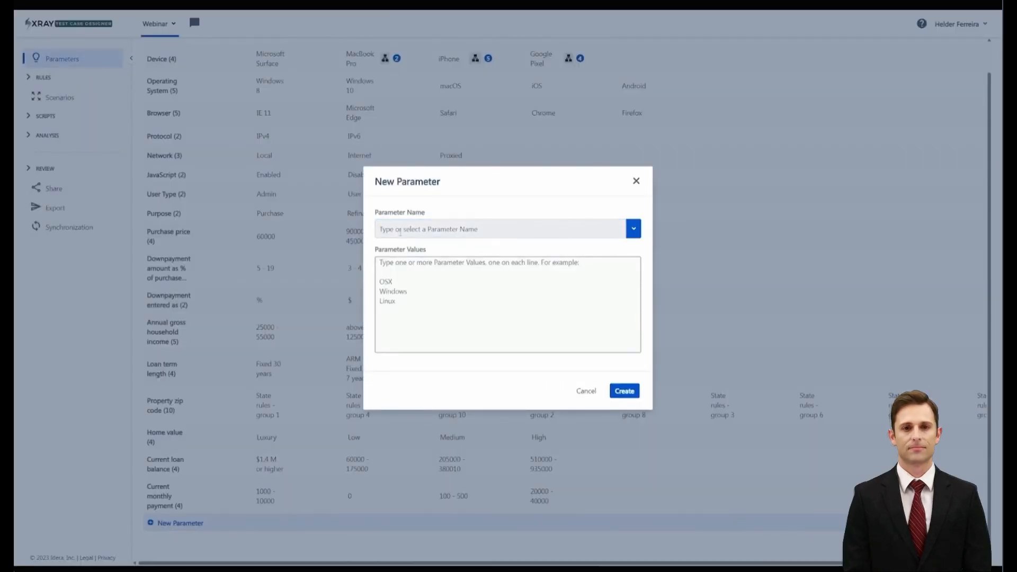
pyautogui.write('Cloor')
pyautogui.press('BackSpace')
pyautogui.press('BackSpace')
pyautogui.press('BackSpace')
pyautogui.press('BackSpace')
pyautogui.write('olor')
# Create the Color parameter with the values Black, Grey and Blue, and regenerate the scenarios
pyautogui.click(403, 278)
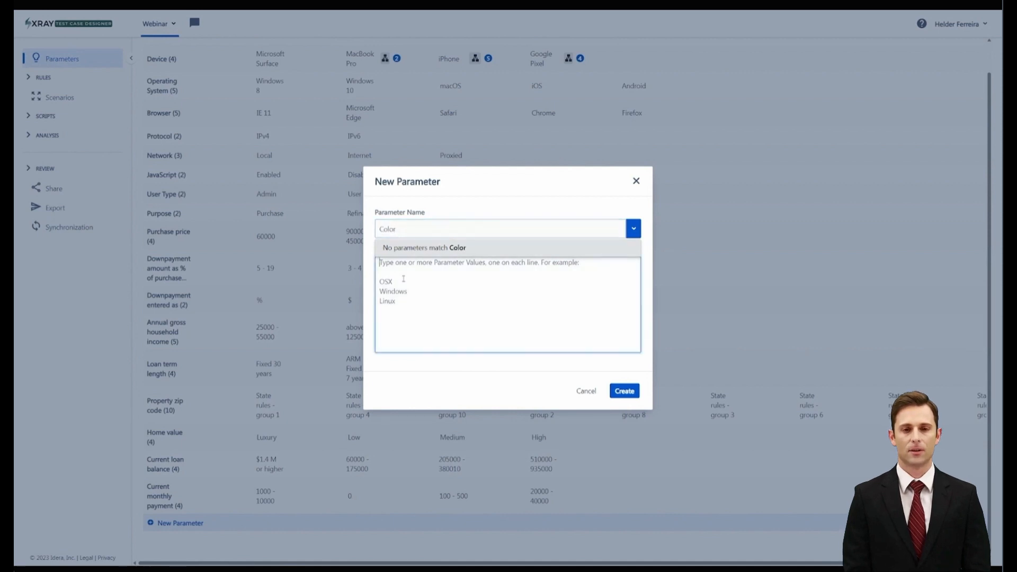
pyautogui.write('Black')
pyautogui.press('Return')
pyautogui.write('Grey Blue')
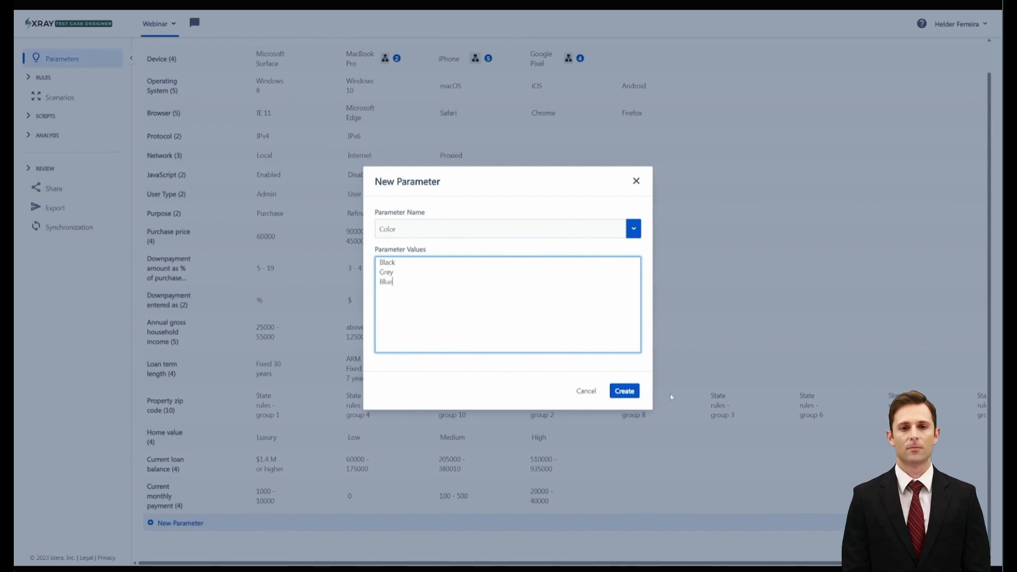
pyautogui.click(624, 390)
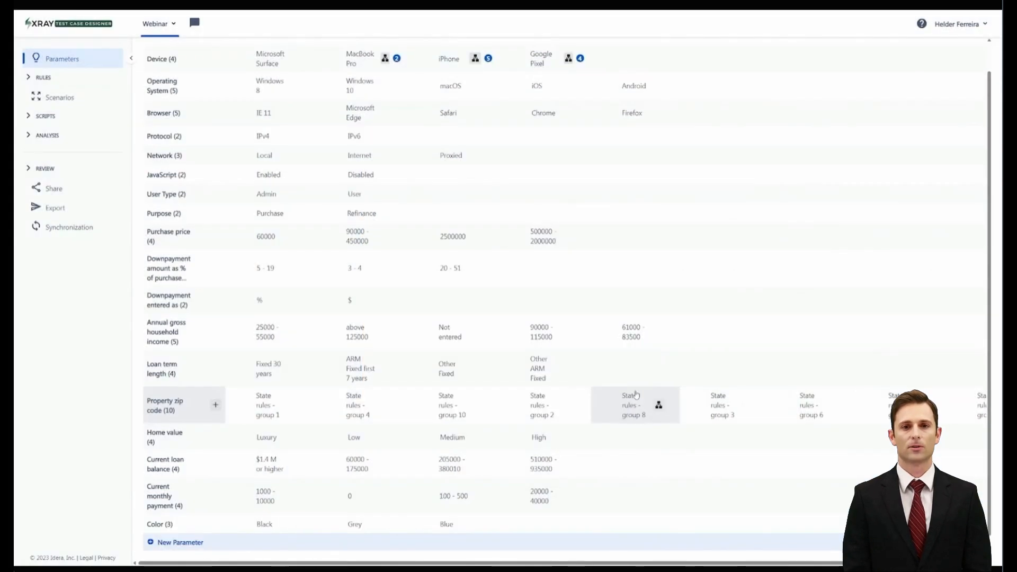
pyautogui.click(84, 100)
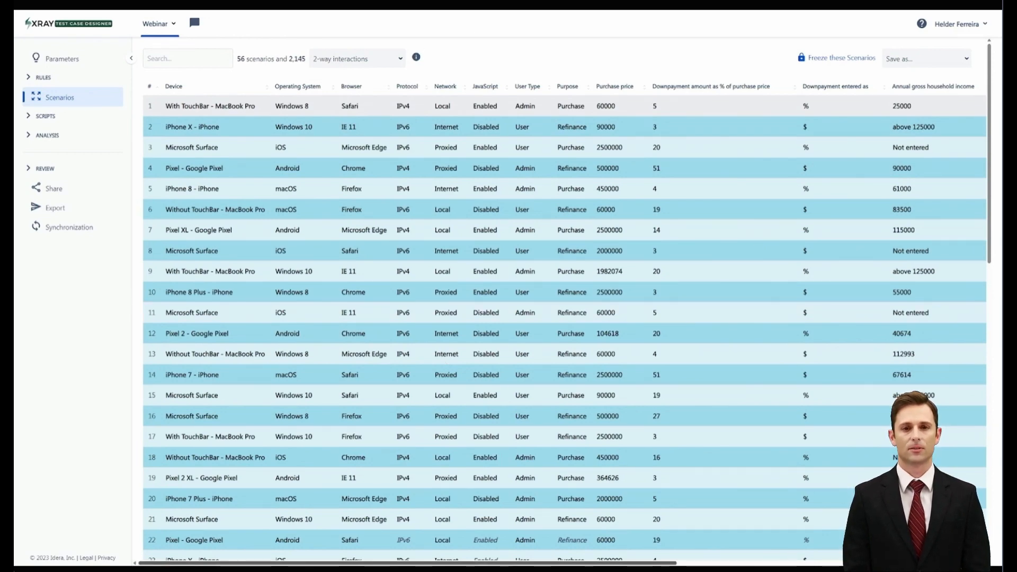
# Review the generated scenario columns and switch the scenarios to mixed-strength interactions
pyautogui.hscroll(10, 824, 123)
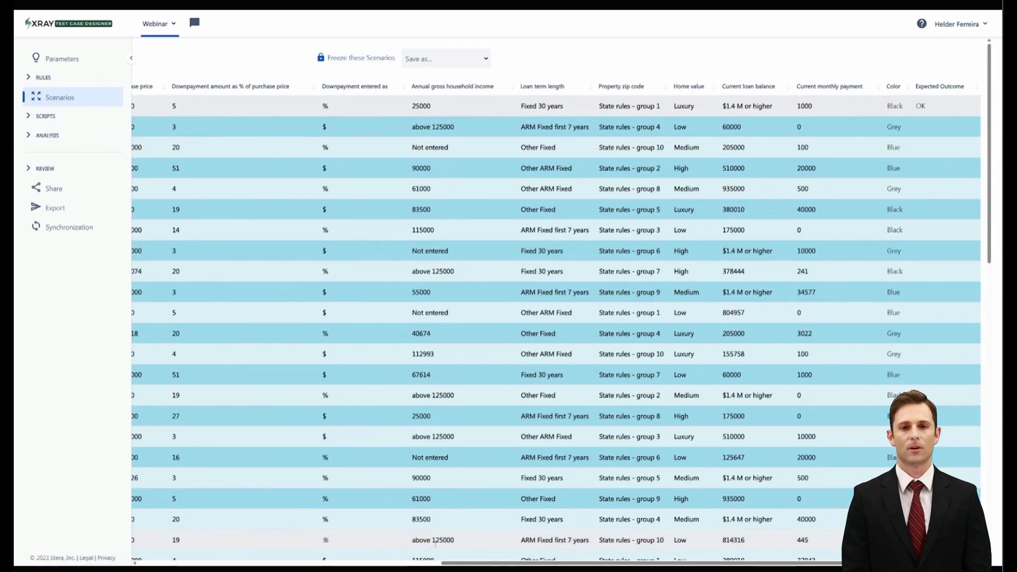
pyautogui.hscroll(-10, 246, 317)
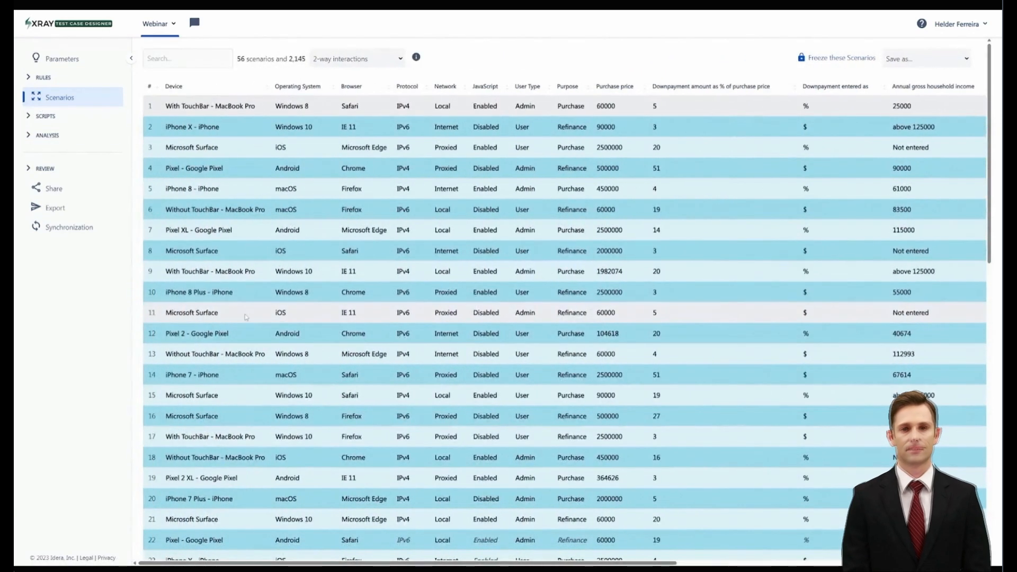
pyautogui.click(381, 59)
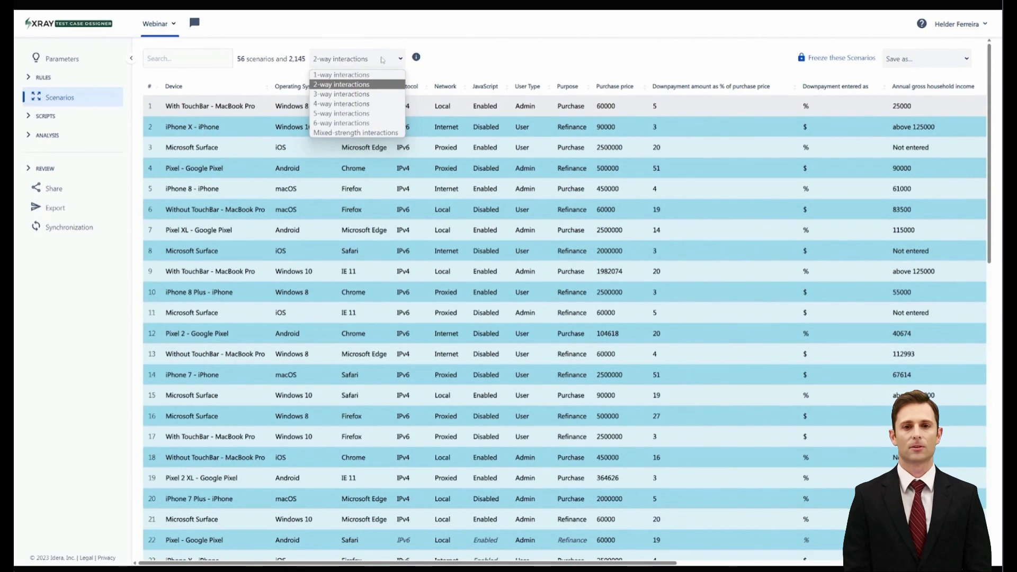
pyautogui.click(332, 132)
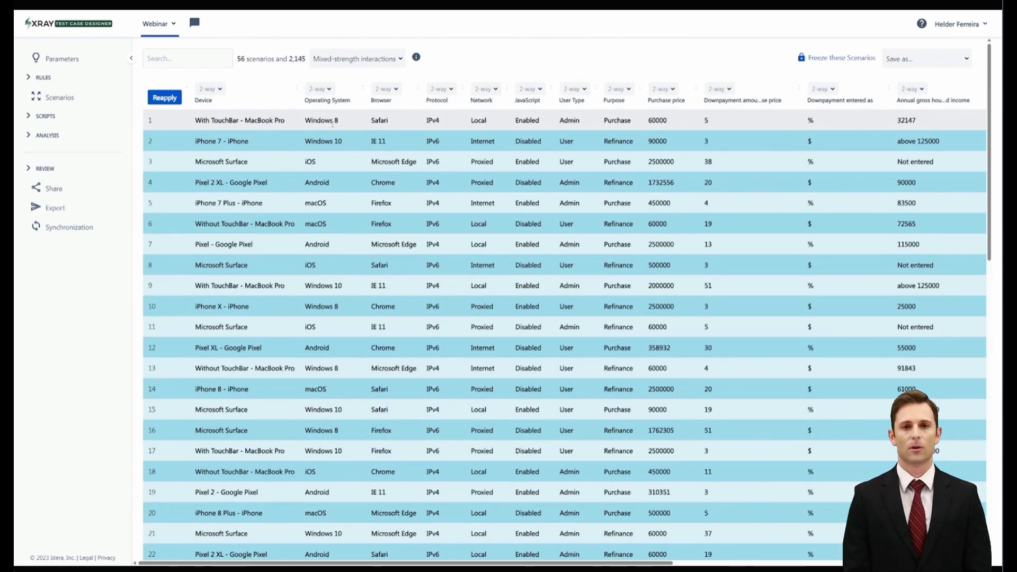
# Set Device, Operating System and Browser to 3-way strength, keep Network at 2-way, and reapply the mixed-strength scenarios
pyautogui.click(219, 89)
pyautogui.click(210, 117)
pyautogui.click(329, 89)
pyautogui.click(319, 117)
pyautogui.click(395, 89)
pyautogui.click(385, 118)
pyautogui.click(441, 89)
pyautogui.click(485, 89)
pyautogui.click(486, 89)
pyautogui.click(494, 110)
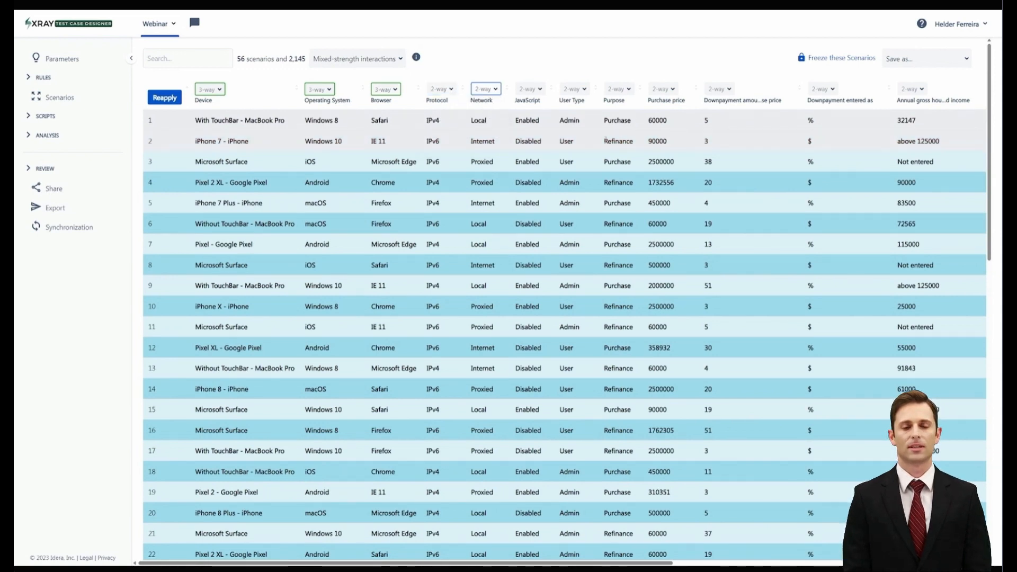
pyautogui.click(165, 98)
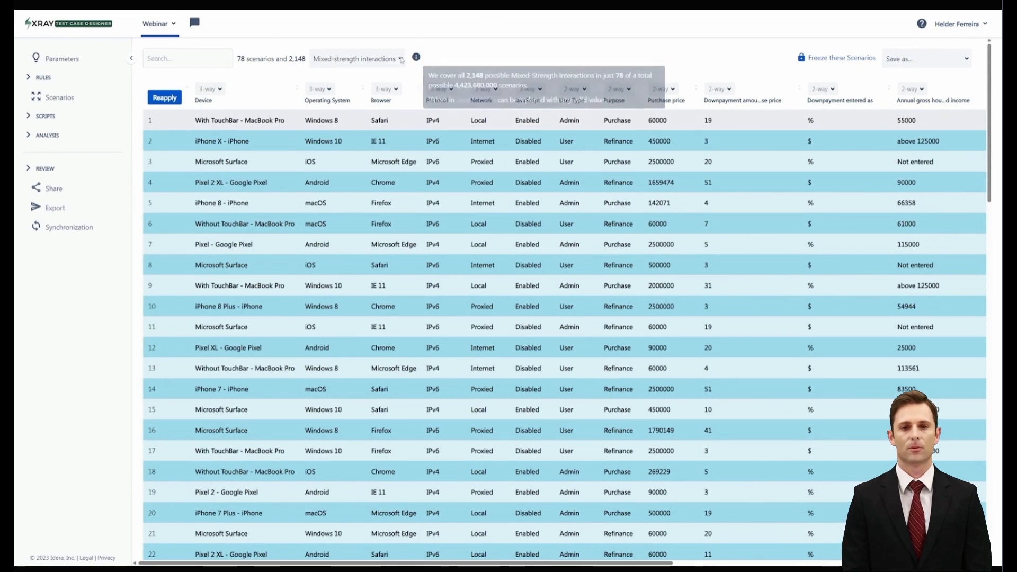
# Return the scenarios to 2-way interactions
pyautogui.click(356, 59)
pyautogui.click(390, 85)
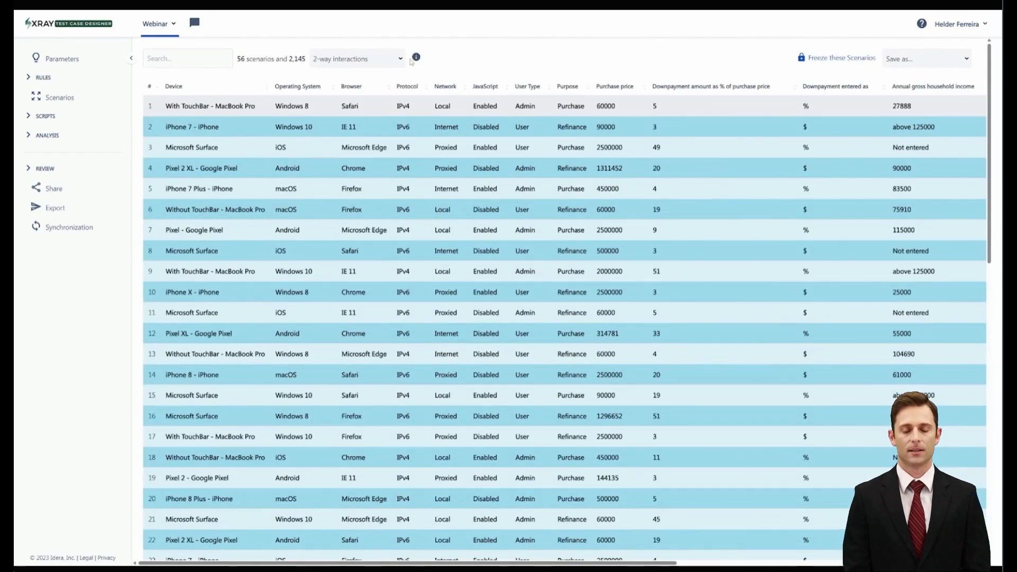
# In the automation script, append the <Device> parameter to the scenario's Given line, check the expanded examples and save the script
pyautogui.click(30, 116)
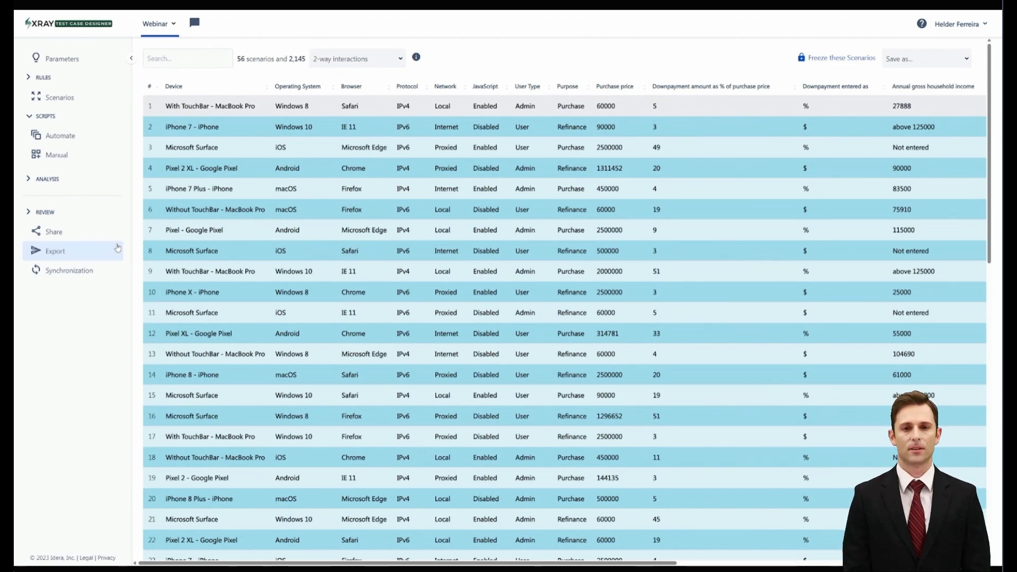
pyautogui.click(60, 136)
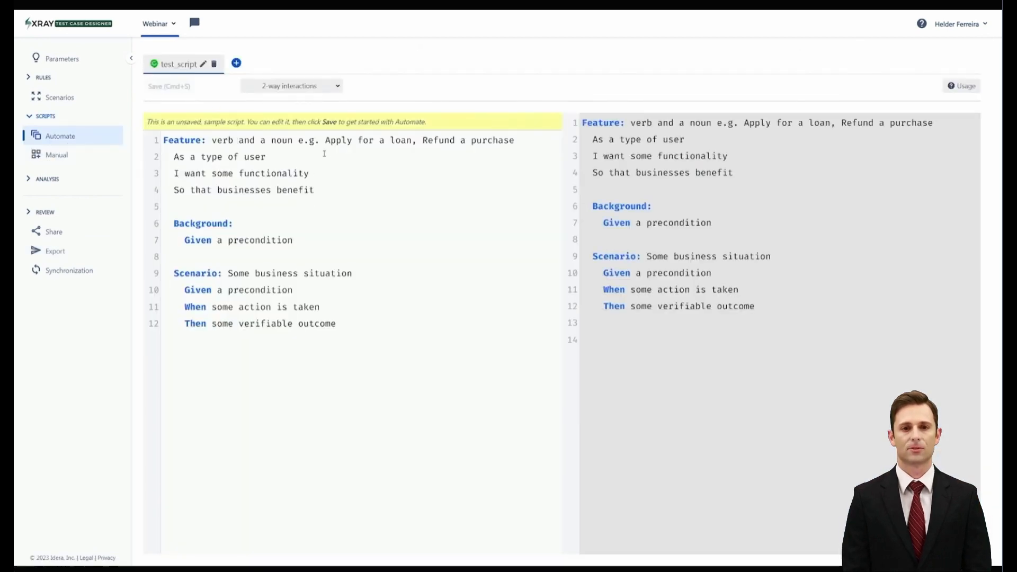
pyautogui.click(334, 290)
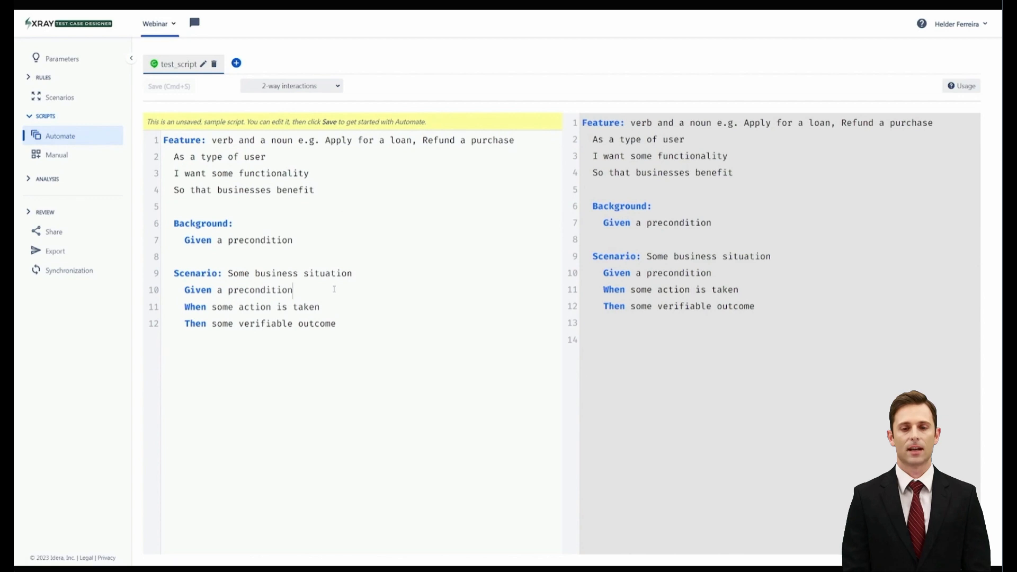
pyautogui.write('<')
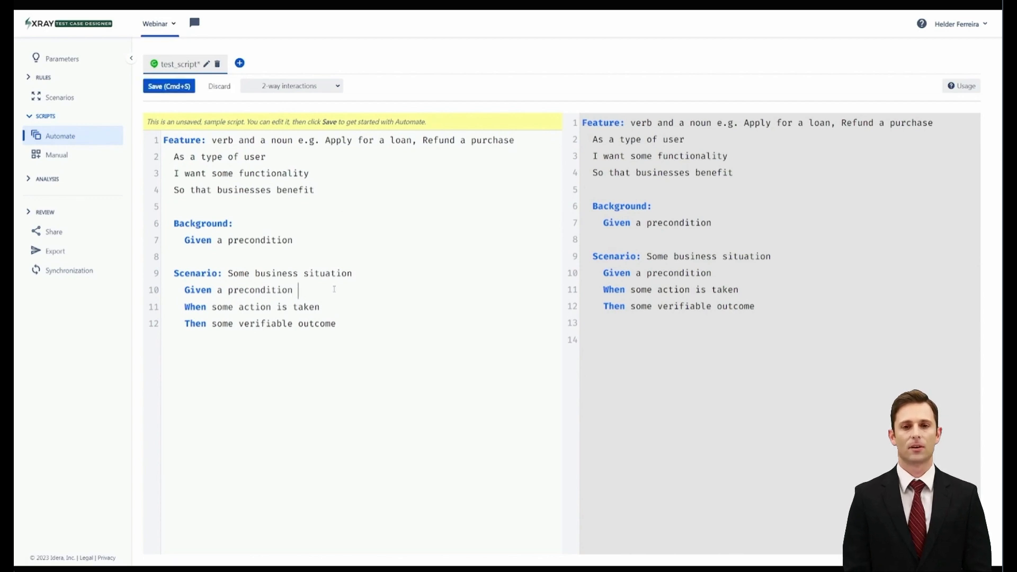
pyautogui.click(335, 313)
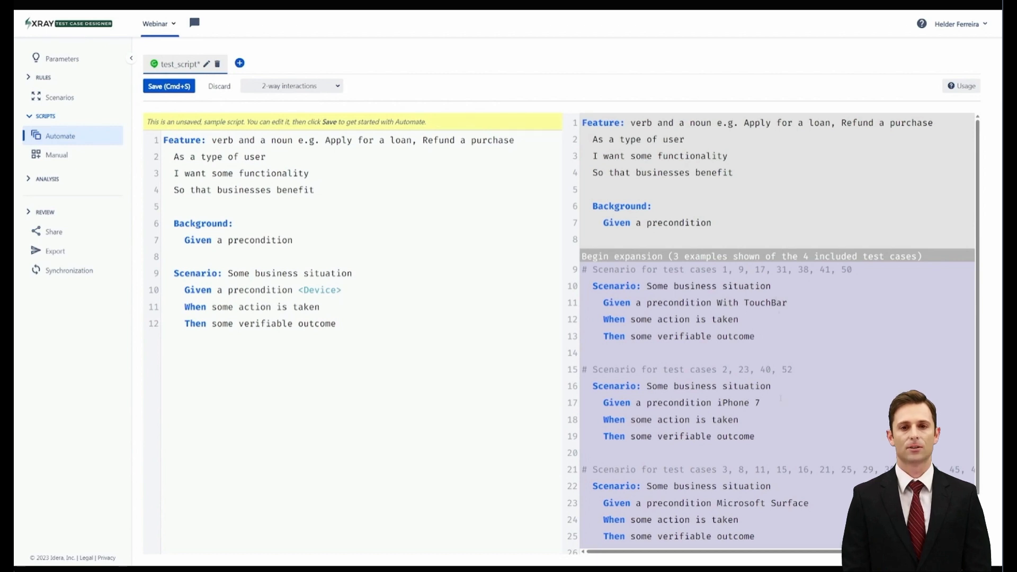
pyautogui.scroll(-1, 777, 333)
pyautogui.scroll(1, 781, 449)
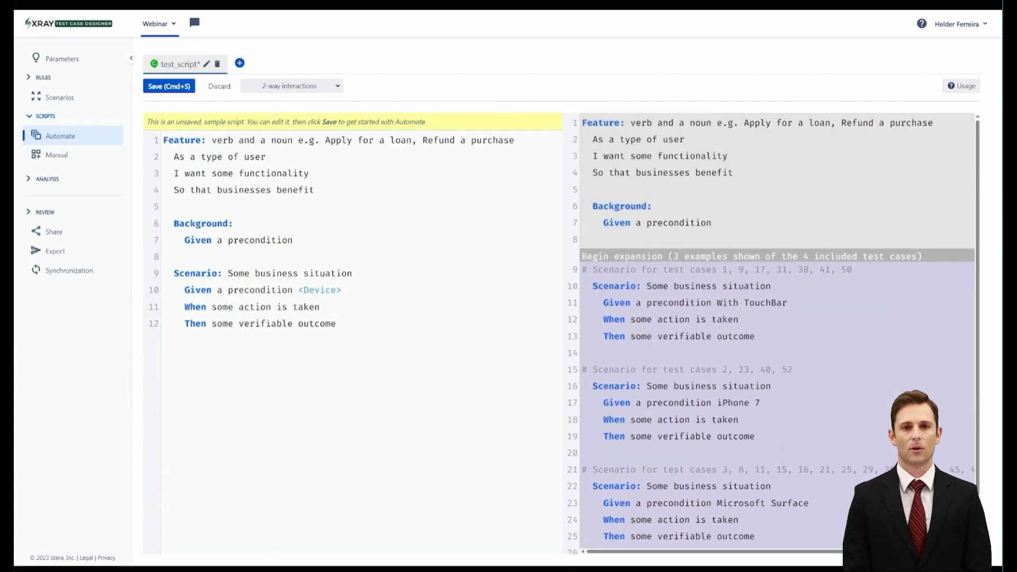
pyautogui.click(169, 87)
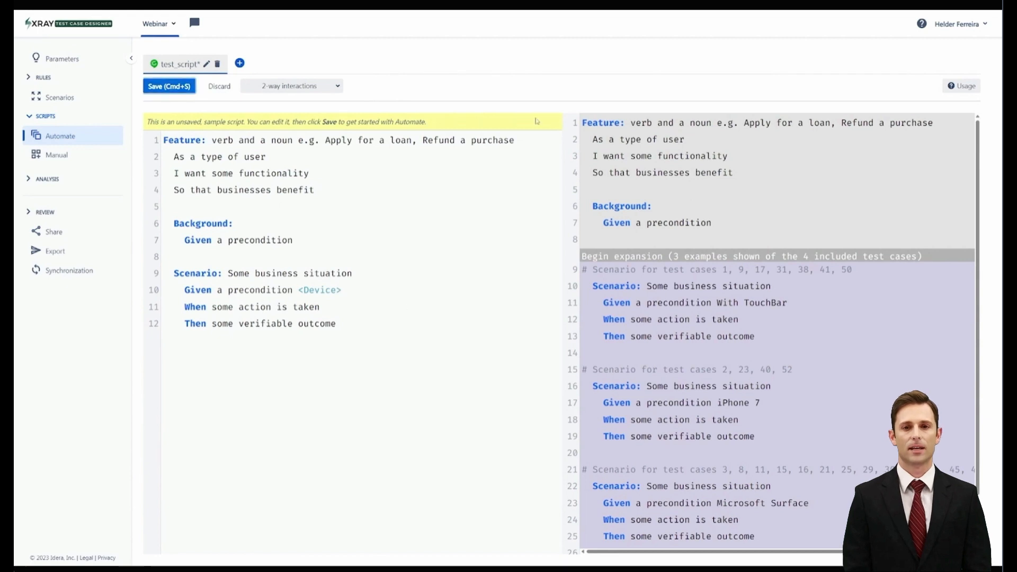
# In the manual script, set the Start instruction to "Turn on the pc" and save it
pyautogui.click(55, 154)
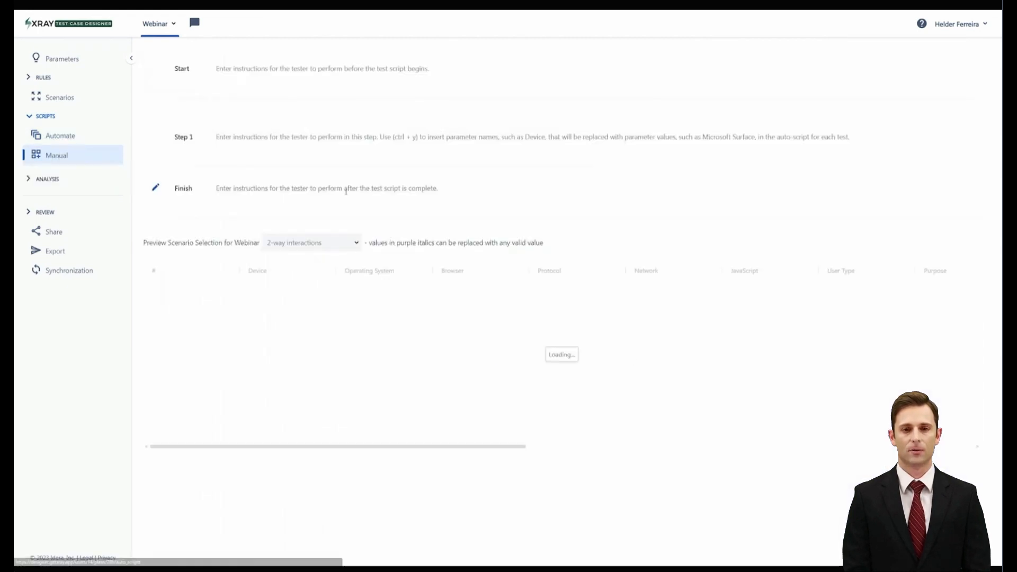
pyautogui.click(231, 69)
pyautogui.write('Turn on the pc')
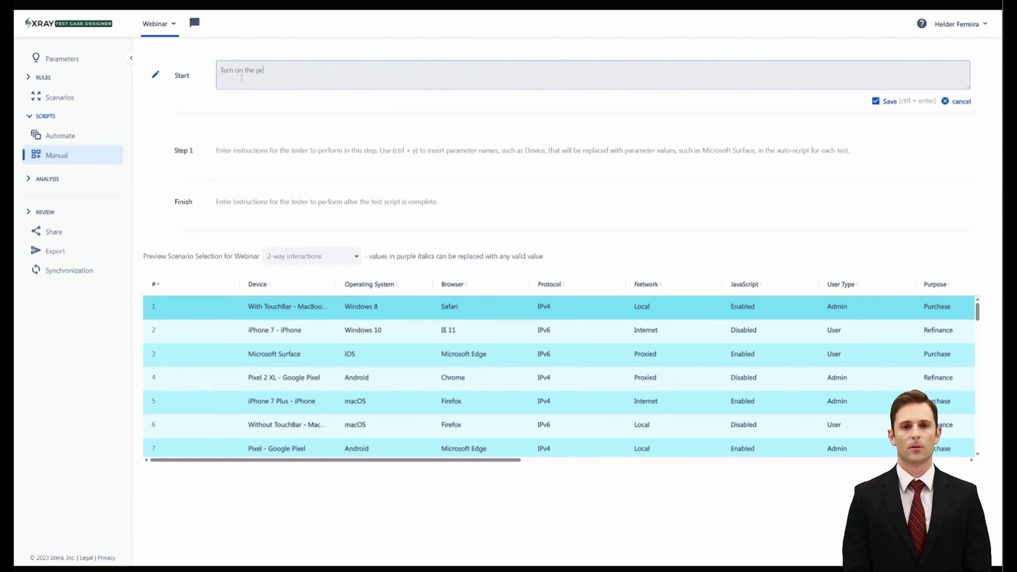
pyautogui.click(893, 102)
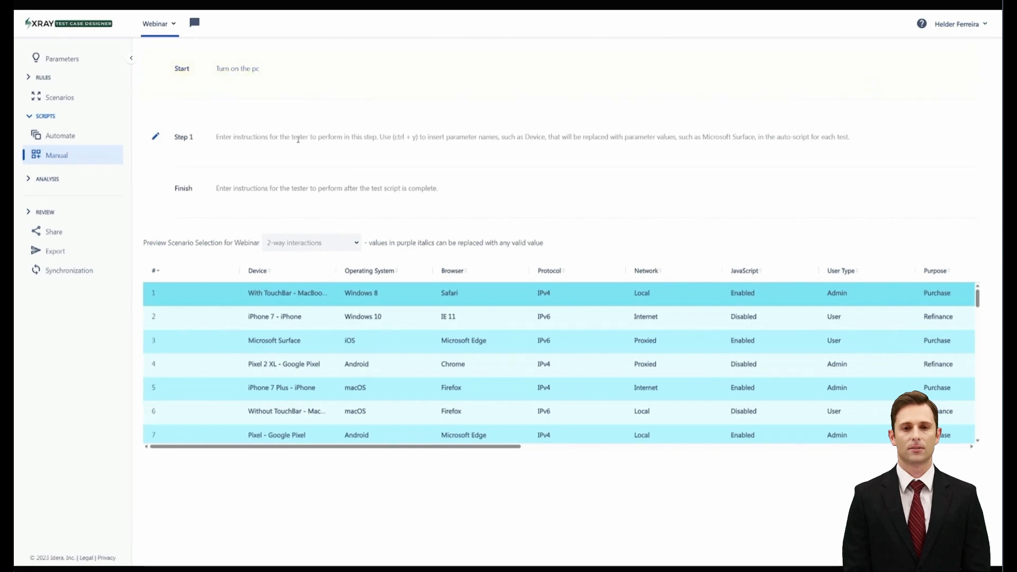
# Add Step 1 to the manual script with the instruction "Make sure screen is on"
pyautogui.click(298, 139)
pyautogui.write('Make sur')
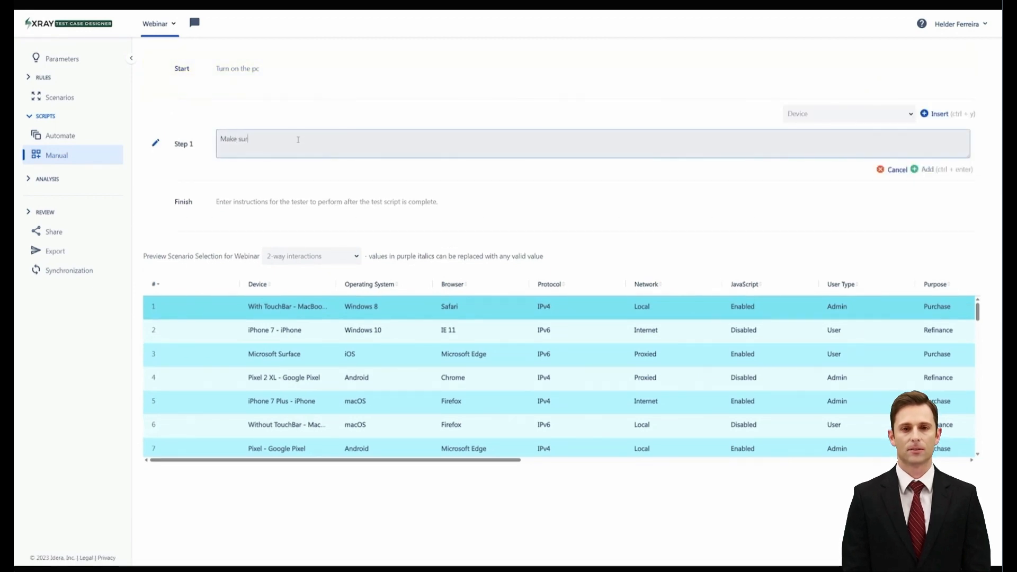
pyautogui.write('e screen is on')
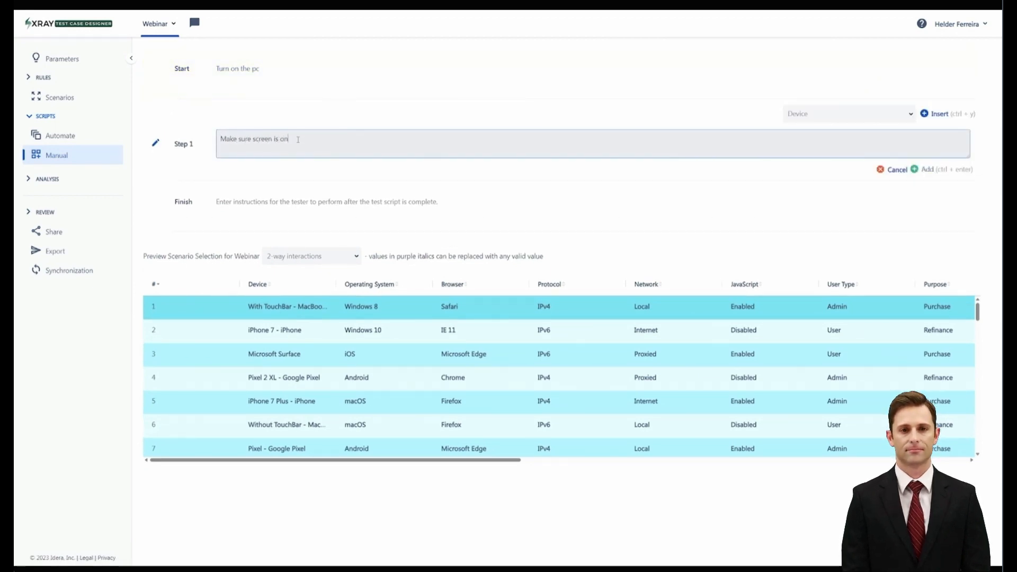
pyautogui.hotkey('ctrl', 'Return')
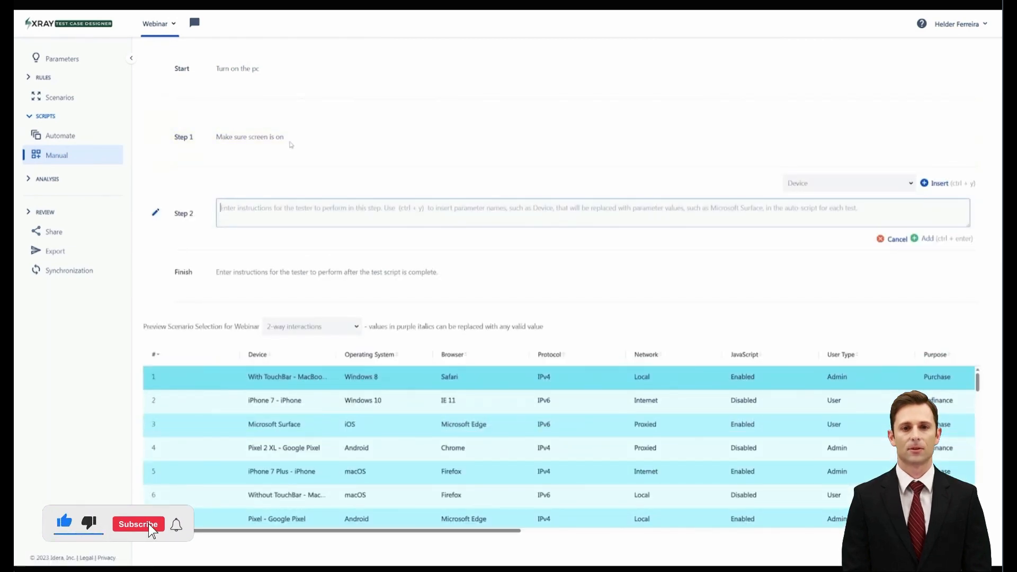
# Add an expected result to Step 1: when Browser is IE 11, then "On Microsoft browser", and preview it against scenario 2
pyautogui.click(282, 136)
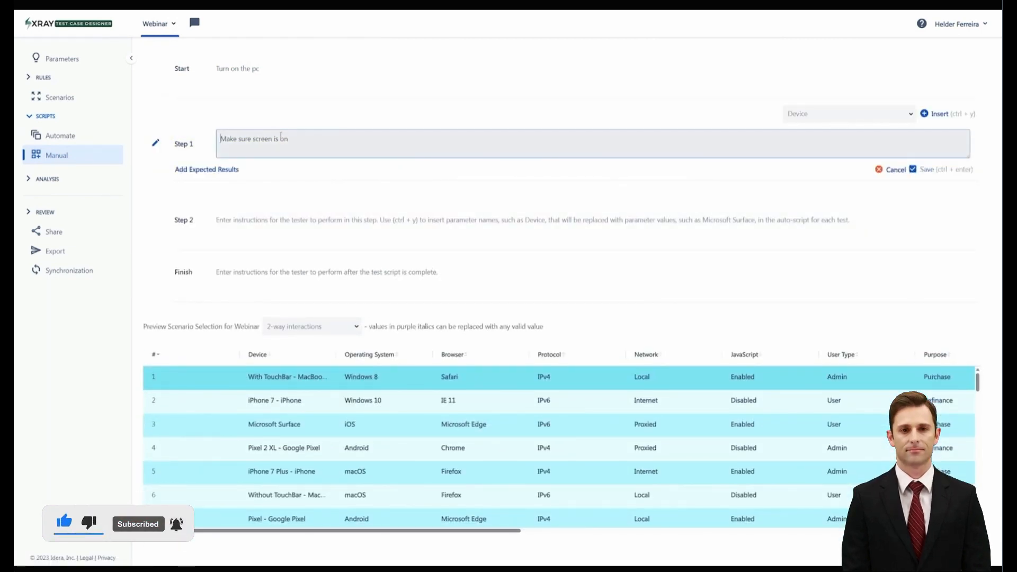
pyautogui.click(225, 174)
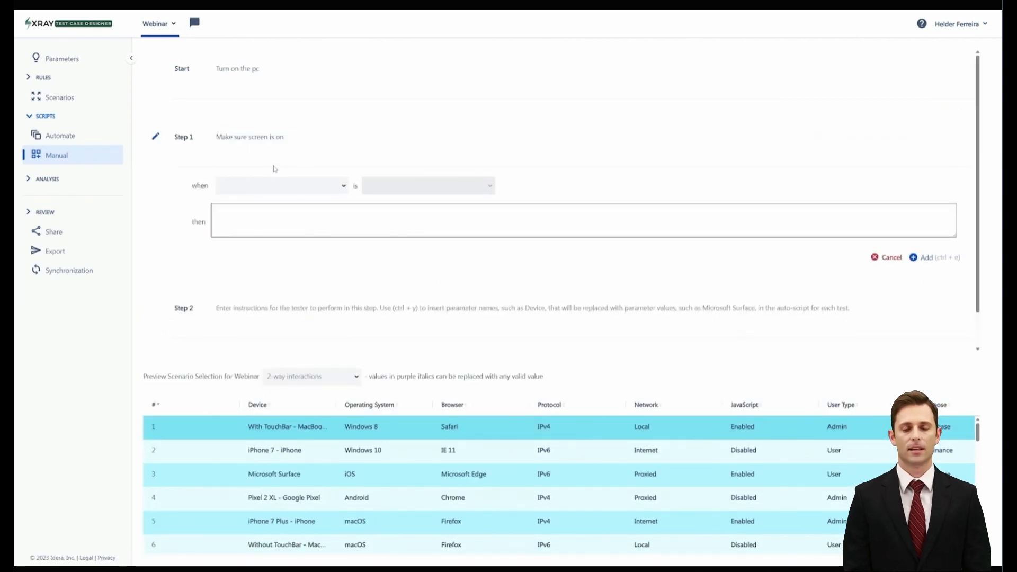
pyautogui.click(343, 187)
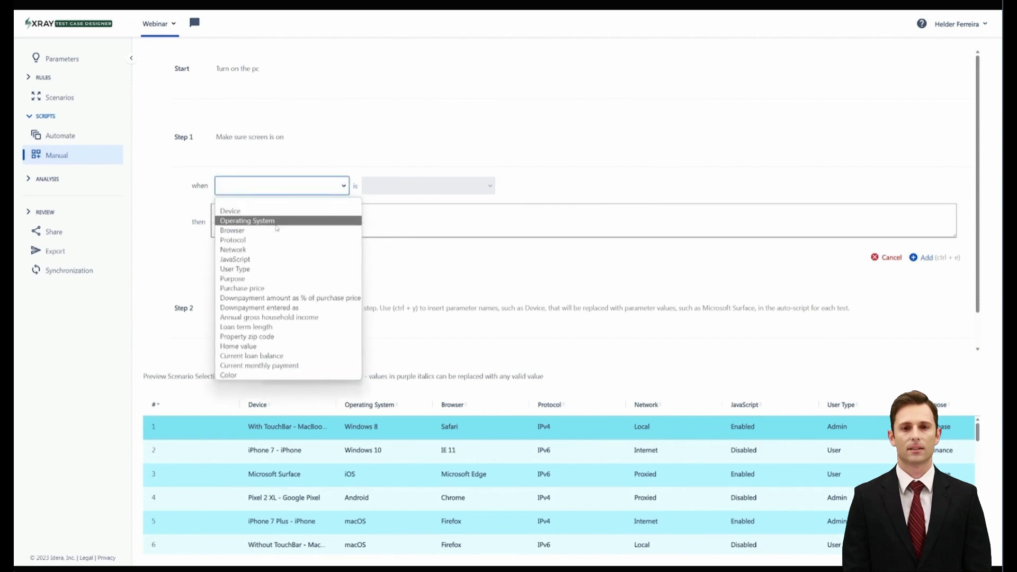
pyautogui.click(249, 231)
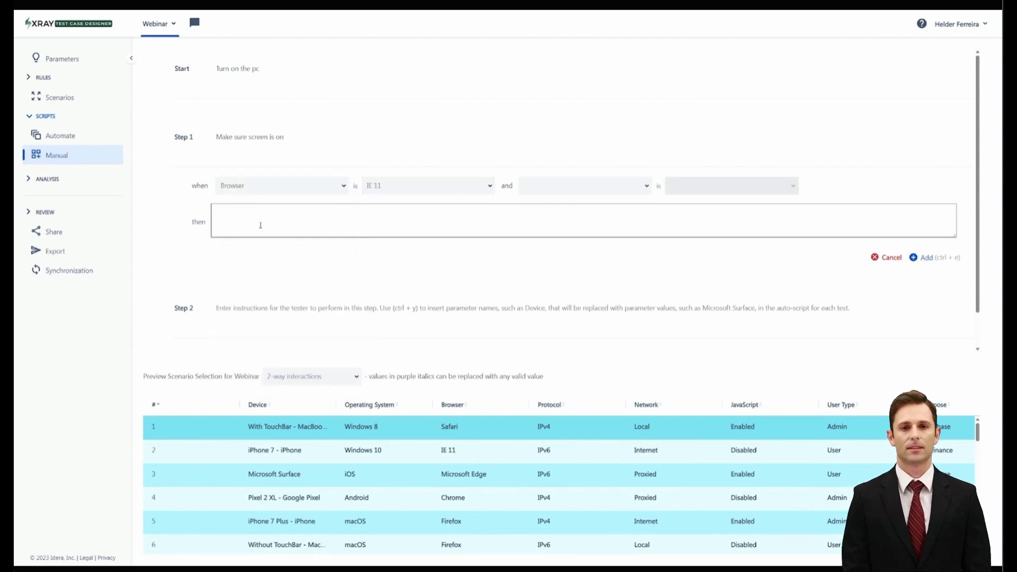
pyautogui.click(358, 218)
pyautogui.write('On micr')
pyautogui.write('os')
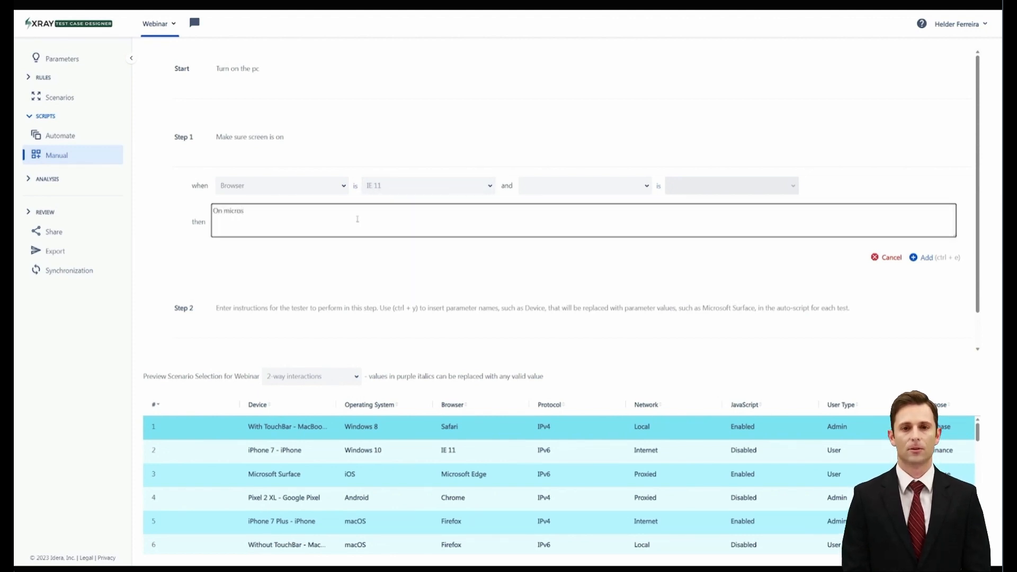
pyautogui.write('of')
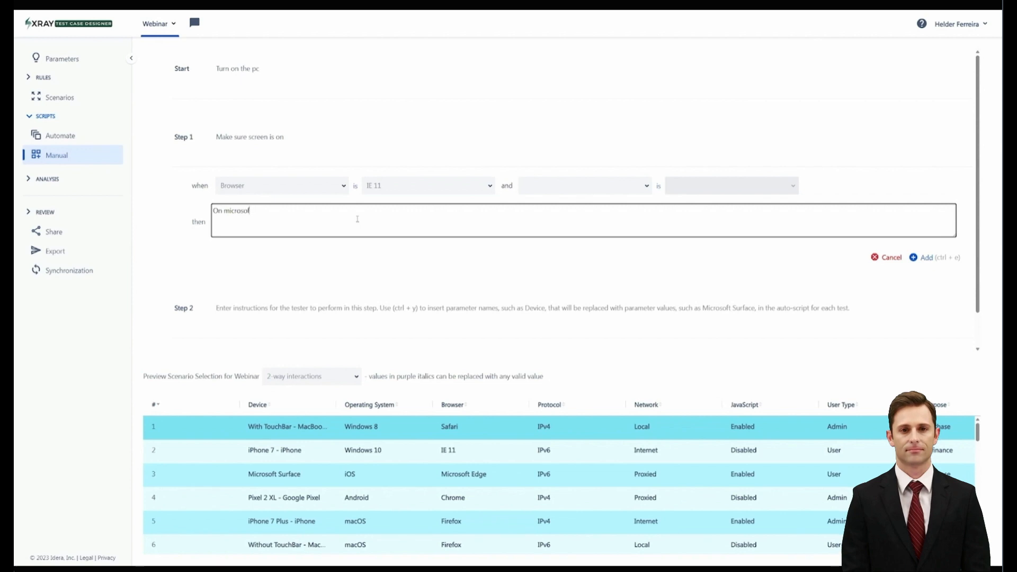
pyautogui.write('t browser')
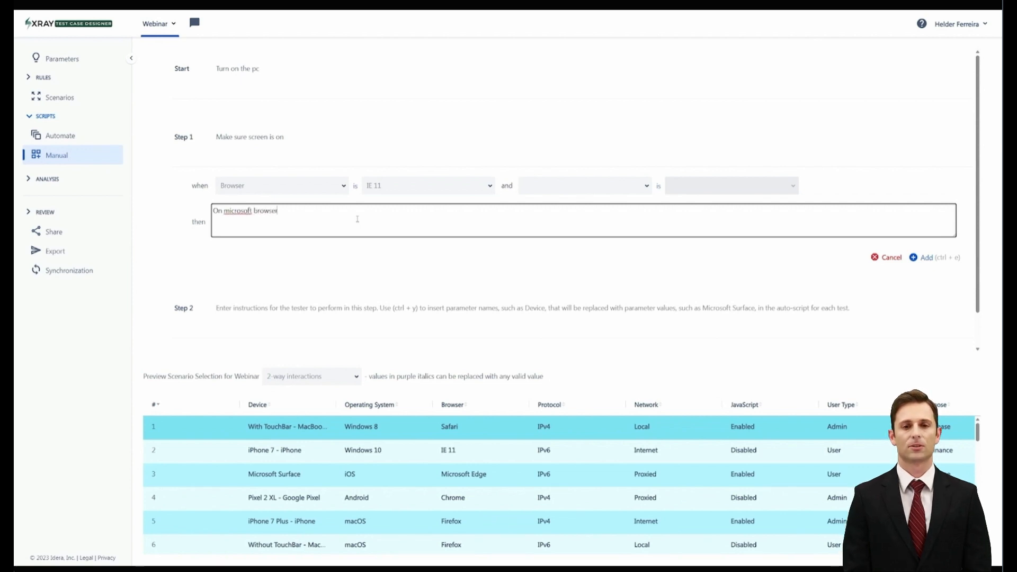
pyautogui.rightClick(238, 211)
pyautogui.click(249, 217)
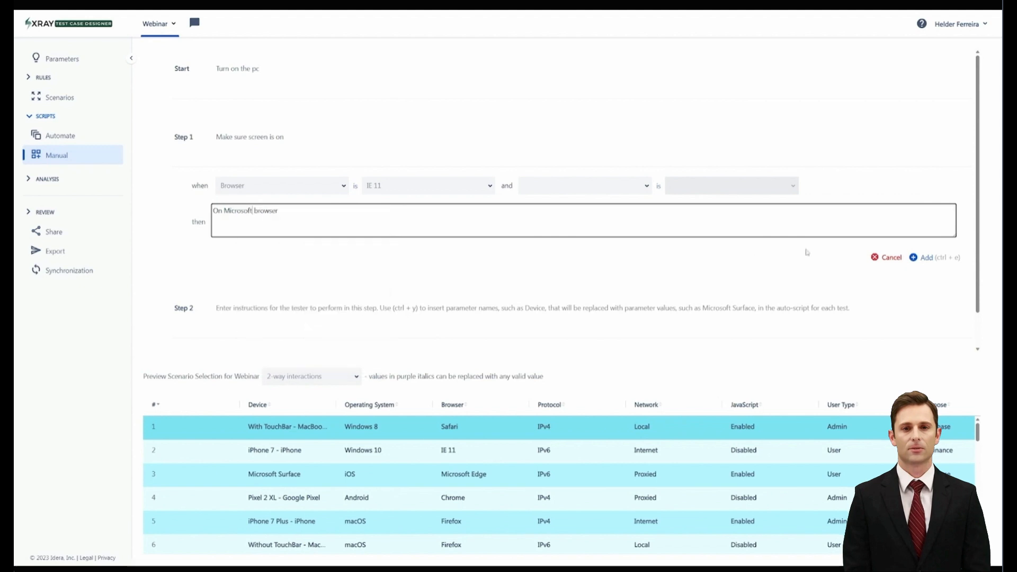
pyautogui.click(926, 258)
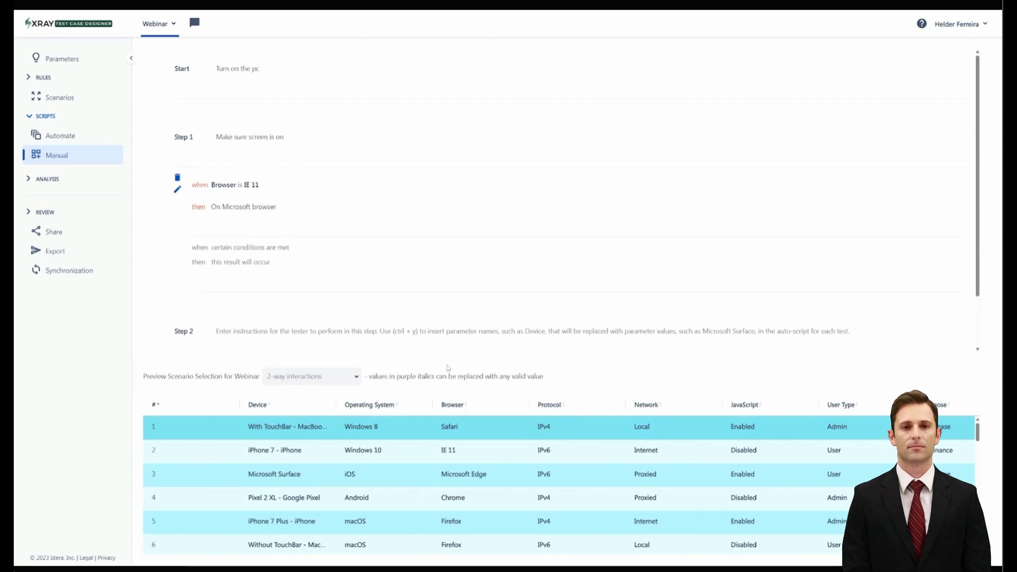
pyautogui.click(445, 452)
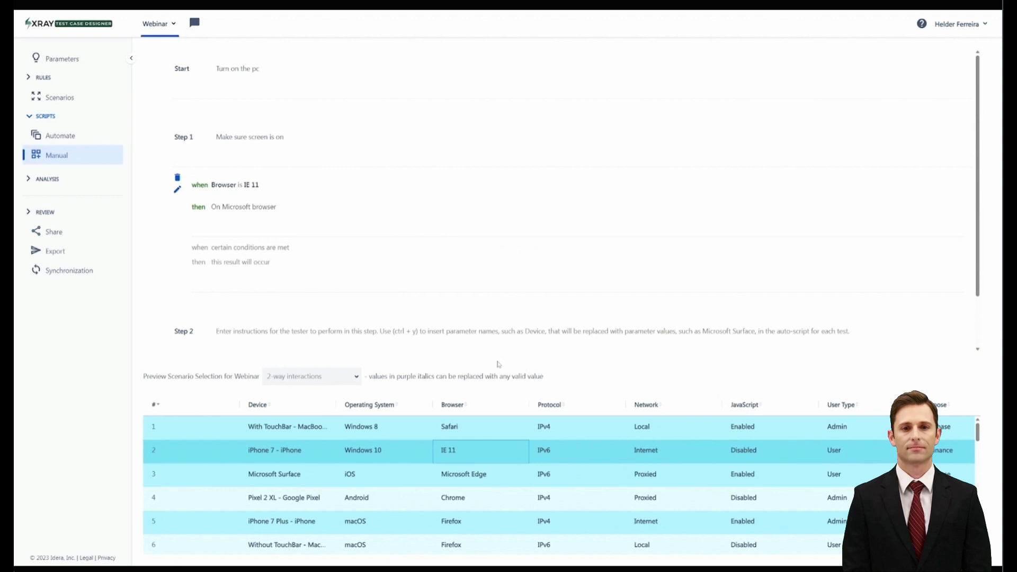
# Open the 2-way interaction coverage matrix and inspect the covered and uncovered parameter pairs
pyautogui.click(30, 180)
pyautogui.click(77, 199)
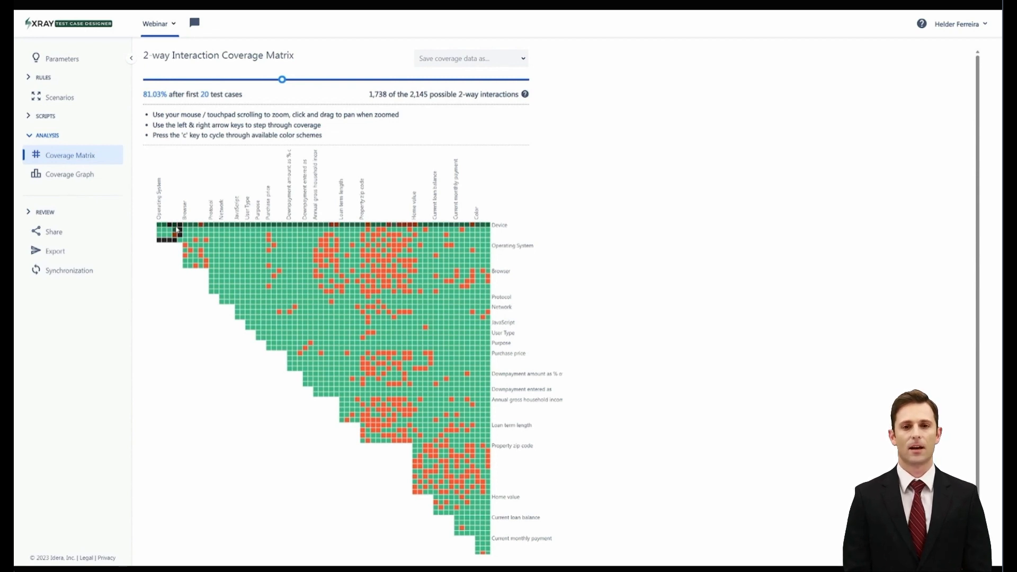
pyautogui.moveTo(179, 231)
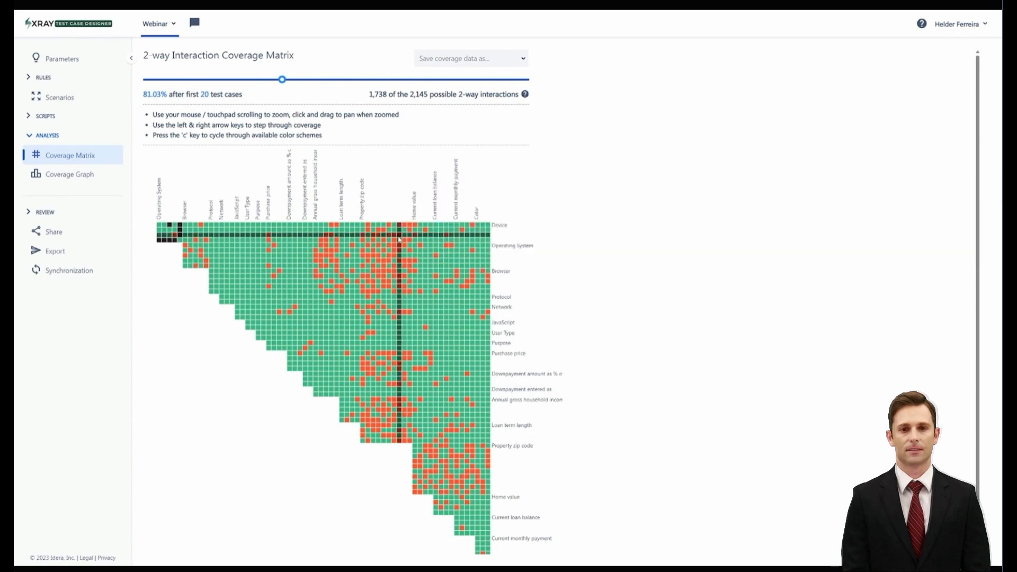
pyautogui.moveTo(398, 239)
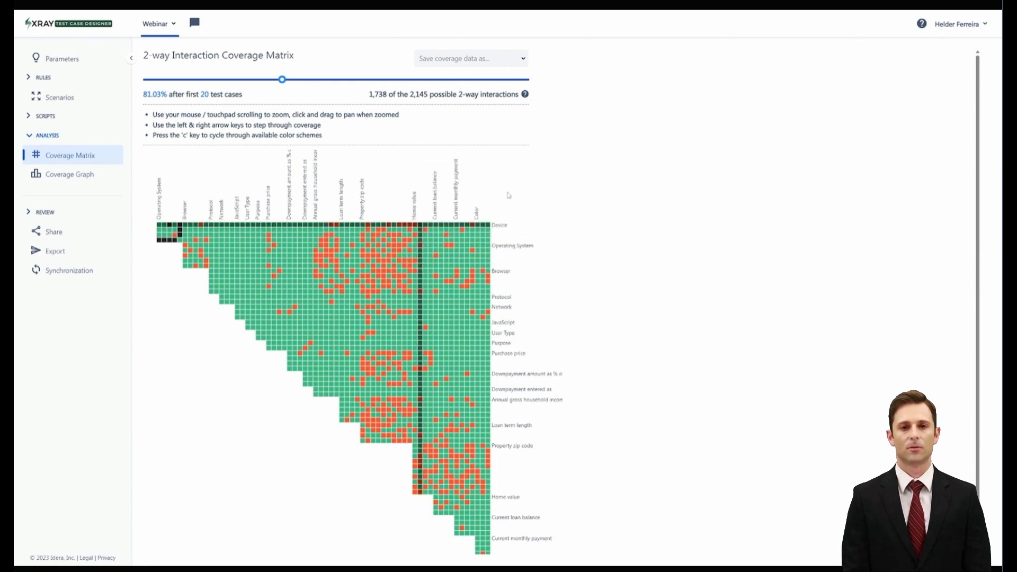
# Step the coverage matrix forward to the coverage reached after the first 55 test cases
pyautogui.press('Right')
pyautogui.press('Right')
pyautogui.press('Right')
pyautogui.press('Right')
pyautogui.press('Right')
pyautogui.press('Right')
pyautogui.press('Right')
pyautogui.press('Right')
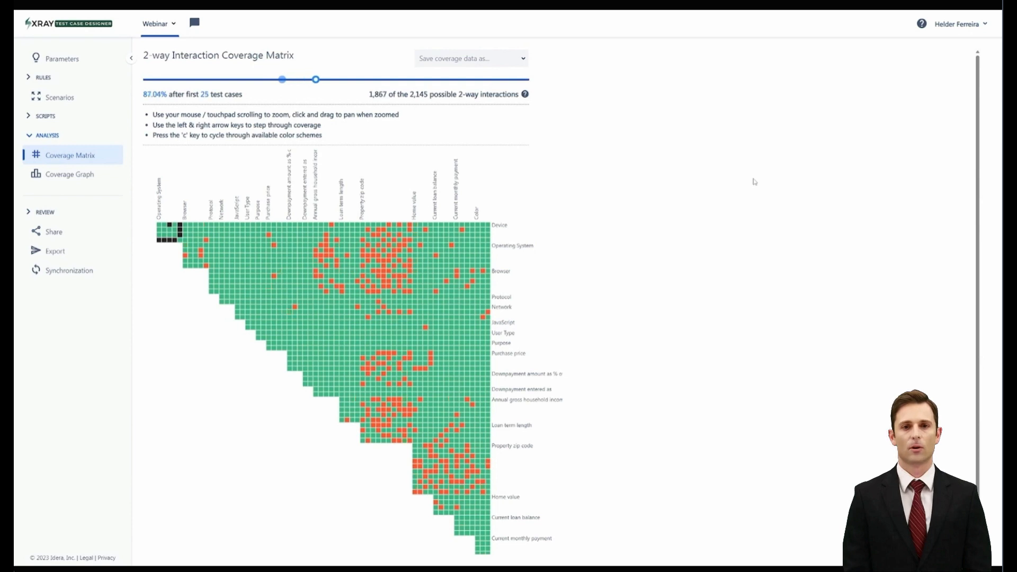
pyautogui.press('Right')
pyautogui.press('Right')
pyautogui.press('Right')
pyautogui.press('Right')
pyautogui.press('Right')
pyautogui.press('Right')
pyautogui.press('Right')
pyautogui.press('Right')
pyautogui.press('Right')
pyautogui.press('Right')
pyautogui.press('Right')
pyautogui.press('Right')
pyautogui.press('Right')
pyautogui.press('Right')
pyautogui.press('Right')
pyautogui.press('Right')
pyautogui.press('Right')
pyautogui.press('Right')
pyautogui.press('Right')
pyautogui.press('Right')
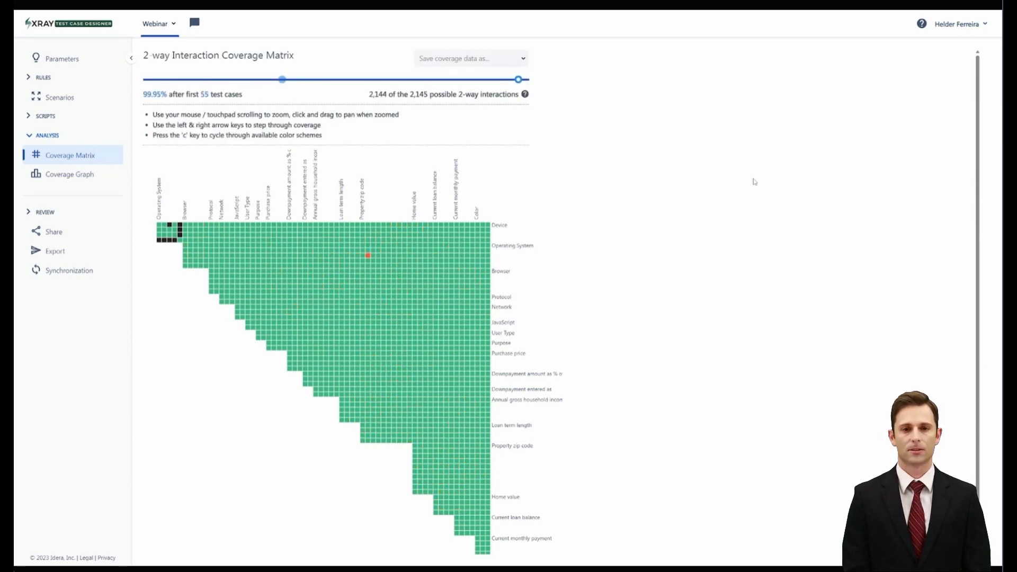
# Step the 2-way coverage matrix back to the coverage reached after 1 test case
pyautogui.press('Left')
pyautogui.press('Left')
pyautogui.press('Left')
pyautogui.press('Left')
pyautogui.press('Left')
pyautogui.press('Left')
pyautogui.press('Left')
pyautogui.press('Left')
pyautogui.press('Left')
pyautogui.press('Left')
pyautogui.press('Left')
pyautogui.press('Left')
pyautogui.press('Left')
pyautogui.press('Left')
pyautogui.press('Left')
pyautogui.press('Left')
pyautogui.press('Left')
pyautogui.press('Left')
pyautogui.press('Left')
pyautogui.press('Left')
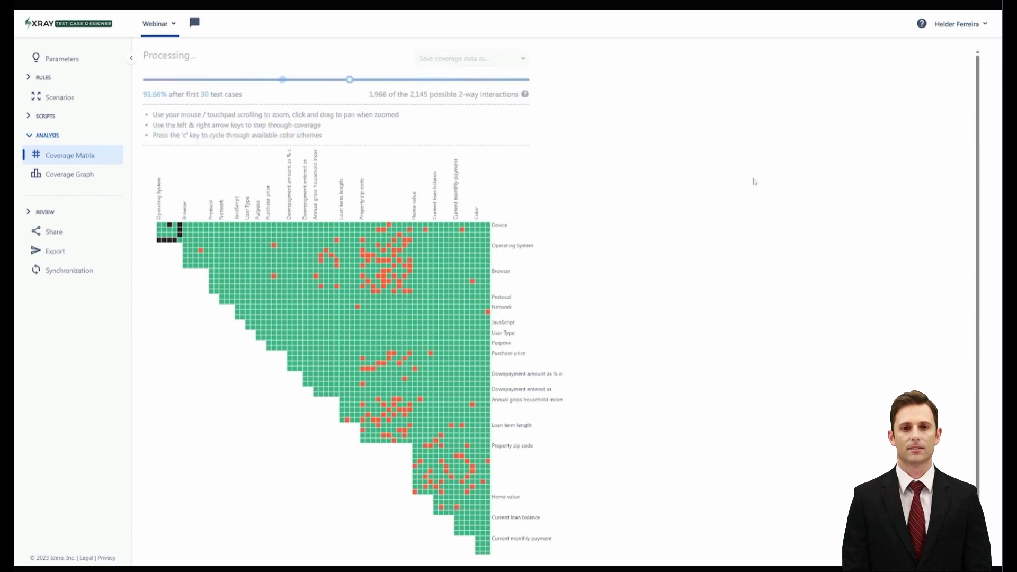
pyautogui.press('Left')
pyautogui.press('Left')
pyautogui.press('Left')
pyautogui.press('Left')
pyautogui.press('Left')
pyautogui.press('Left')
pyautogui.press('Left')
pyautogui.press('Left')
pyautogui.press('Left')
pyautogui.press('Left')
pyautogui.press('Left')
pyautogui.press('Left')
pyautogui.press('Left')
pyautogui.press('Left')
pyautogui.press('Left')
pyautogui.press('Left')
pyautogui.press('Left')
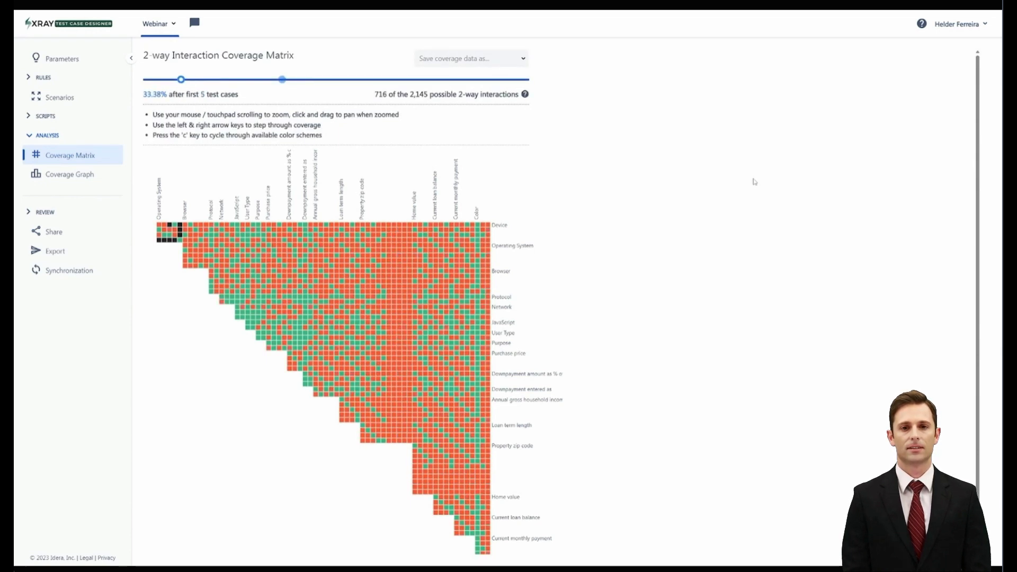
pyautogui.press('Left')
pyautogui.press('Left')
pyautogui.press('Left')
pyautogui.press('Left')
pyautogui.press('Right')
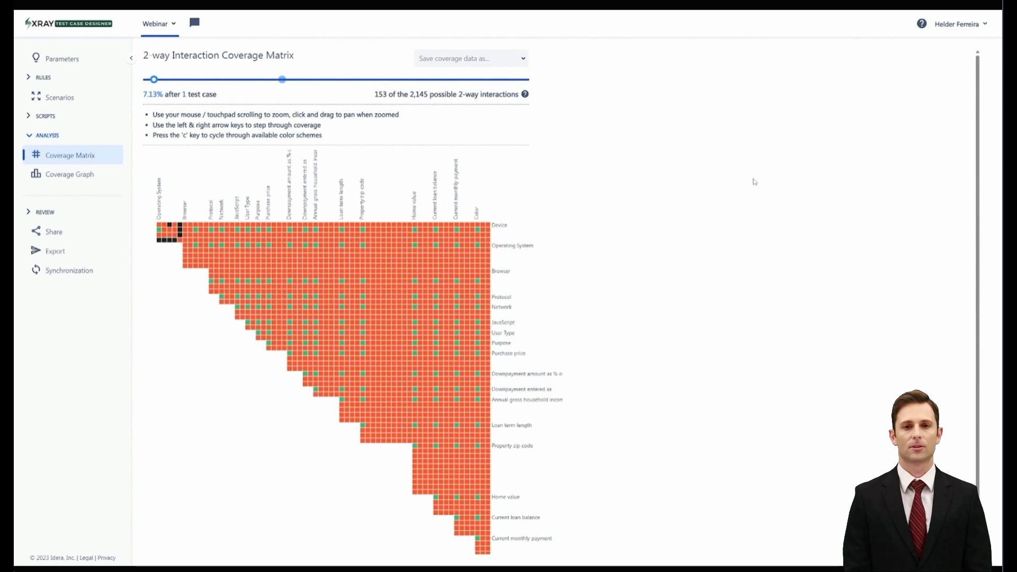
# Review the coverage graph for 2-way interactions and the test model scorecard
pyautogui.click(72, 178)
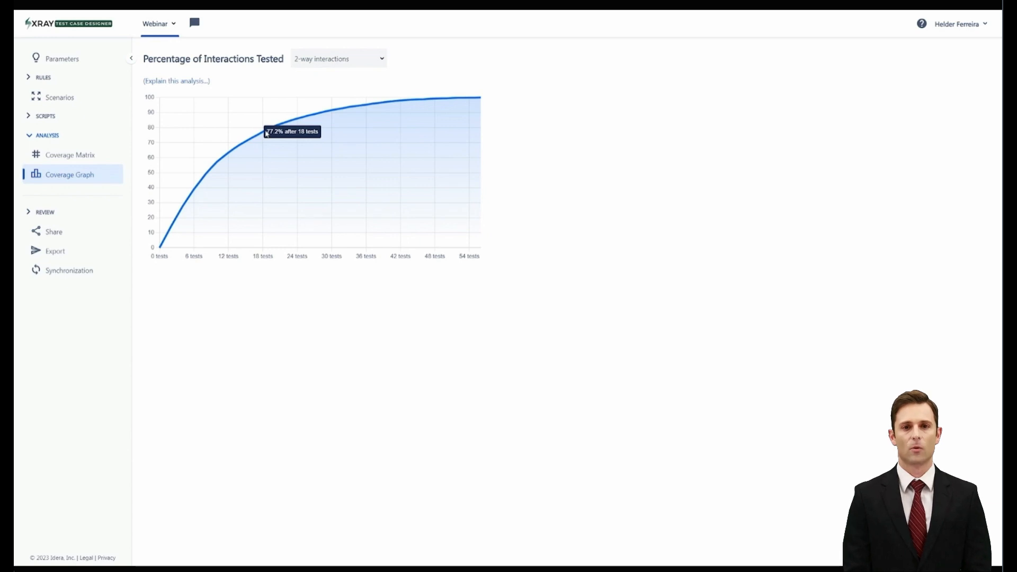
pyautogui.click(32, 212)
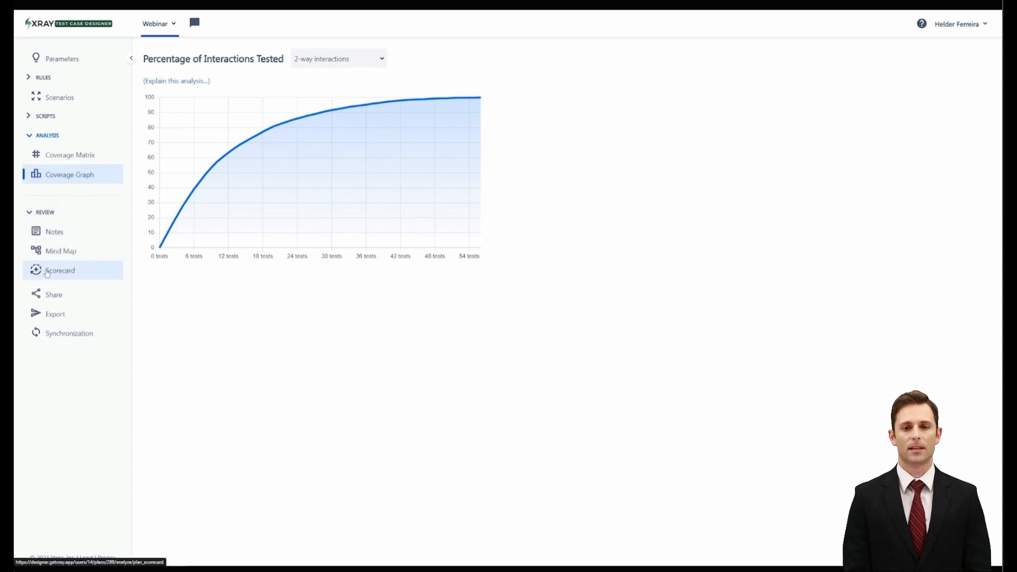
pyautogui.click(45, 272)
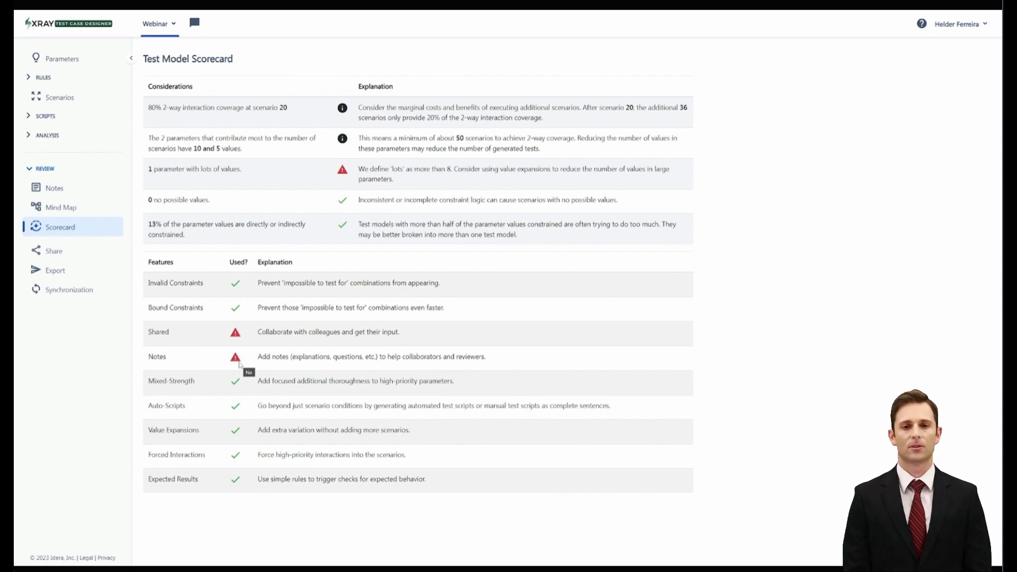
# Add the note "Draft version" to the Webinar model
pyautogui.click(53, 188)
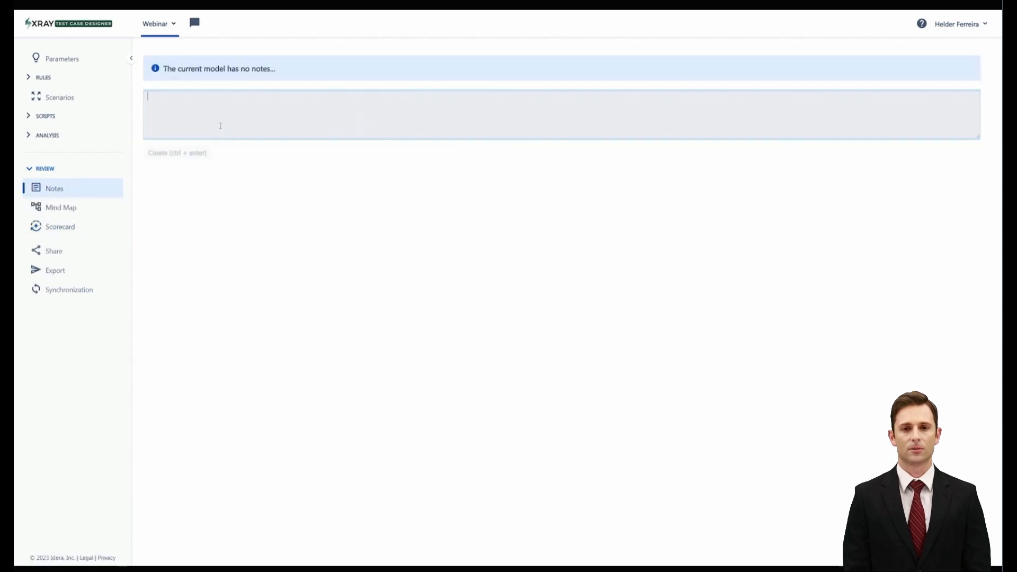
pyautogui.write('Draft version')
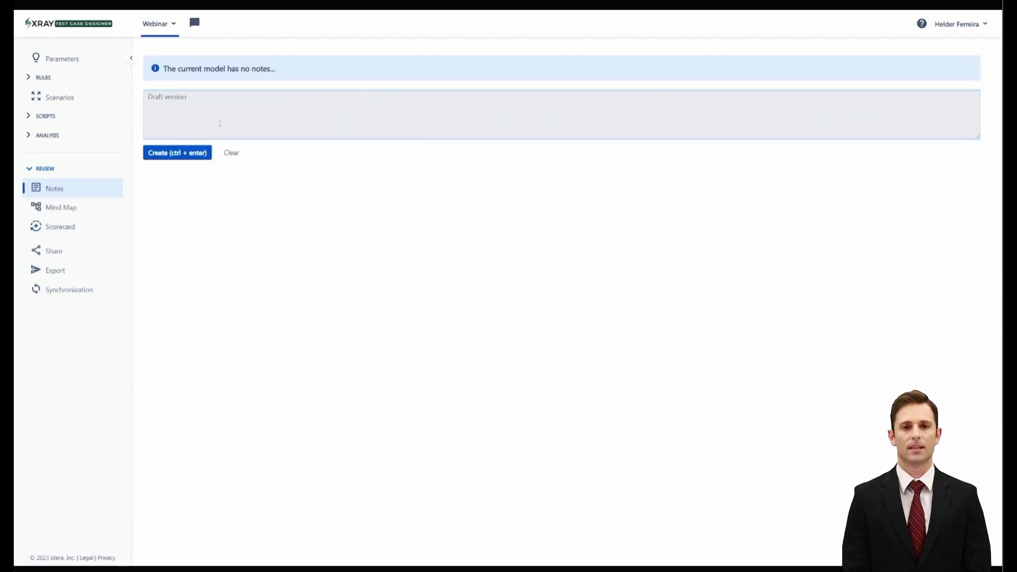
pyautogui.click(177, 152)
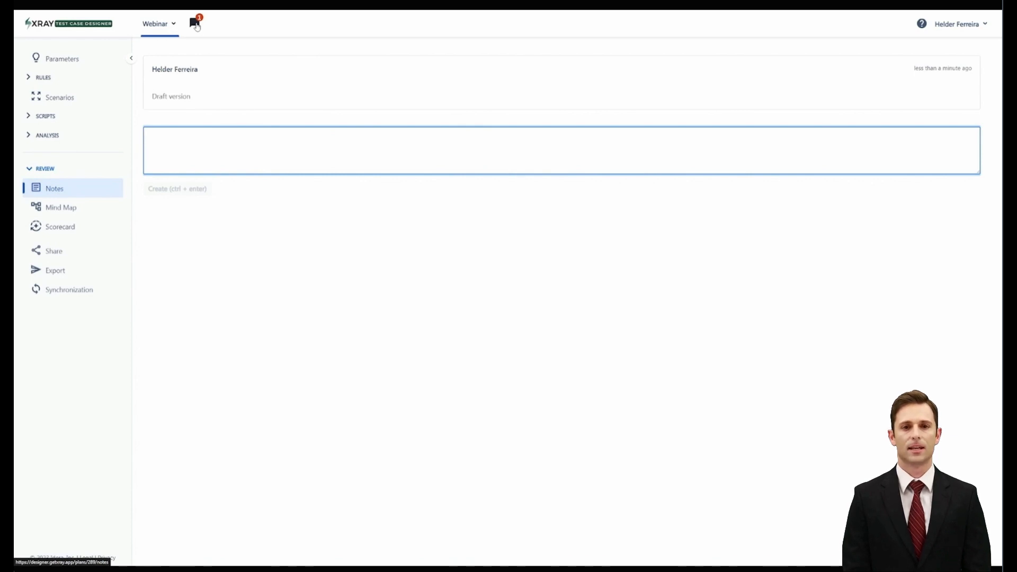
# Recheck the features marked as used in the scorecard and view the model's mind map
pyautogui.click(61, 227)
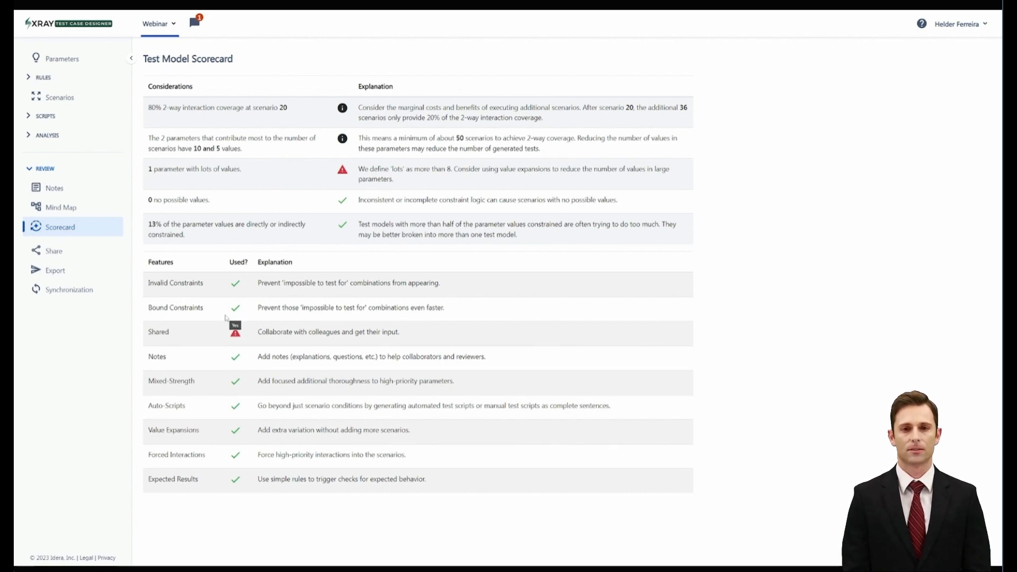
pyautogui.click(59, 207)
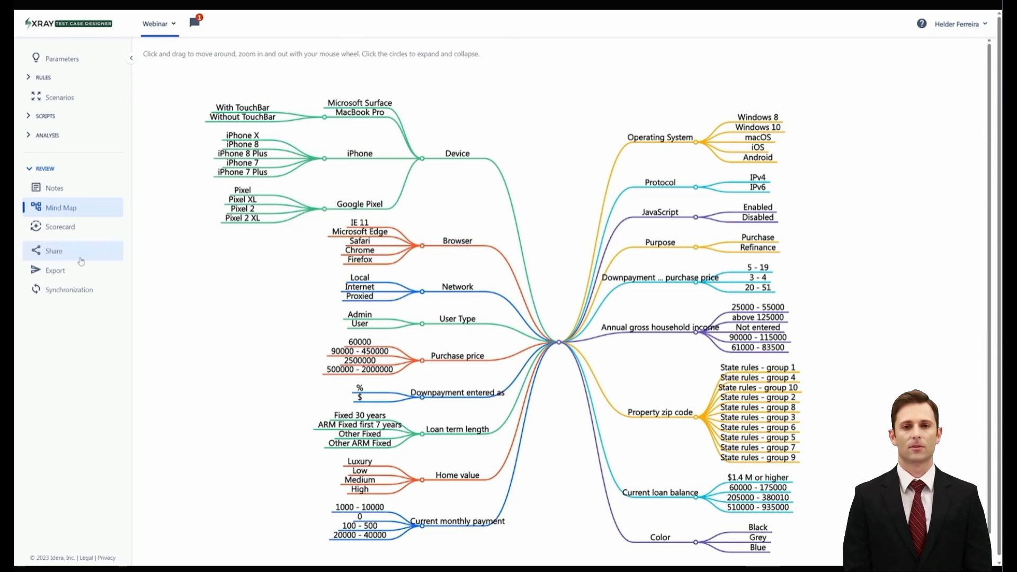
# Choose XE Webinar (XEW) as the Jira project for the model's synchronization
pyautogui.click(61, 292)
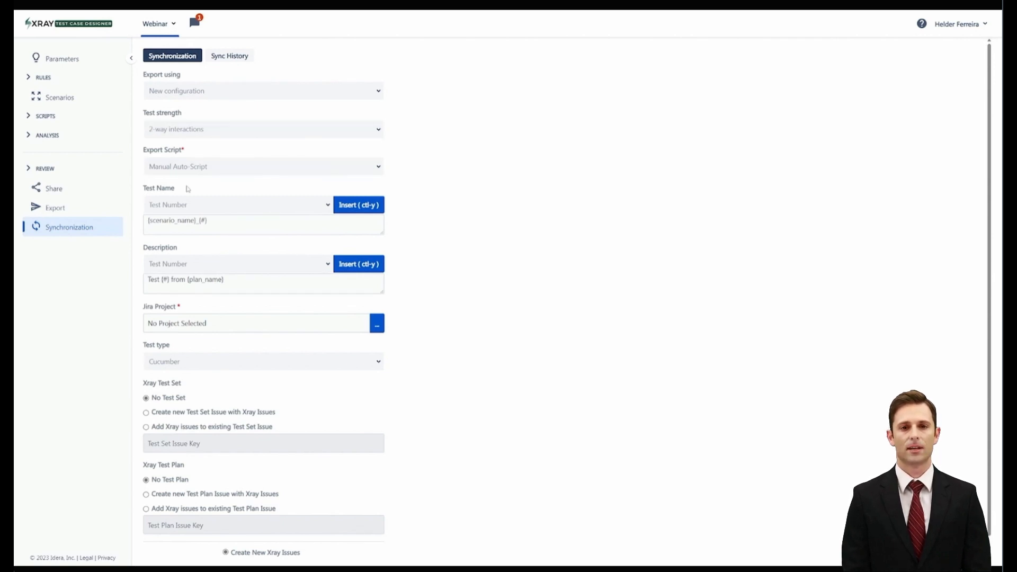
pyautogui.click(377, 329)
pyautogui.click(476, 286)
pyautogui.scroll(-5, 478, 386)
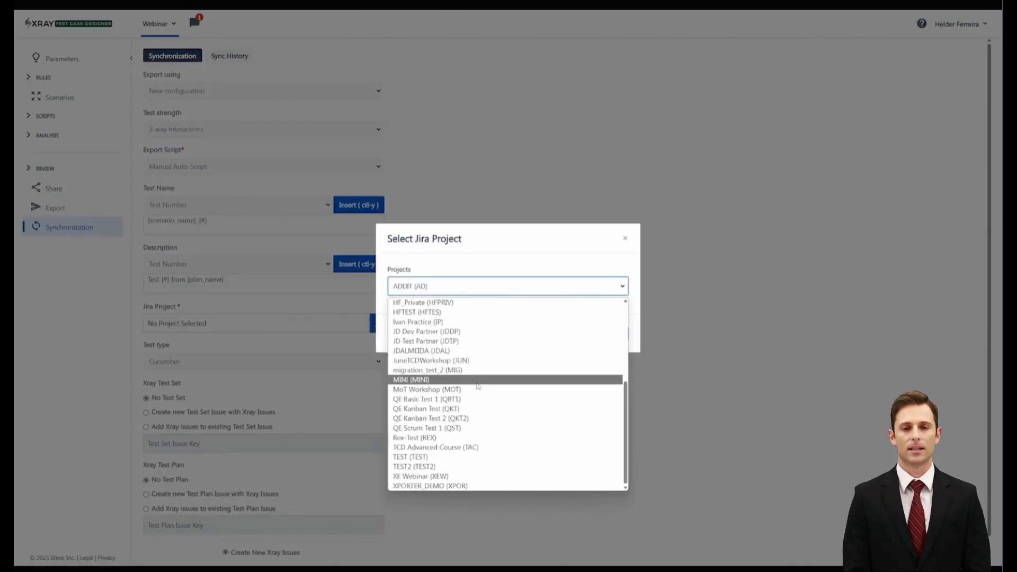
pyautogui.click(477, 476)
pyautogui.click(601, 333)
# Synchronize the model as Manual tests, creating a new Test Set issue and a new Test Plan issue with the Xray issues
pyautogui.click(195, 362)
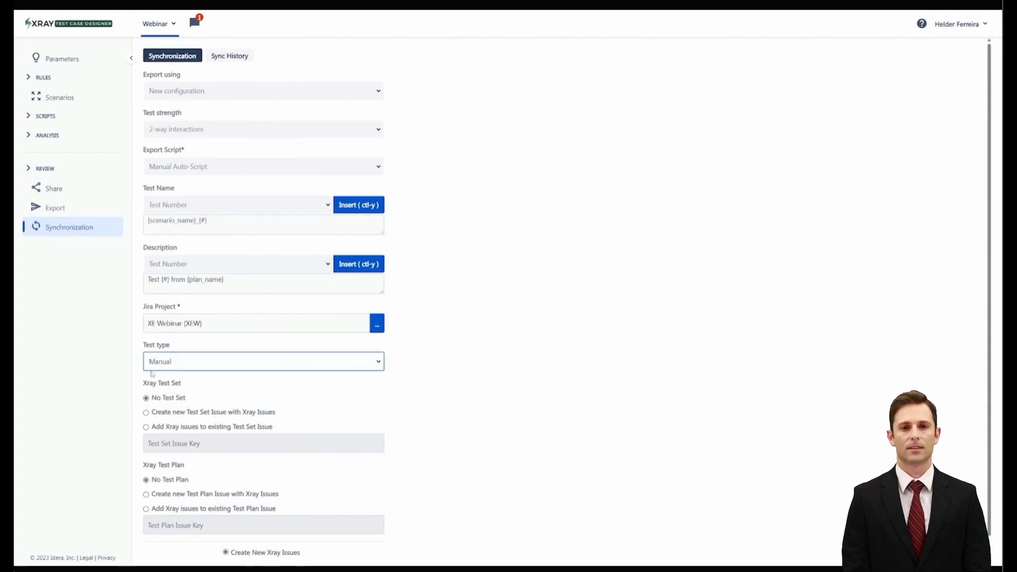
pyautogui.click(150, 413)
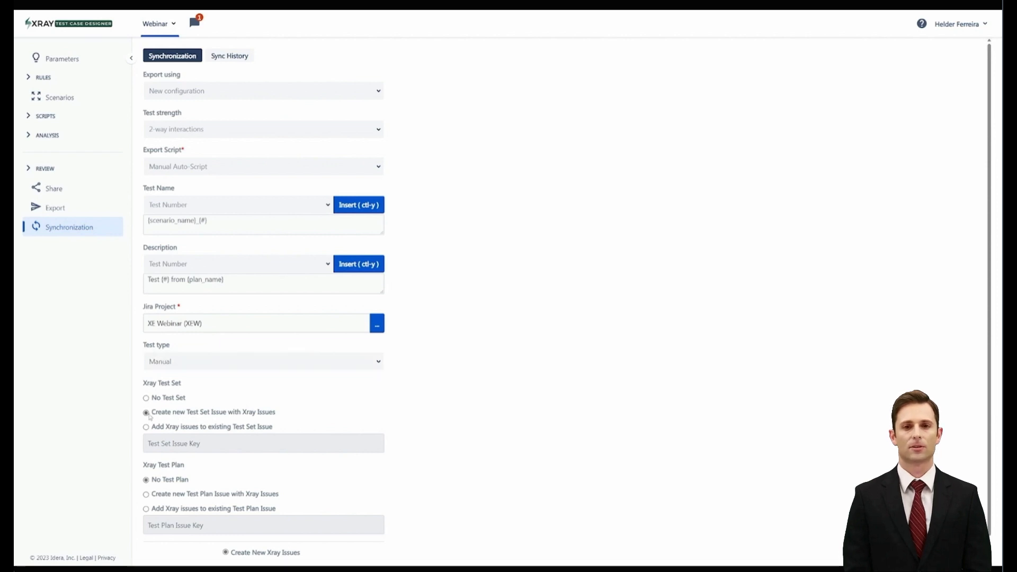
pyautogui.click(146, 495)
pyautogui.scroll(-1, 432, 471)
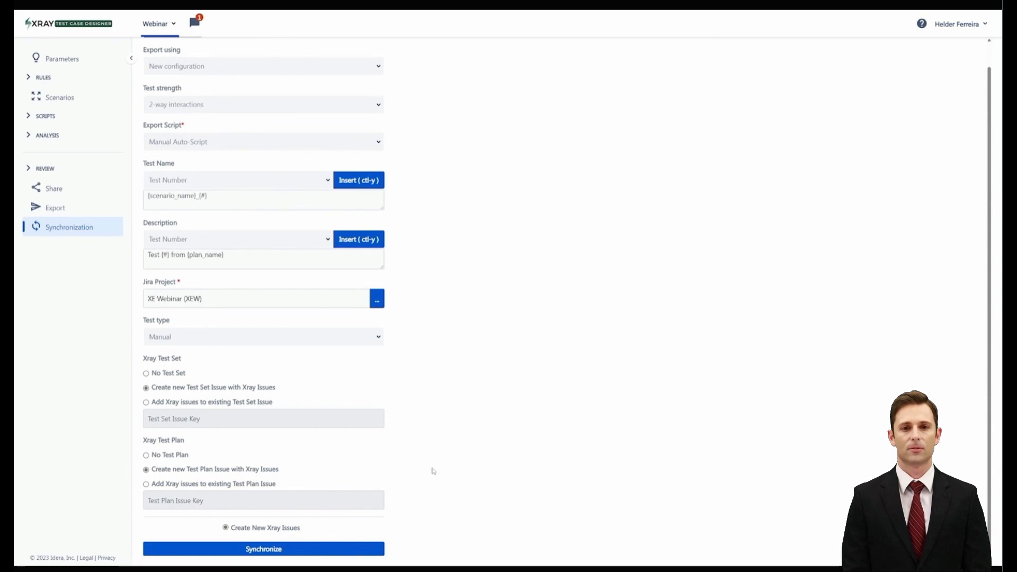
pyautogui.click(281, 548)
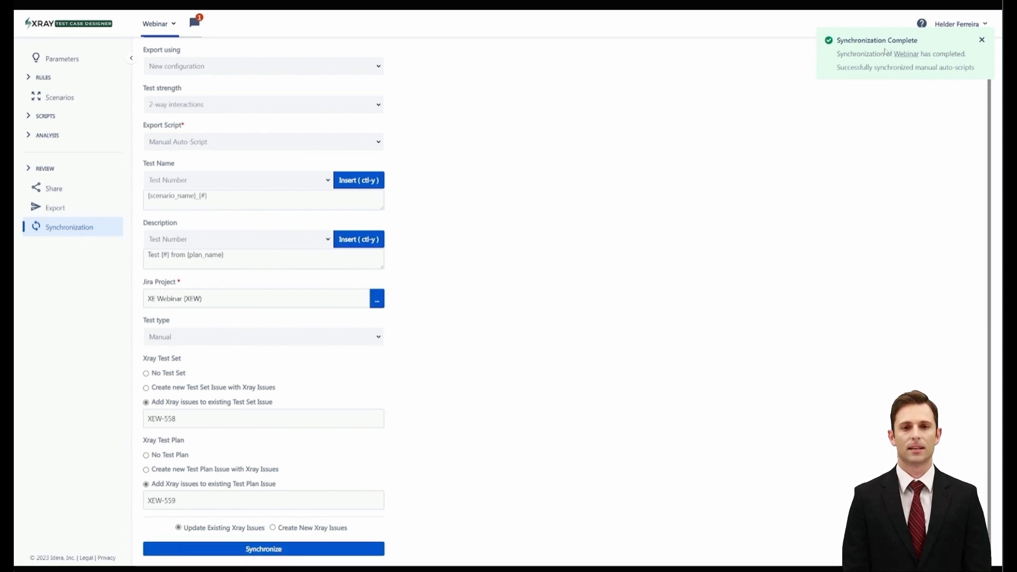
# Check the sync history and browse the Jira issues labelled TCD_Sync_Model_289
pyautogui.click(234, 56)
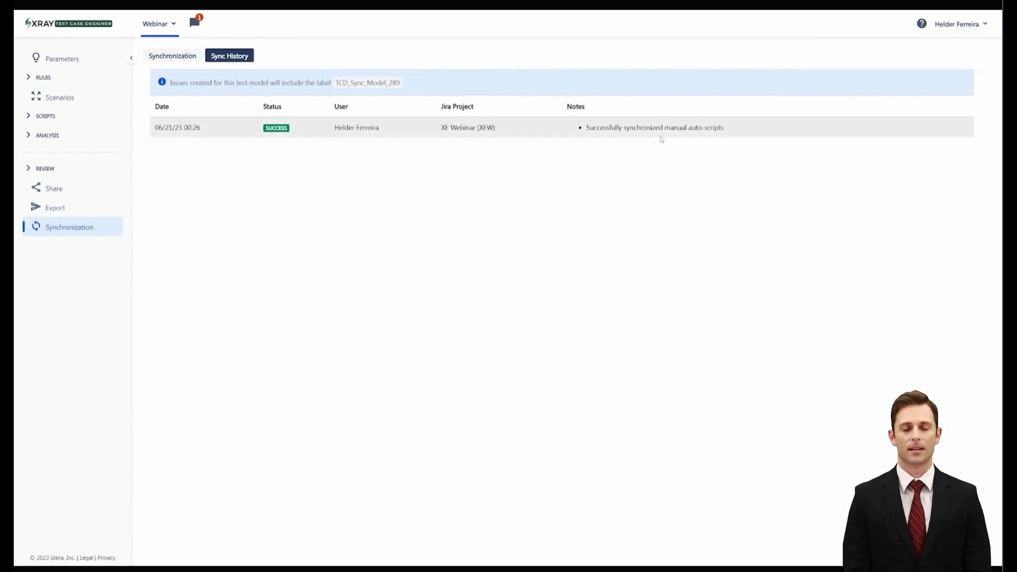
pyautogui.click(360, 83)
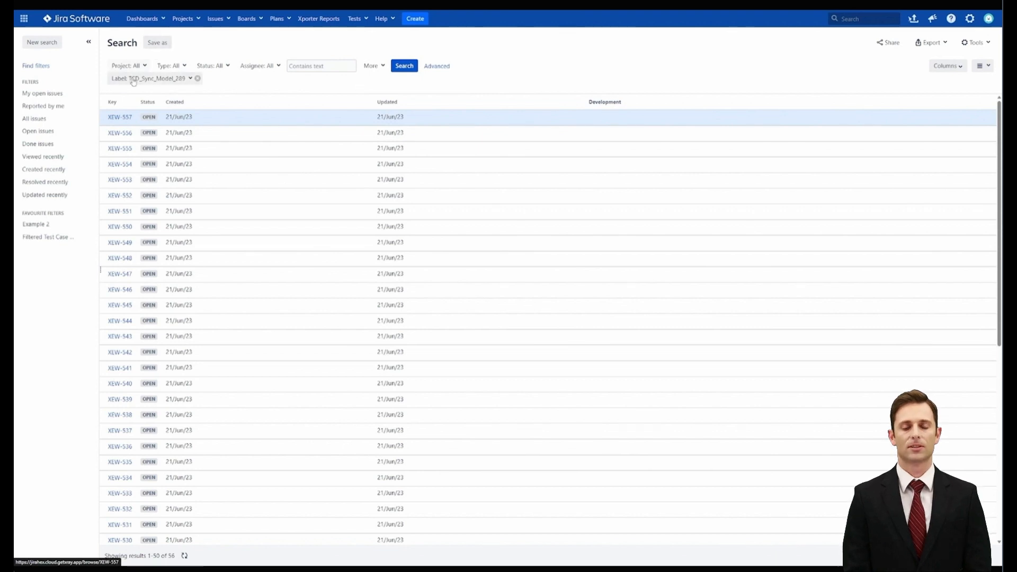
pyautogui.scroll(-7, 143, 237)
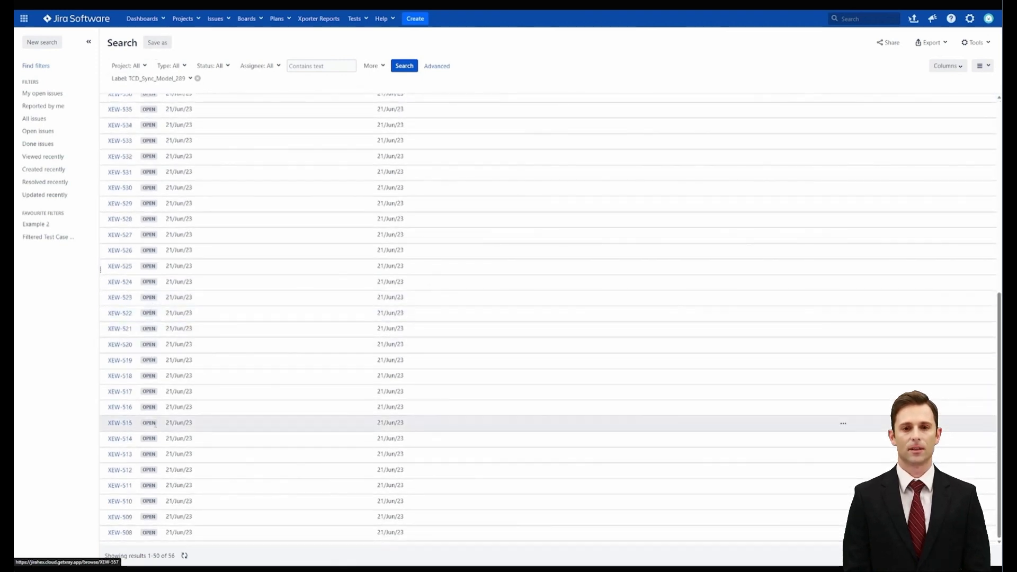
pyautogui.scroll(7, 134, 514)
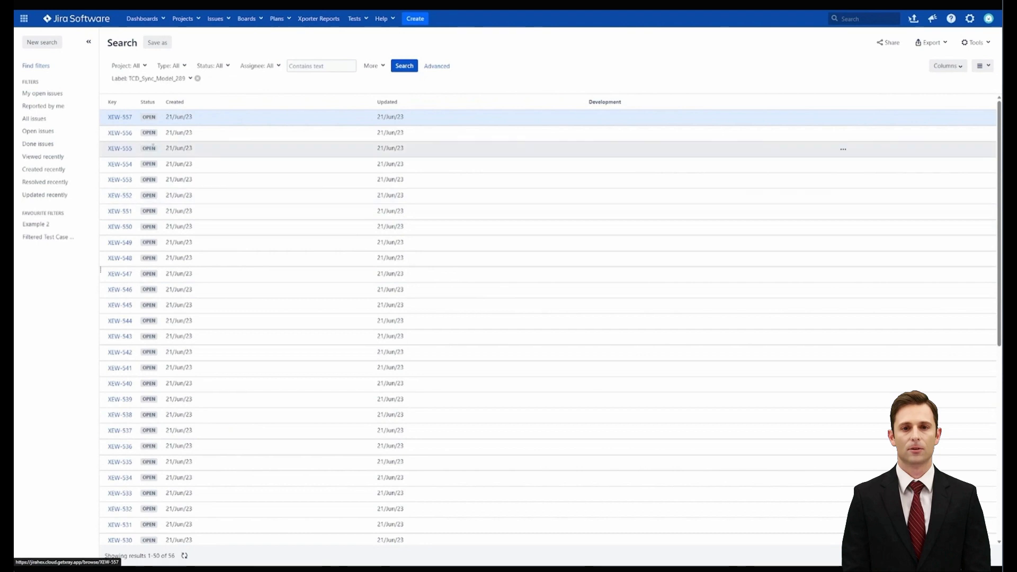
# Remove the label filter from the Jira issue search and filter the issues by type Test Plan
pyautogui.click(197, 78)
pyautogui.click(170, 66)
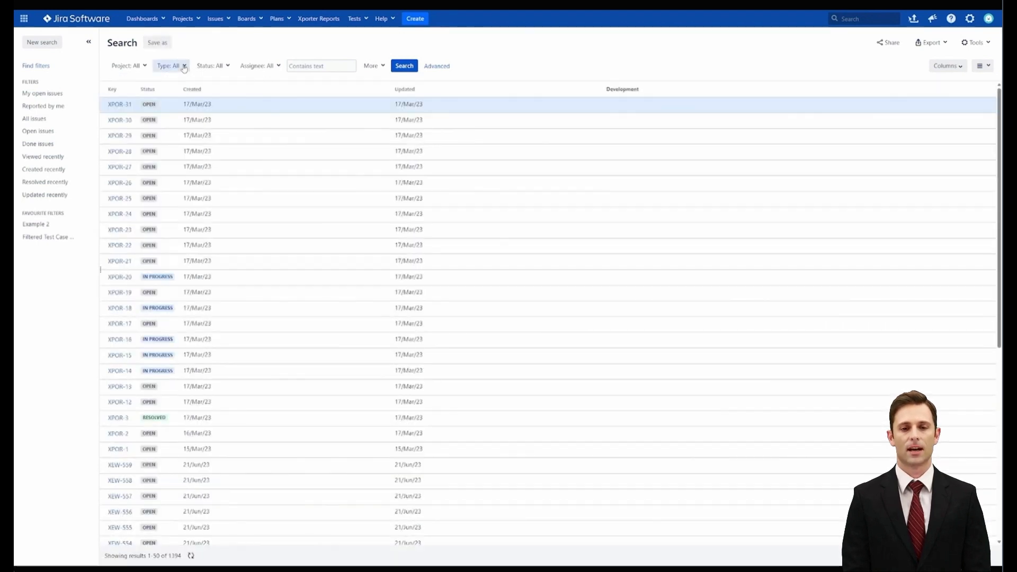
pyautogui.scroll(-3, 209, 163)
pyautogui.scroll(-1, 206, 180)
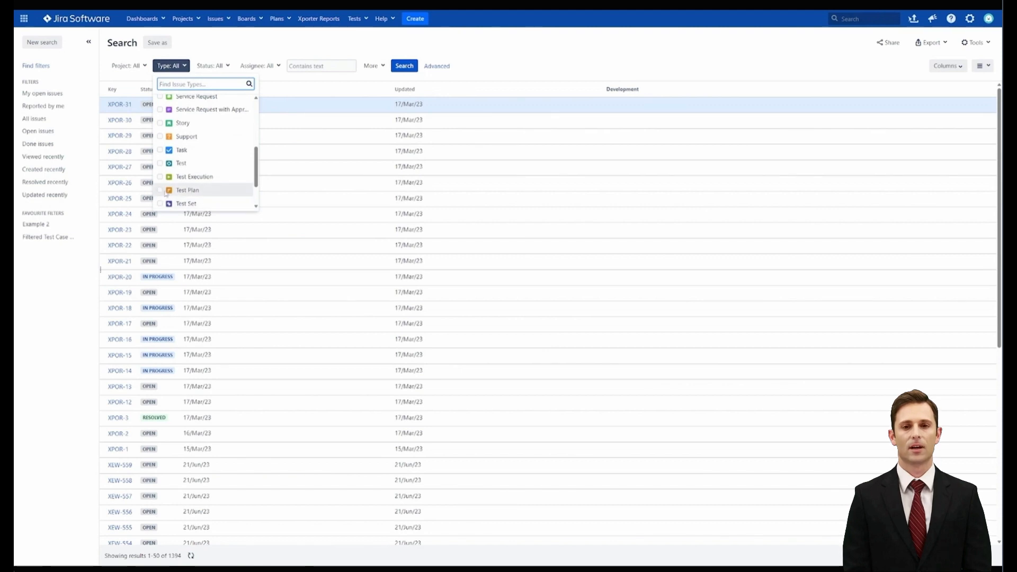
pyautogui.click(160, 190)
pyautogui.click(304, 102)
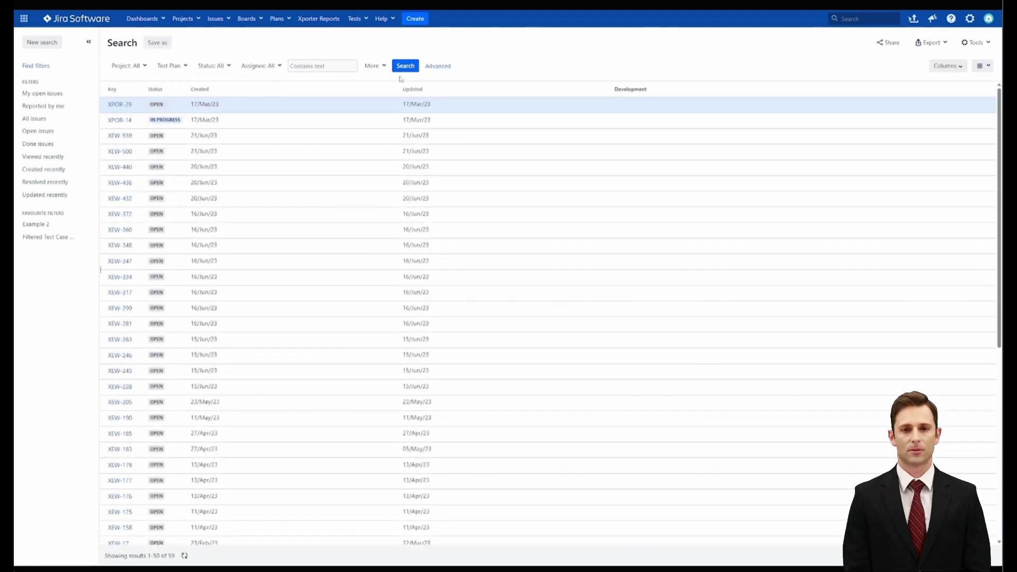
# Open the Webinar Test Plan issue and look through its list of synchronized tests
pyautogui.click(120, 105)
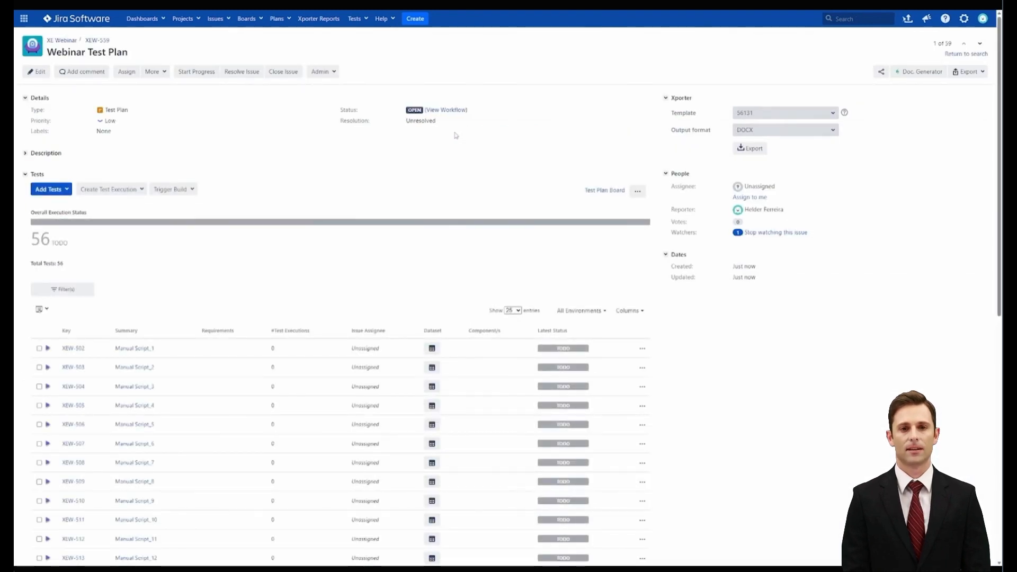
pyautogui.scroll(-5, 180, 156)
pyautogui.scroll(-4, 191, 167)
pyautogui.scroll(3, 188, 182)
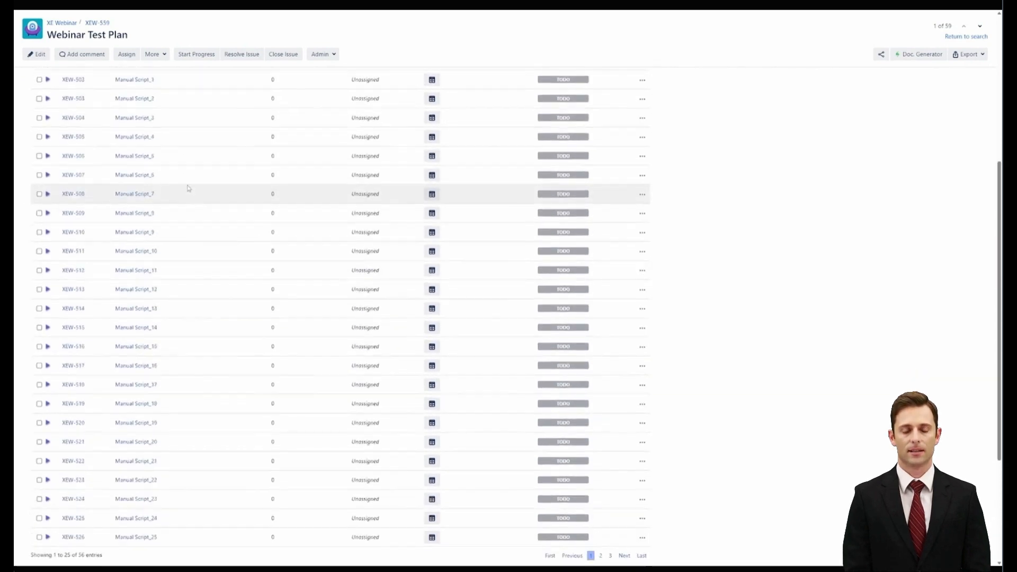
pyautogui.scroll(2, 188, 188)
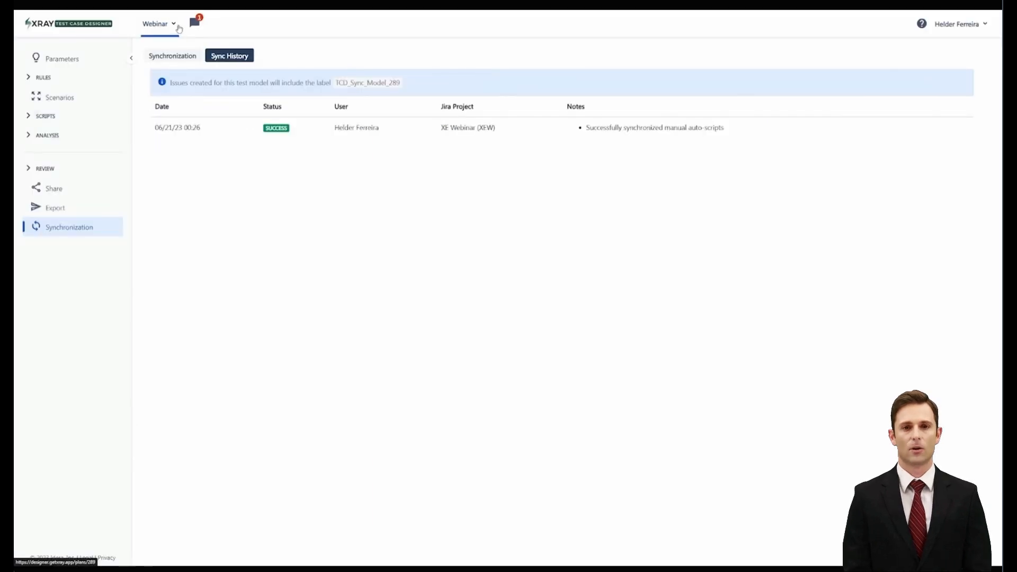
# Return to Xray Test Case Designer and inspect the Webinar model's revision history and the copy options for revision 6, without copying
pyautogui.click(169, 25)
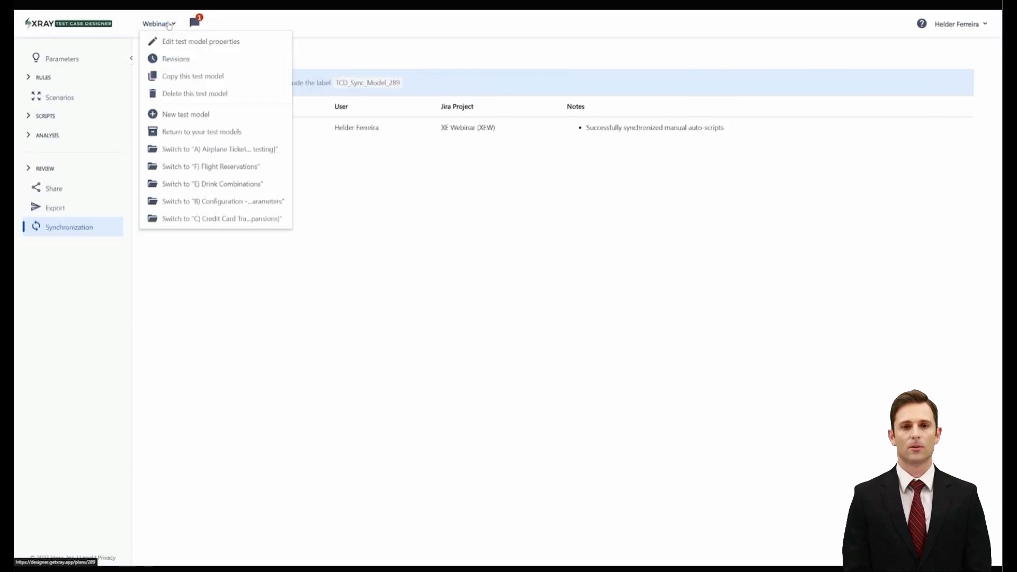
pyautogui.click(179, 59)
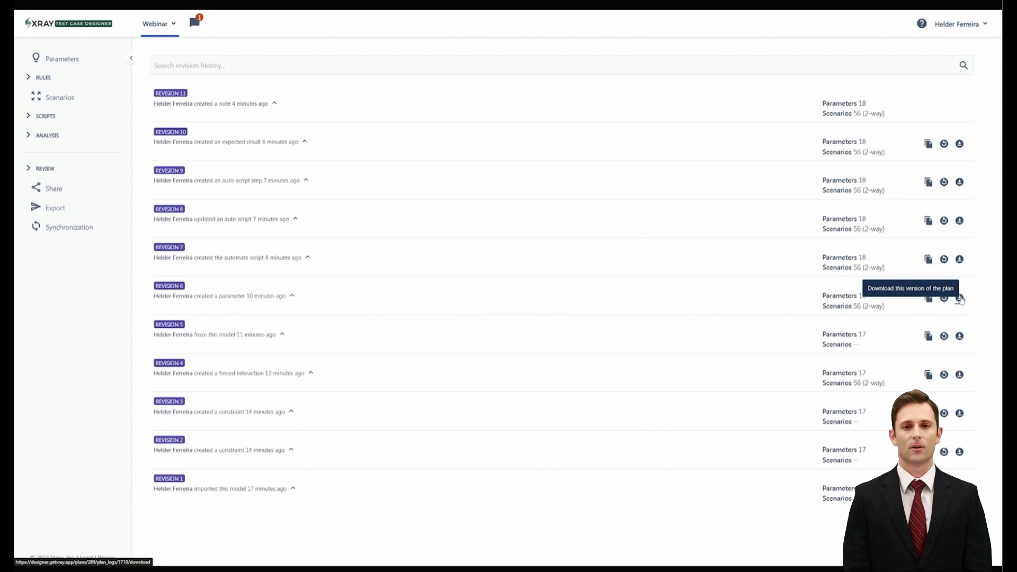
pyautogui.click(928, 299)
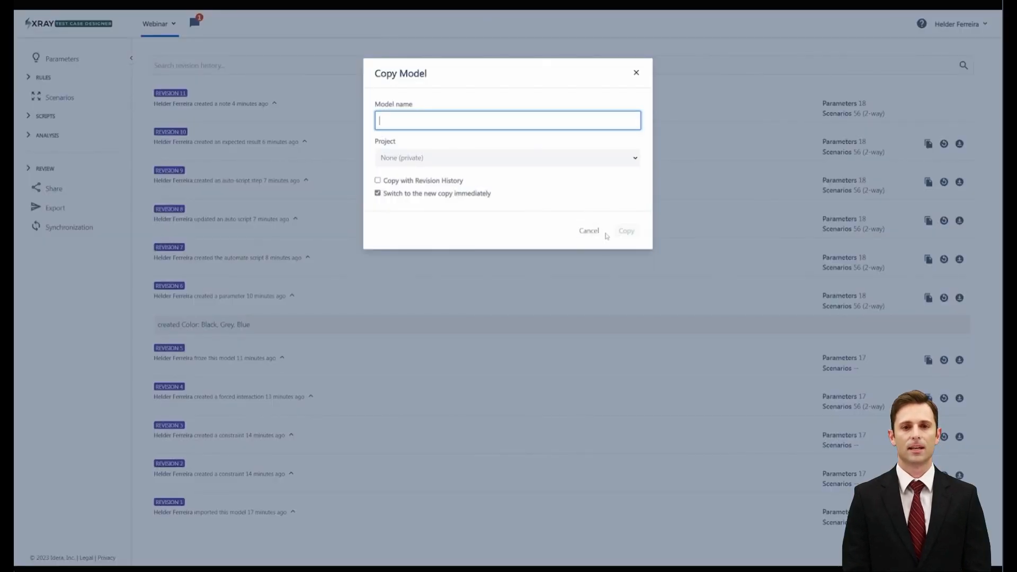
pyautogui.click(605, 231)
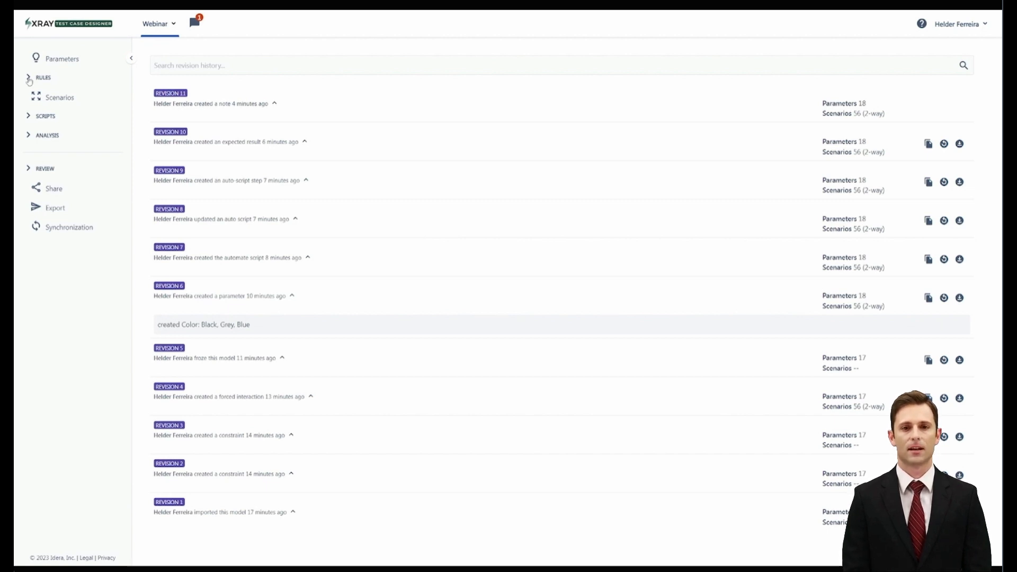
pyautogui.click(46, 62)
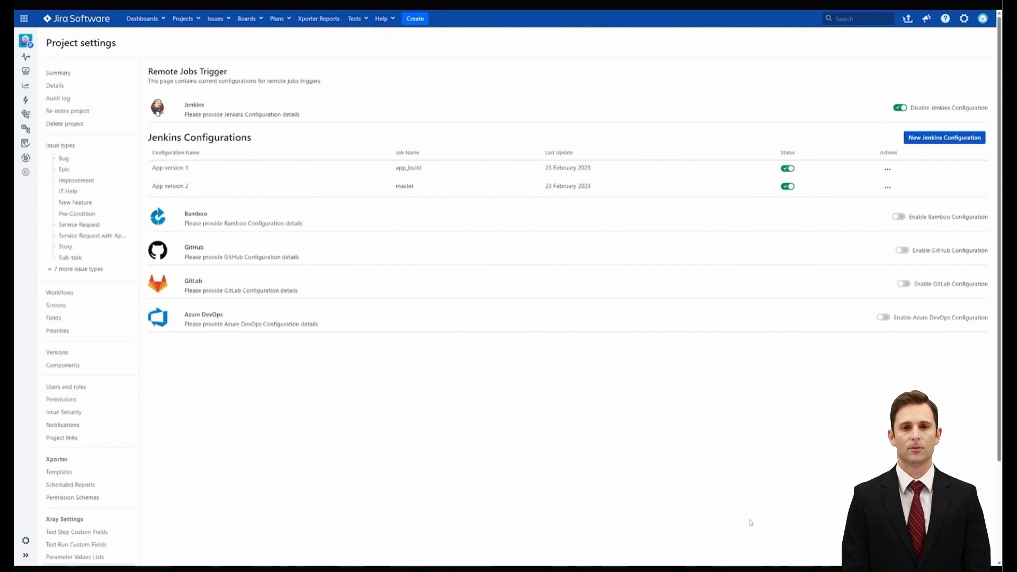
# Open the project's Remote Jobs Trigger settings and inspect the App version 1 Jenkins configuration and its optional parameter fields, without saving
pyautogui.scroll(-3, 130, 477)
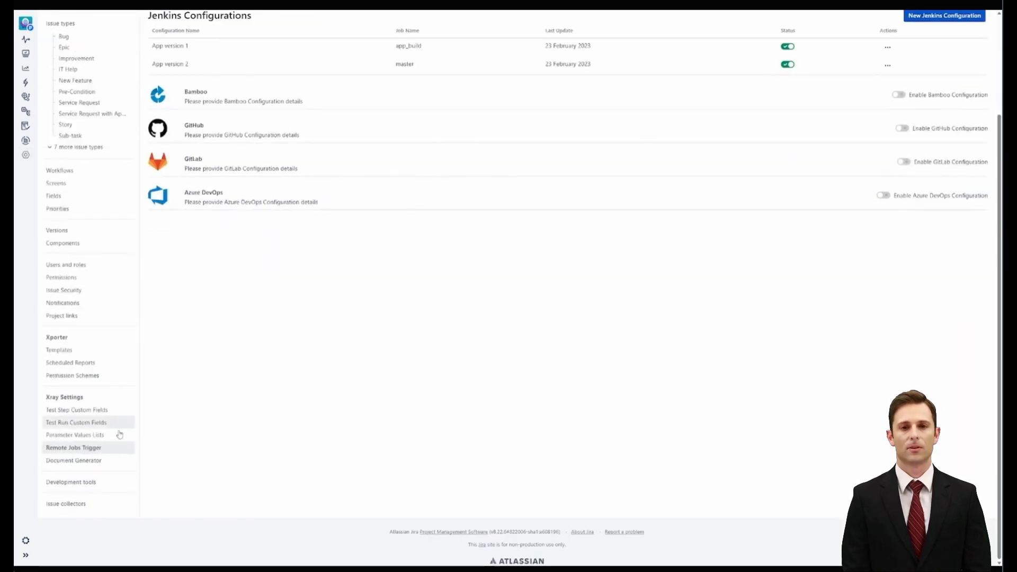
pyautogui.click(93, 449)
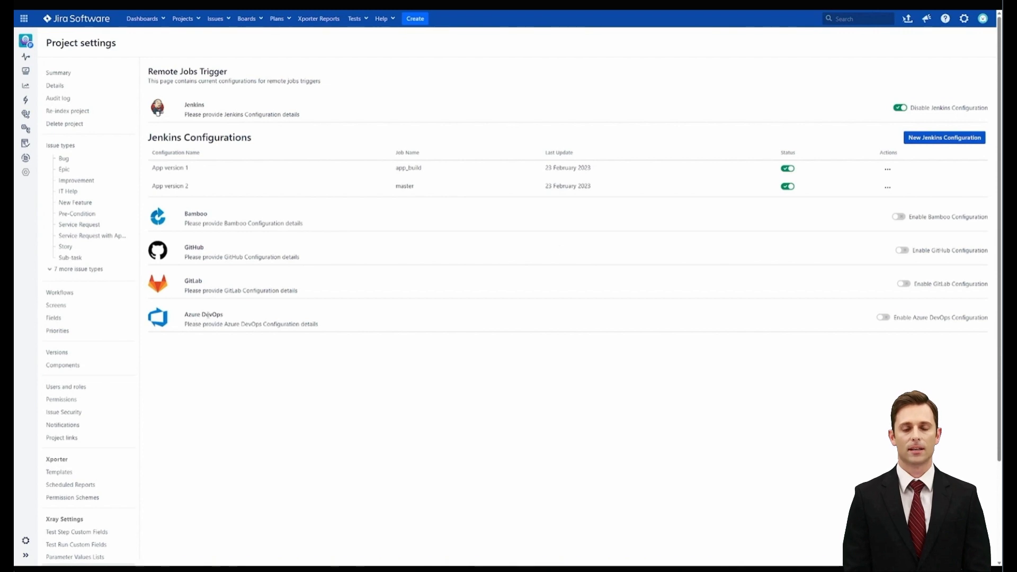
pyautogui.click(887, 170)
pyautogui.click(863, 185)
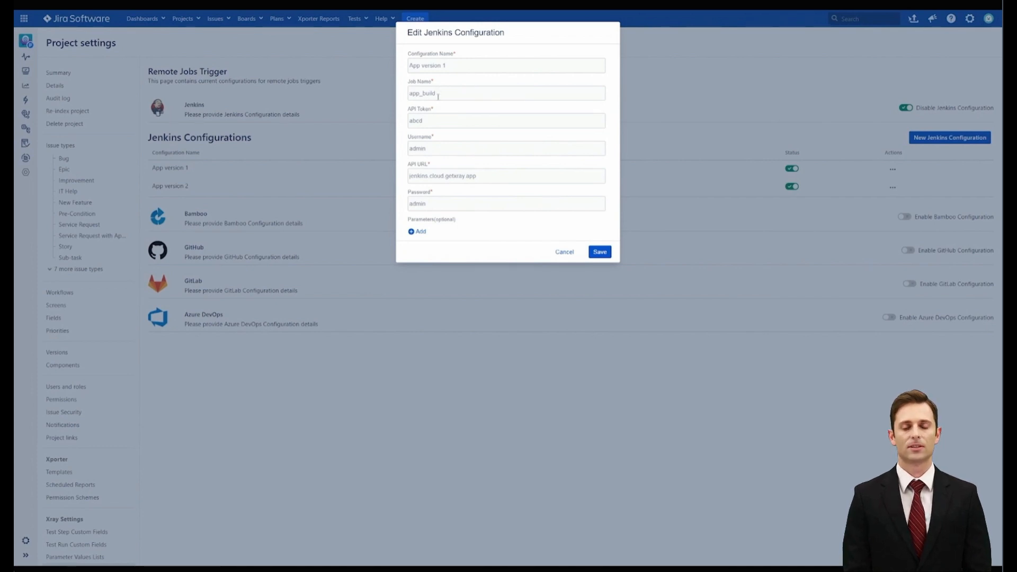
pyautogui.click(414, 234)
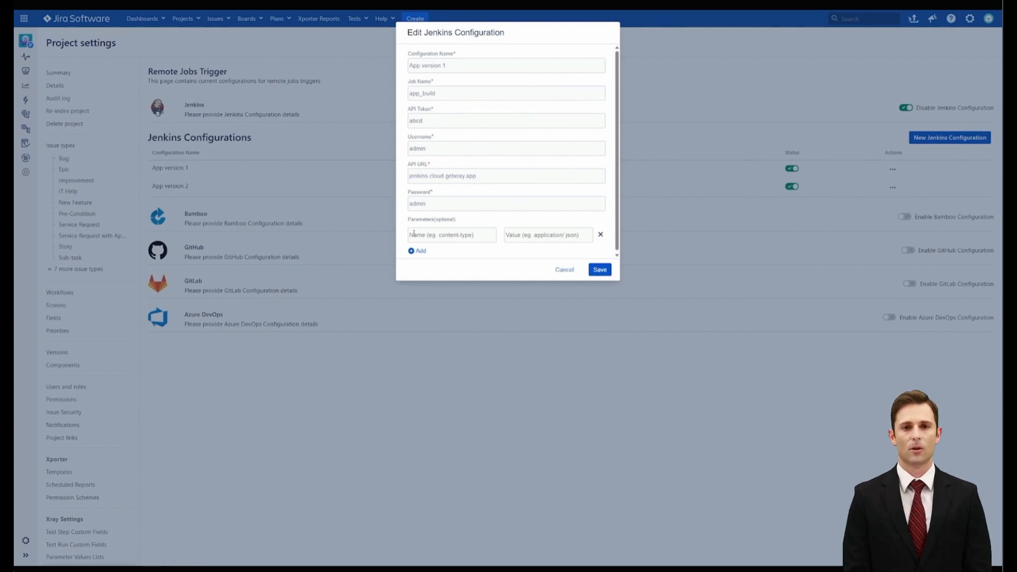
pyautogui.click(558, 270)
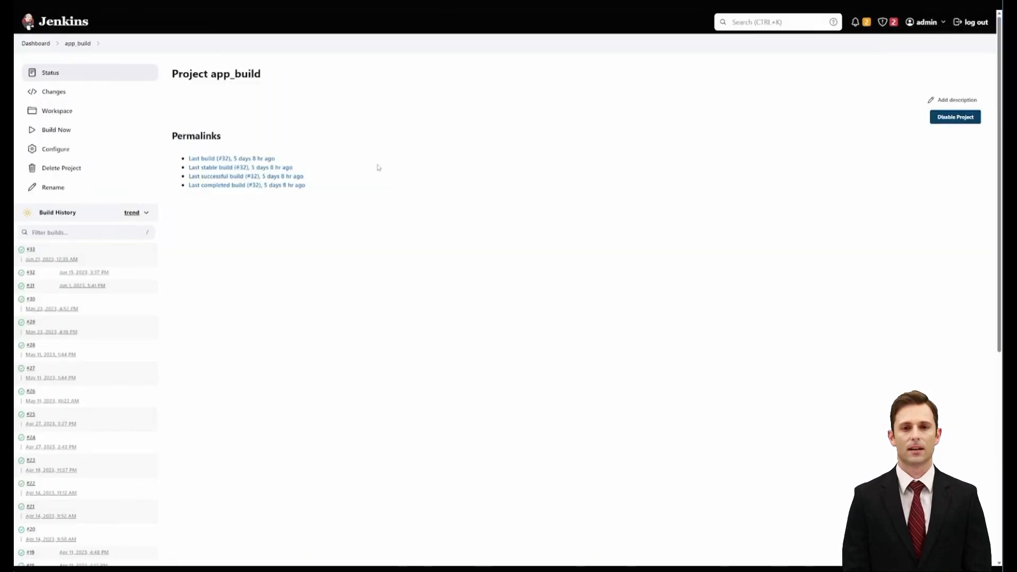
# Switch to the app_build project in Jenkins, reload its status page to check the builds, and dismiss the translation offer
pyautogui.press('F5')
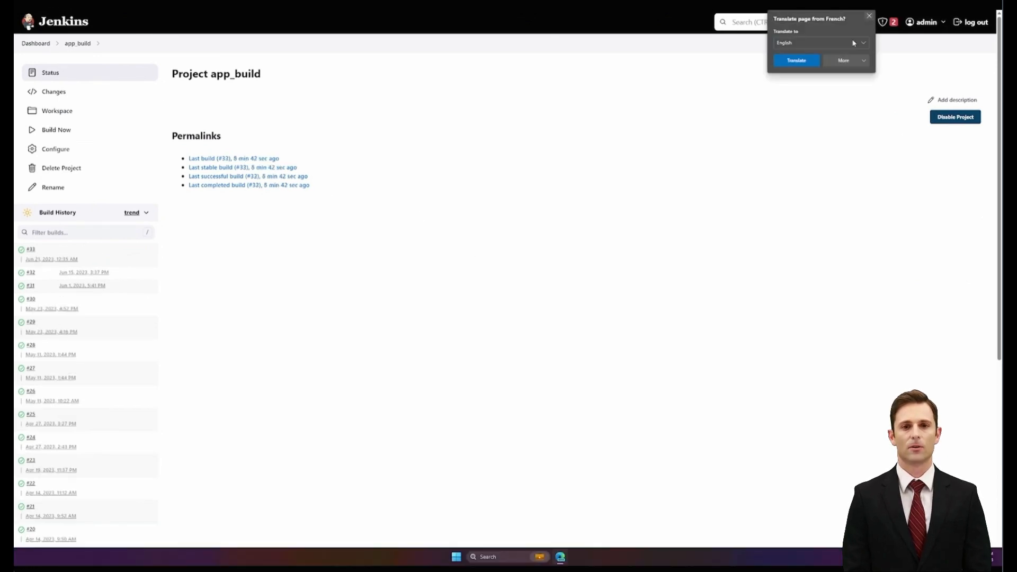
pyautogui.click(869, 17)
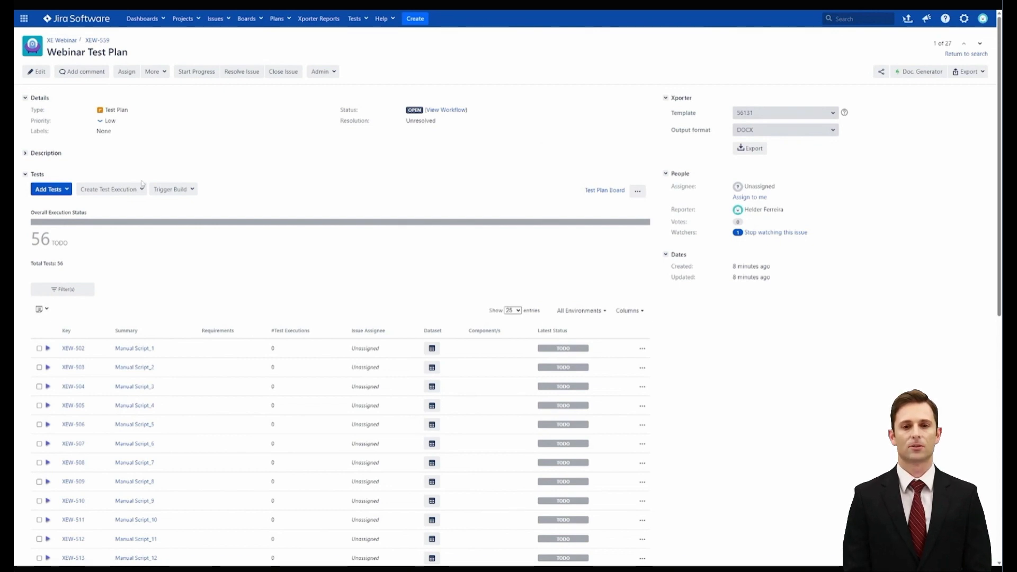
# Return to the Webinar Test Plan in Jira and trigger the App version 1 remote build twice, checking the app_build history in Jenkins
pyautogui.click(192, 189)
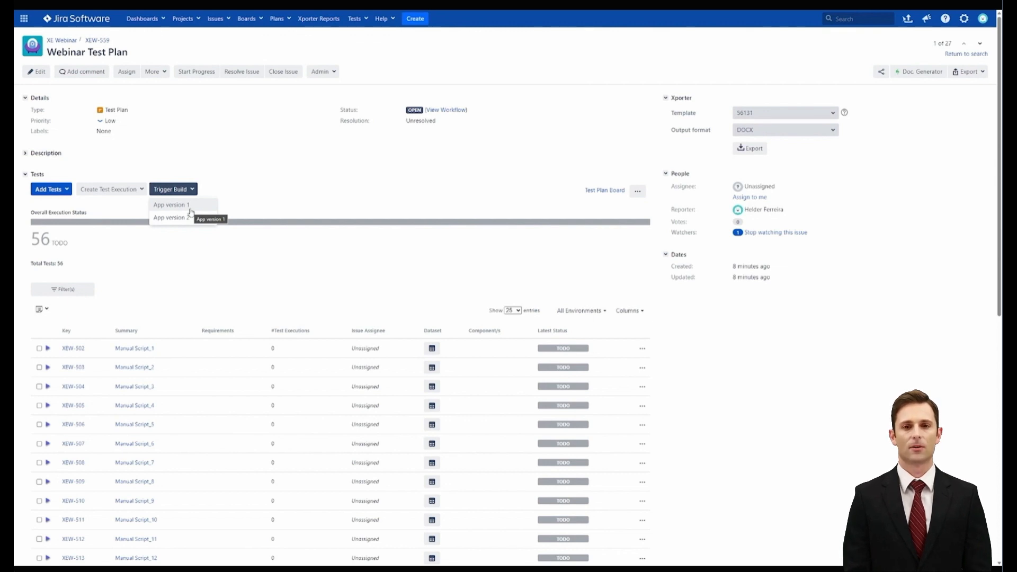
pyautogui.click(190, 211)
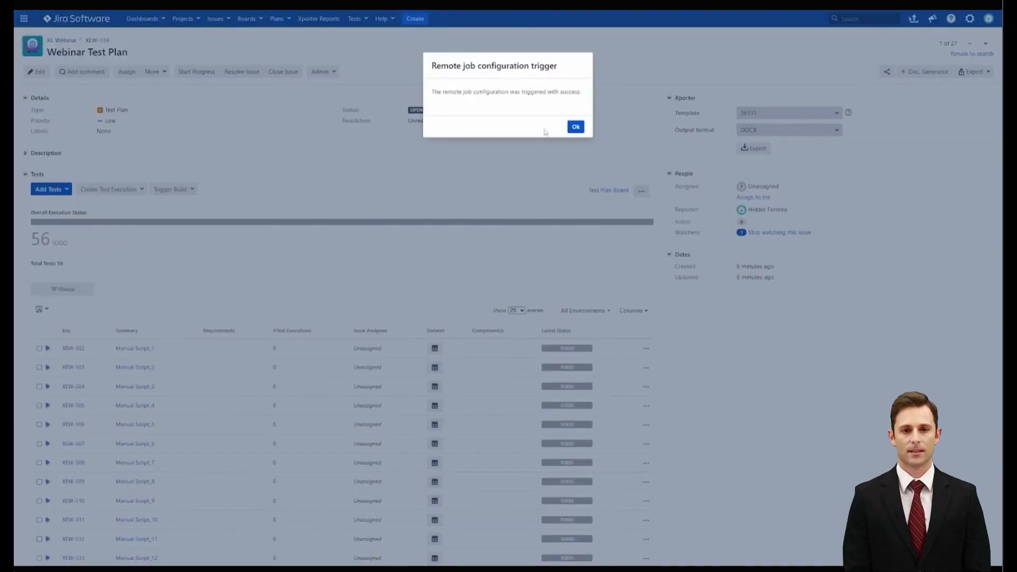
pyautogui.click(576, 127)
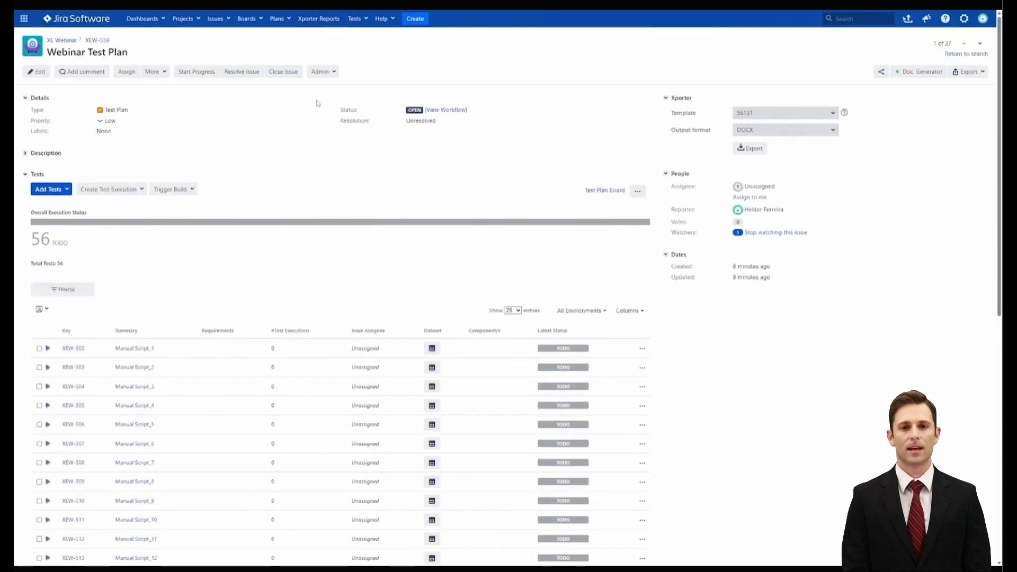
pyautogui.click(194, 192)
pyautogui.click(191, 205)
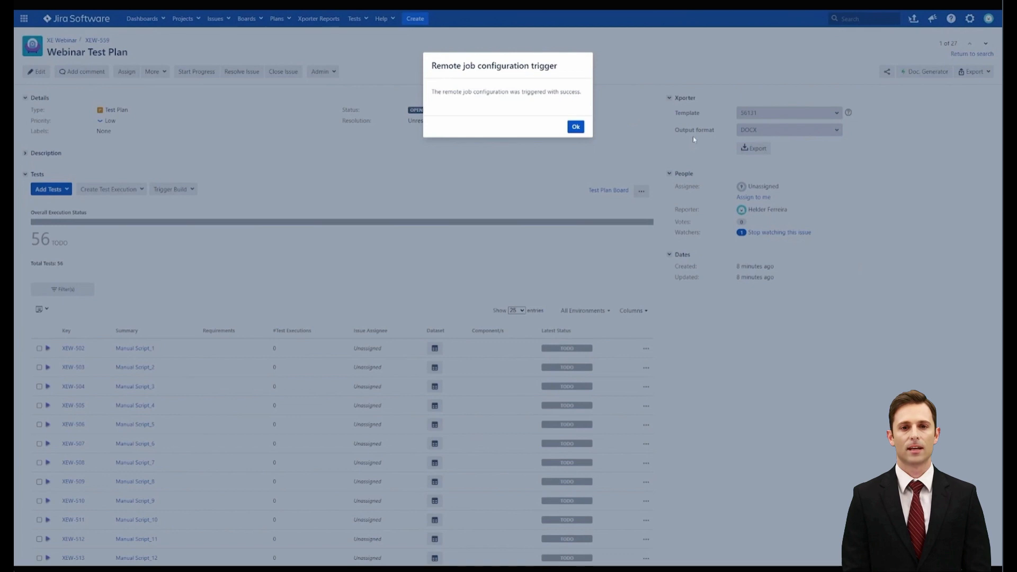
pyautogui.click(567, 127)
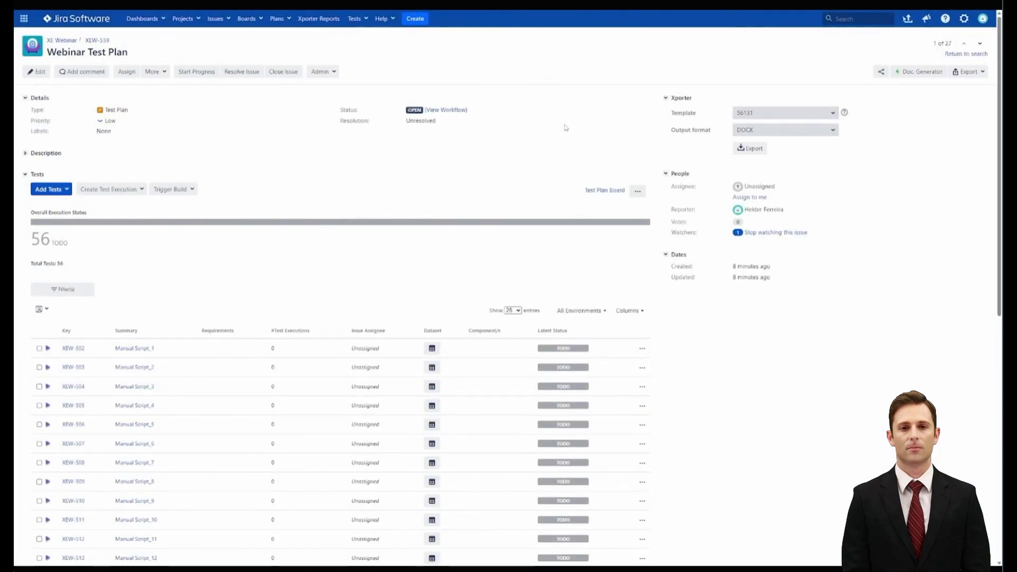